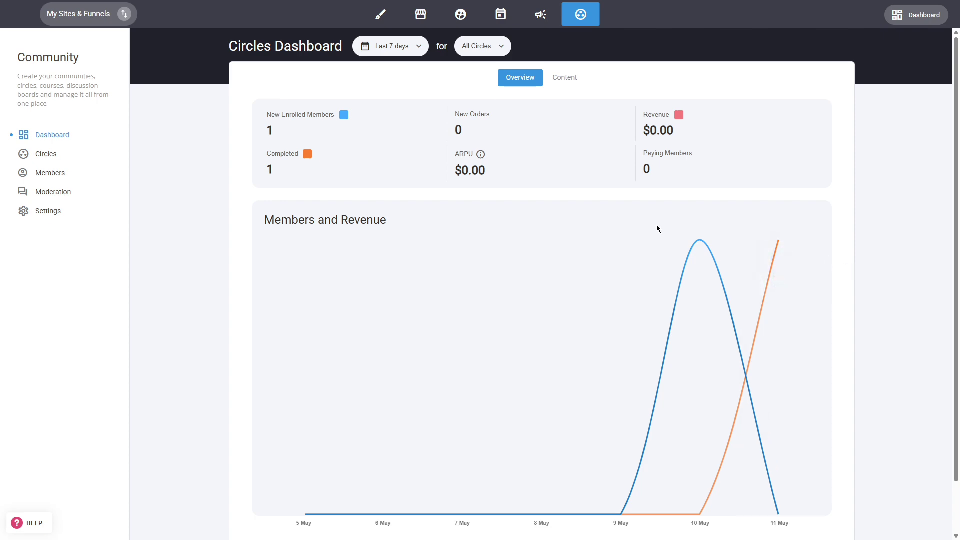
# Scroll down and back up through the community overview chart
pyautogui.scroll(-2, 398, 188)
pyautogui.scroll(2, 750, 213)
pyautogui.click(64, 152)
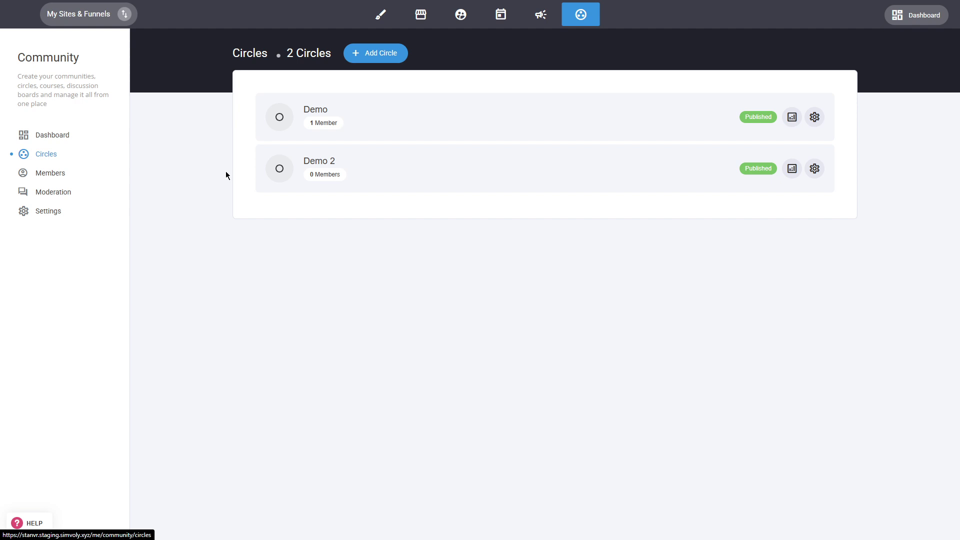
pyautogui.click(67, 176)
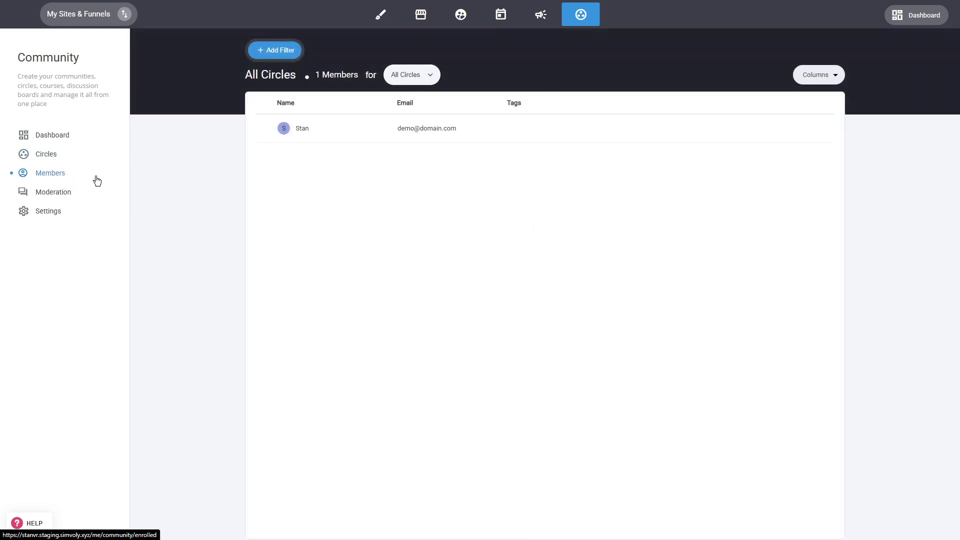
pyautogui.click(68, 194)
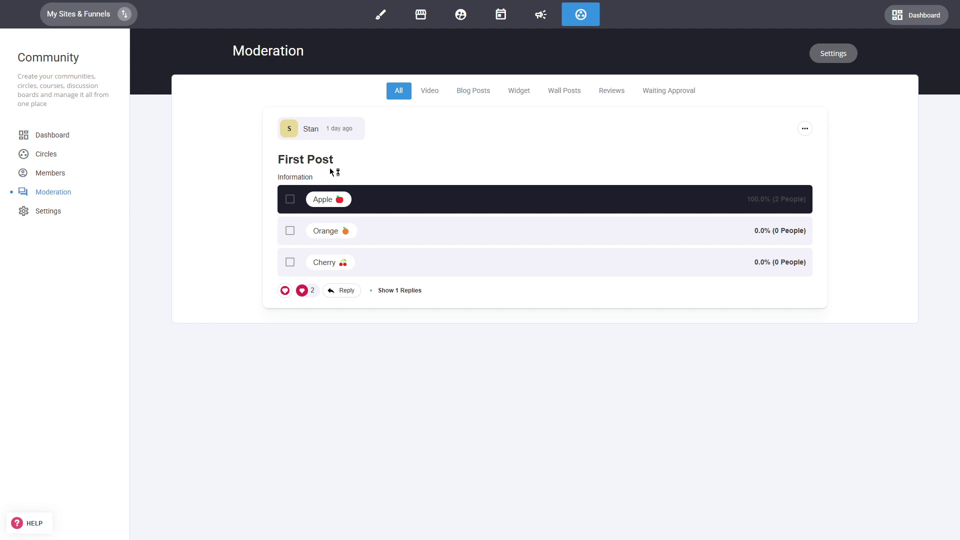
pyautogui.click(64, 214)
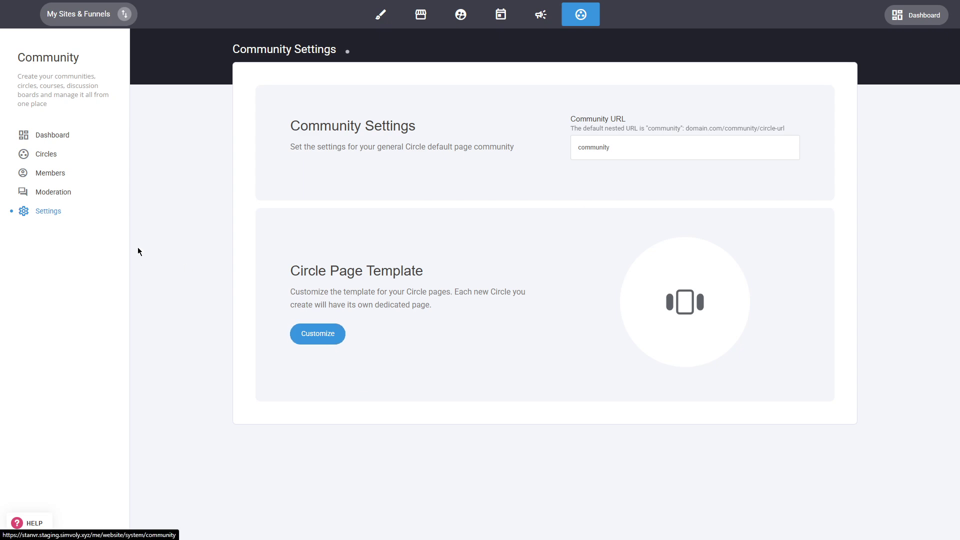
pyautogui.click(58, 158)
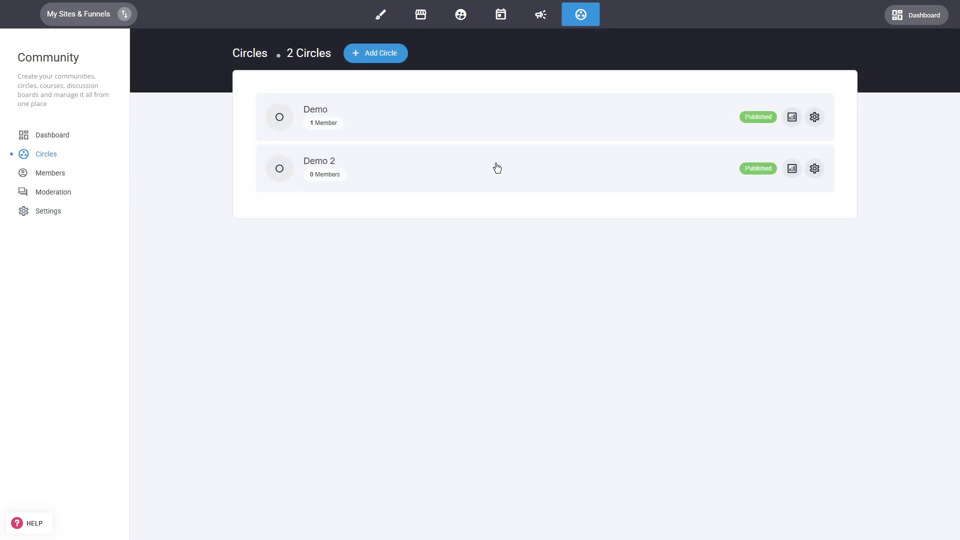
# Browse the Add Circle templates, close them without adding any, and open the Demo circle
pyautogui.click(386, 56)
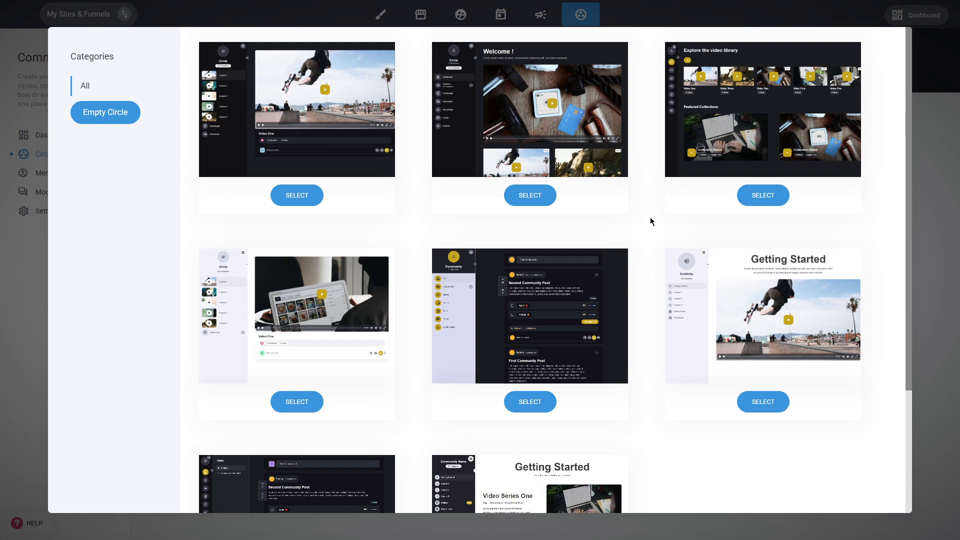
pyautogui.click(920, 210)
pyautogui.click(329, 113)
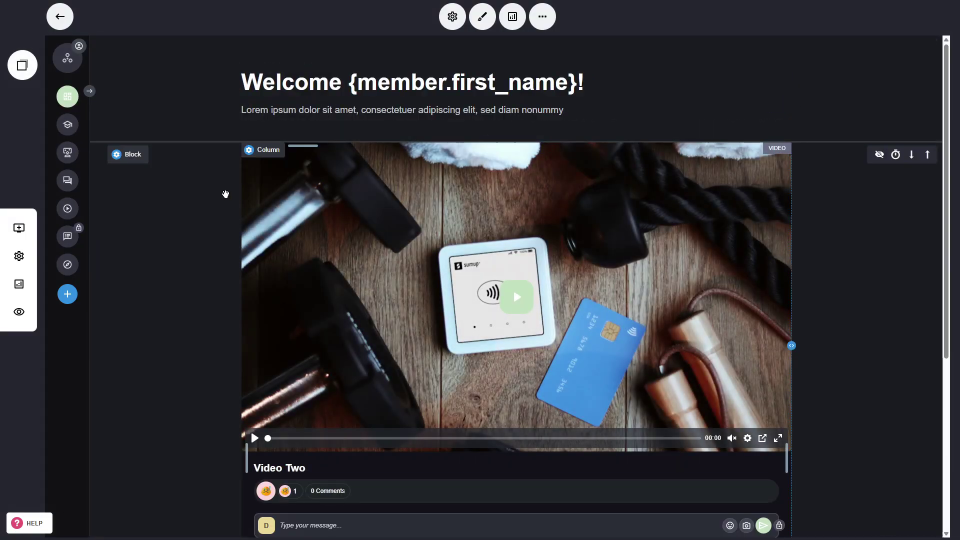
# Expand the circle's navigation sidebar and keep the Circle Settings access level at Open
pyautogui.click(89, 92)
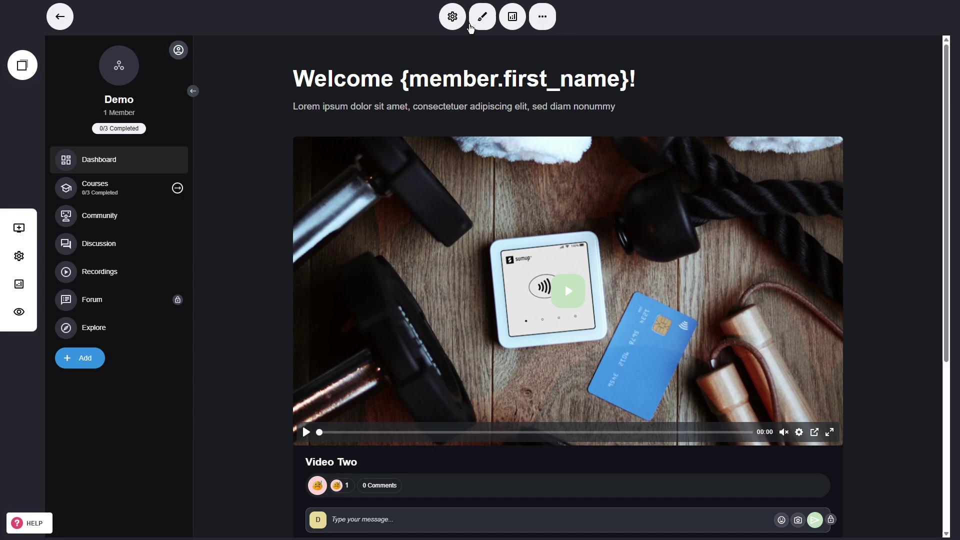
pyautogui.click(453, 16)
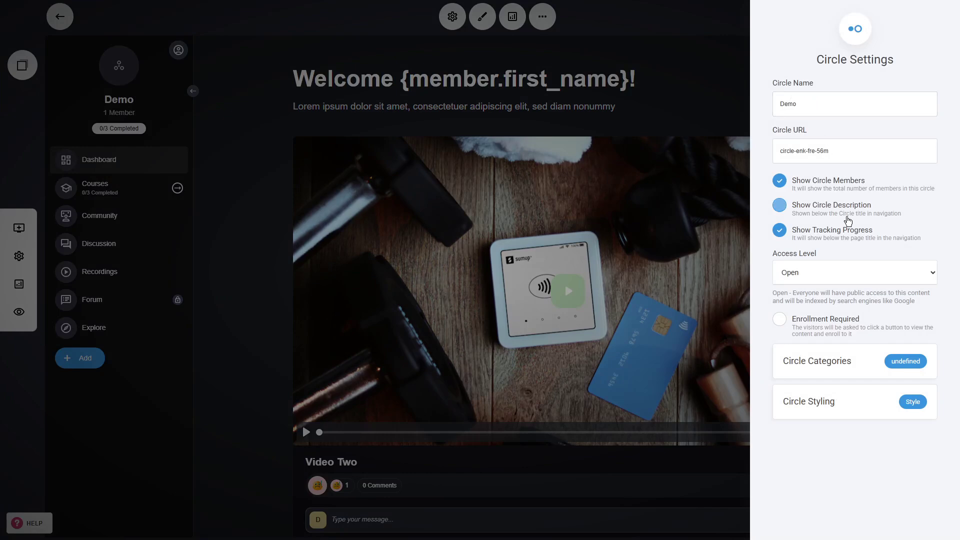
pyautogui.click(823, 272)
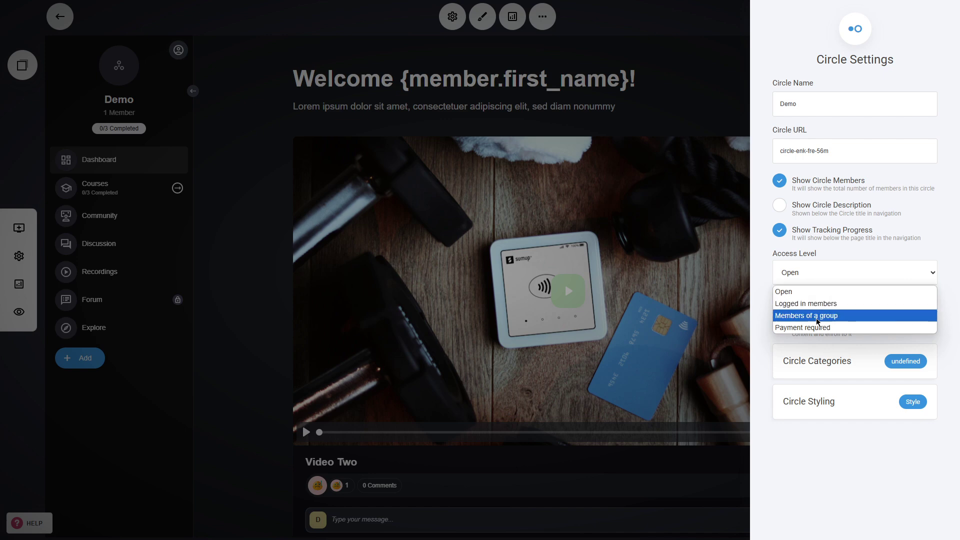
pyautogui.click(850, 445)
# Leave Enrollment Required switched off and bring up the Circle Styling options
pyautogui.rightClick(844, 420)
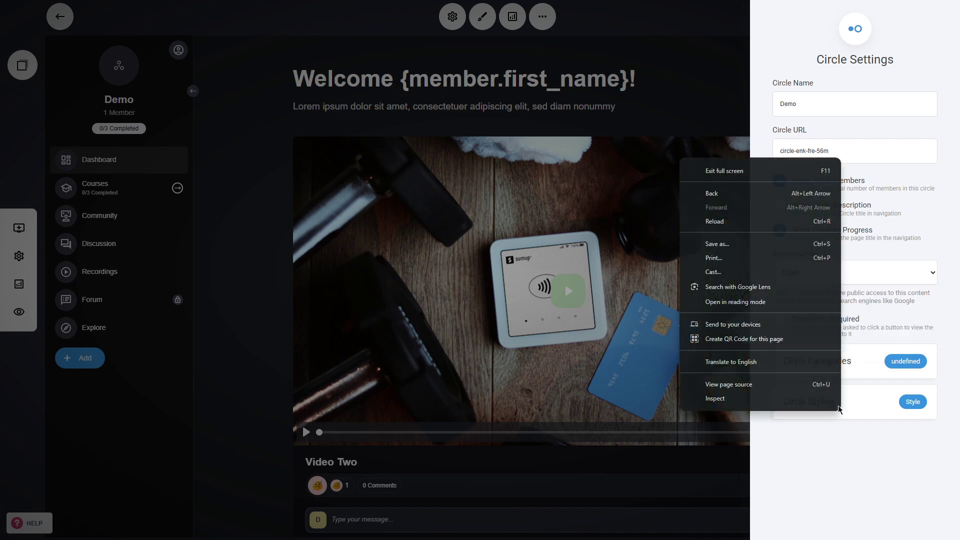
pyautogui.click(878, 329)
pyautogui.click(834, 329)
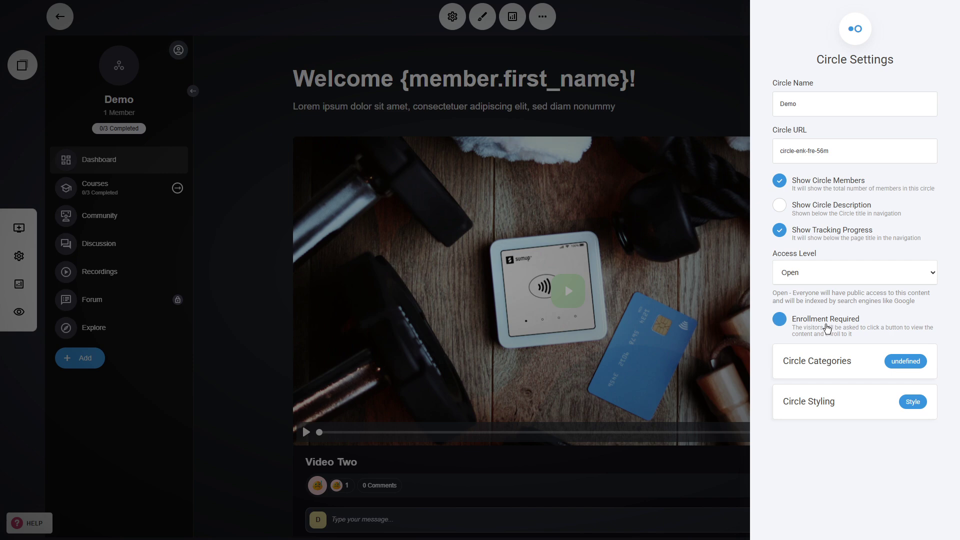
pyautogui.click(826, 329)
pyautogui.click(914, 405)
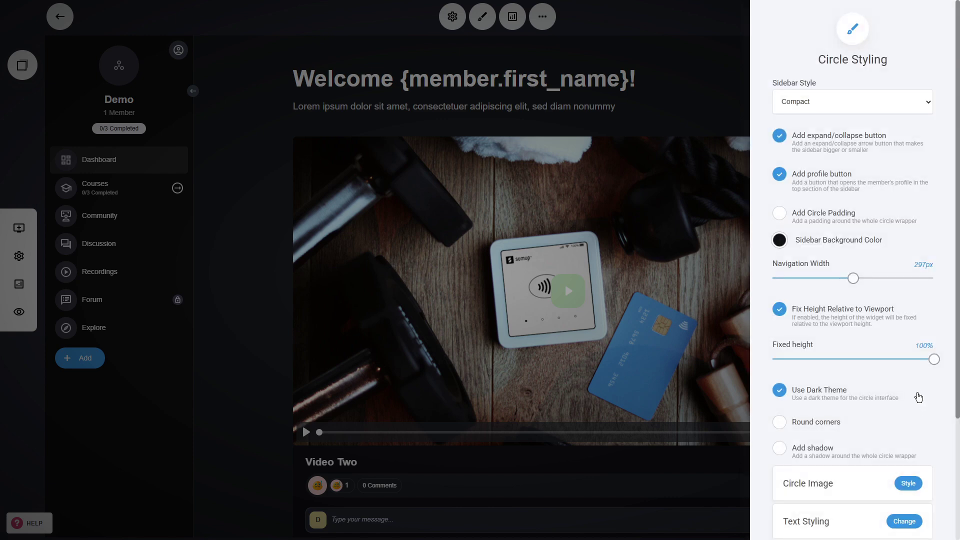
# Set the Sidebar Style to Wide after briefly trying Compact
pyautogui.click(846, 105)
pyautogui.click(805, 133)
pyautogui.click(788, 105)
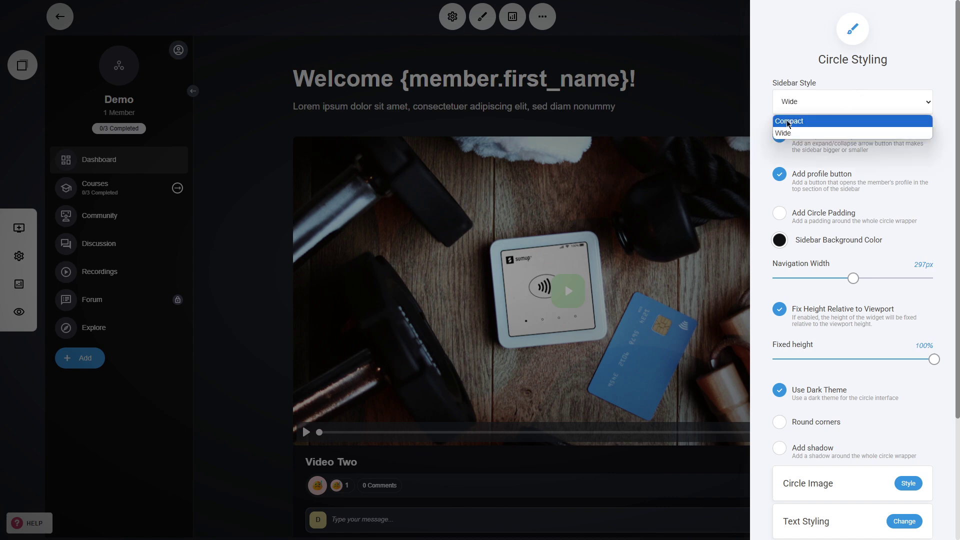
pyautogui.click(789, 122)
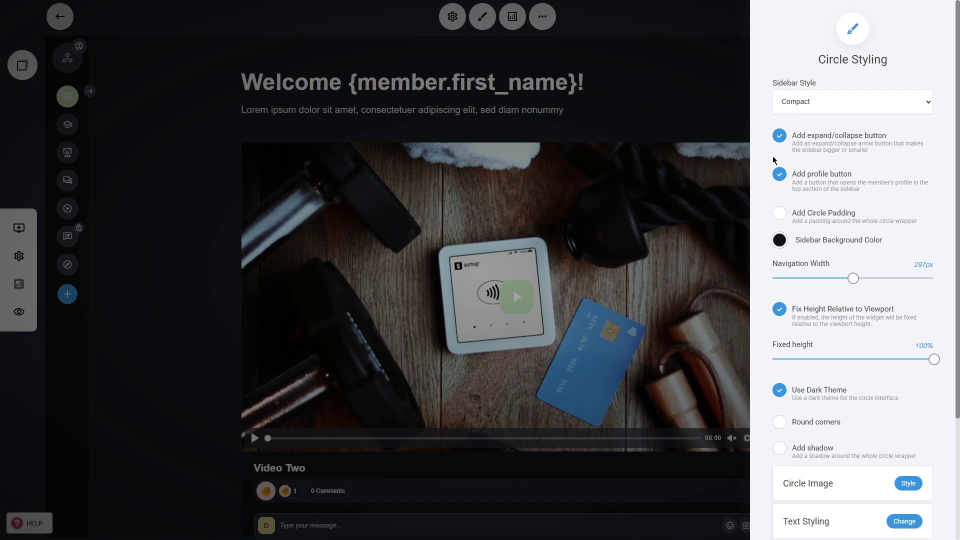
pyautogui.click(816, 110)
pyautogui.click(798, 134)
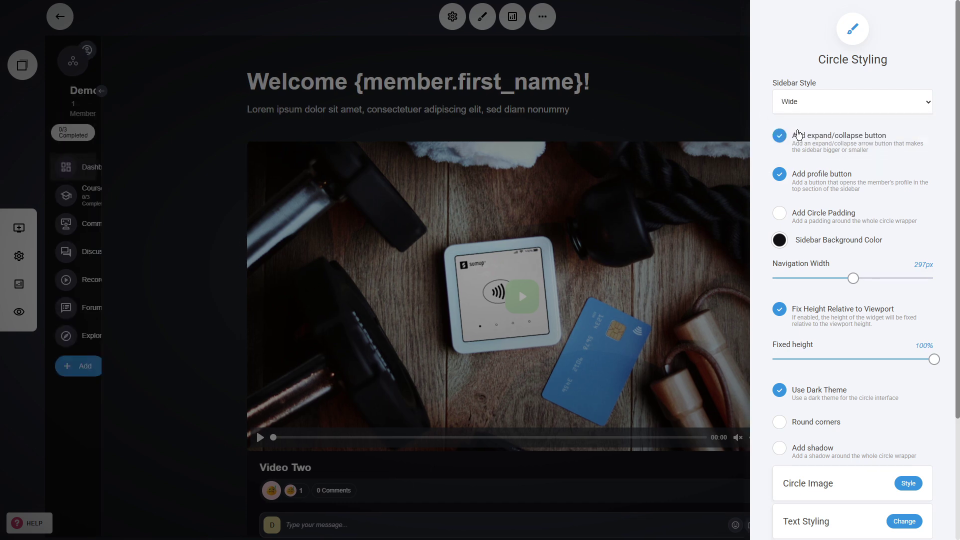
pyautogui.scroll(-3, 832, 290)
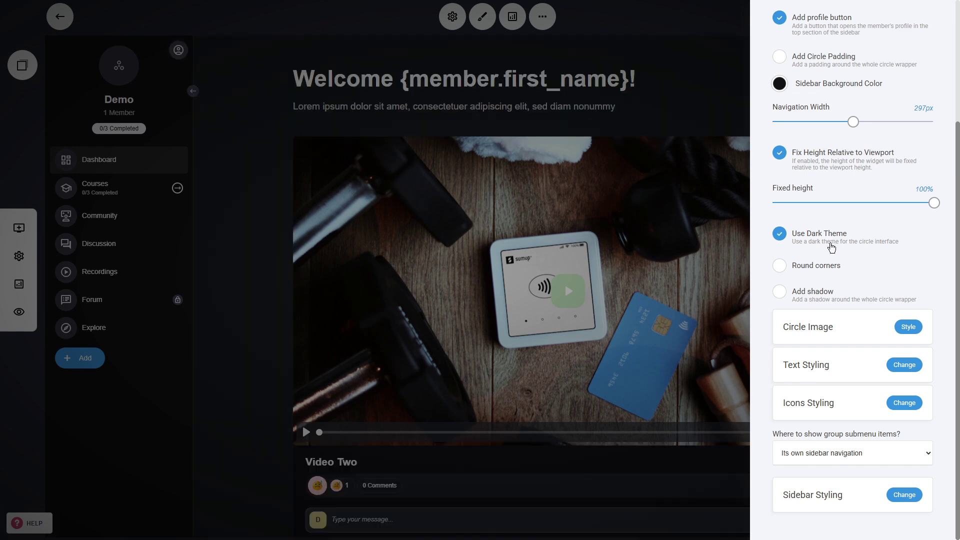
# Look over the Circle Image styling options, then close the styling panel
pyautogui.click(908, 327)
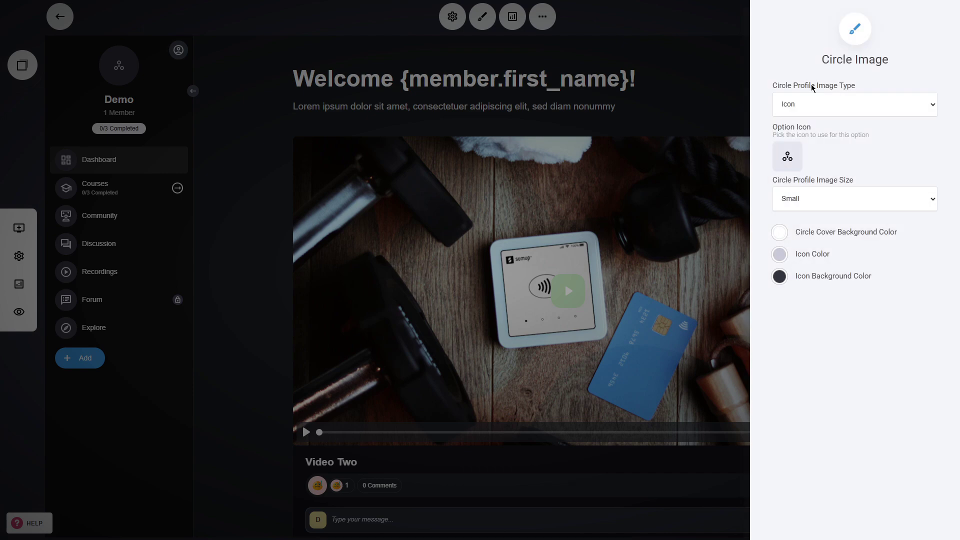
pyautogui.click(899, 190)
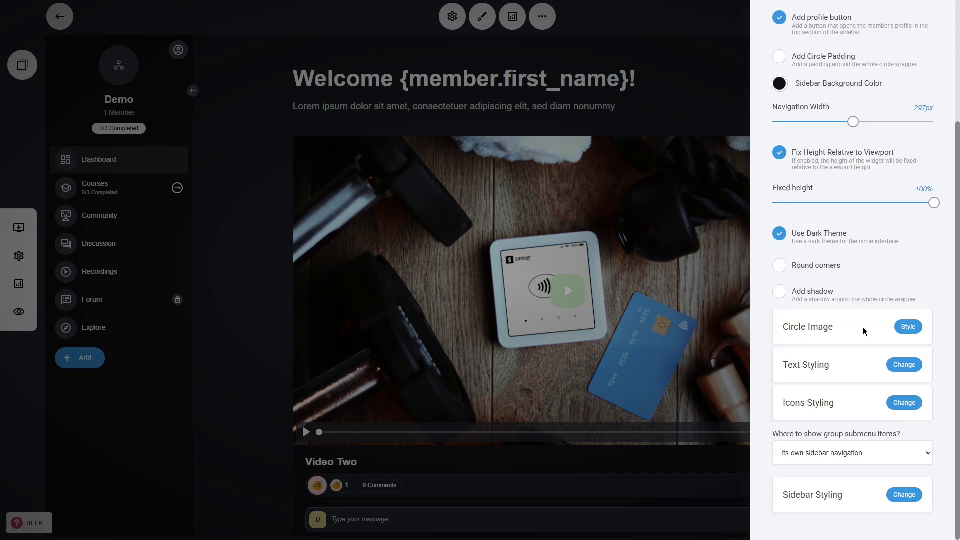
pyautogui.click(482, 232)
pyautogui.click(482, 233)
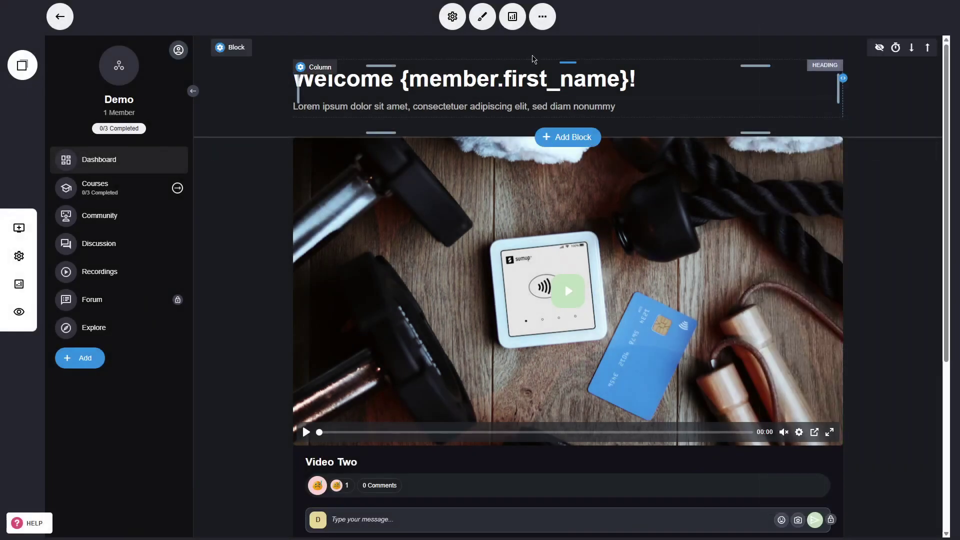
pyautogui.click(514, 20)
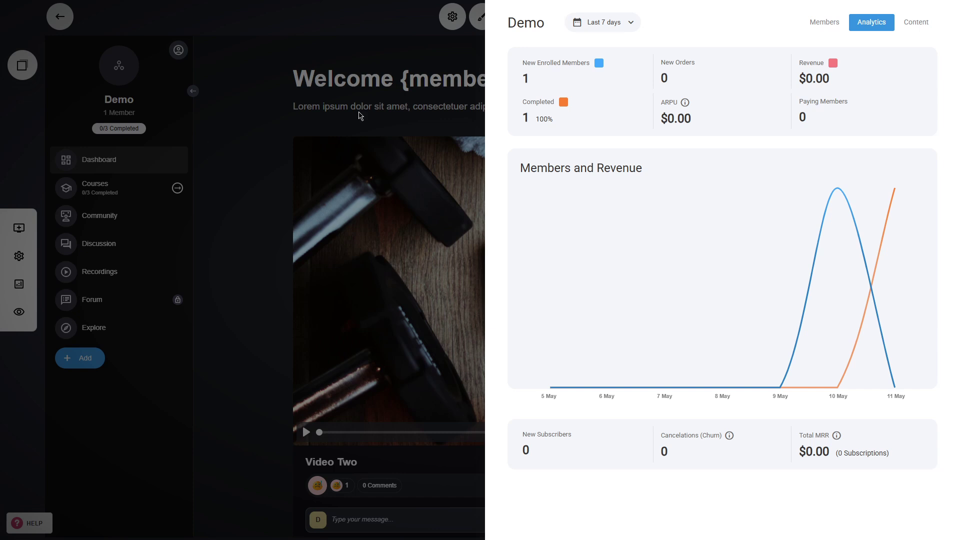
pyautogui.click(839, 31)
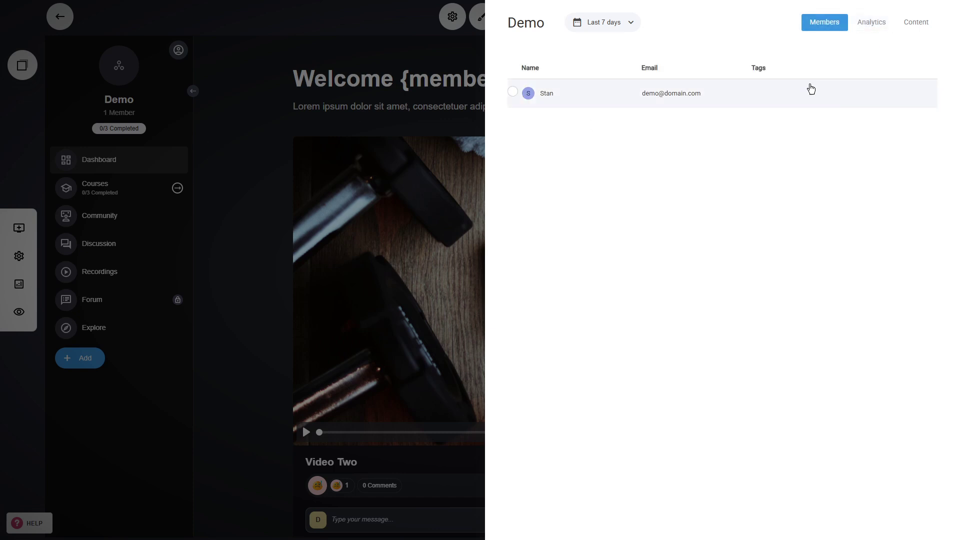
pyautogui.click(933, 25)
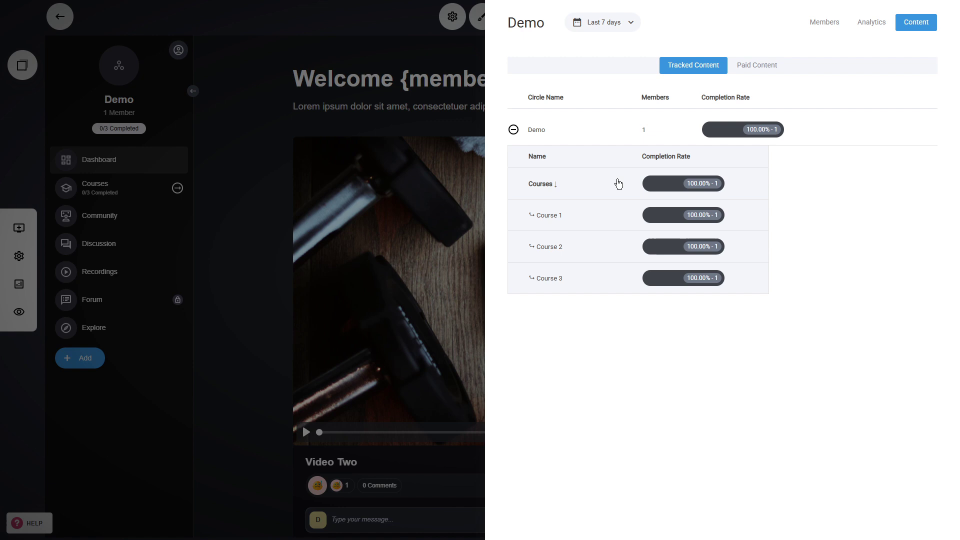
pyautogui.click(752, 66)
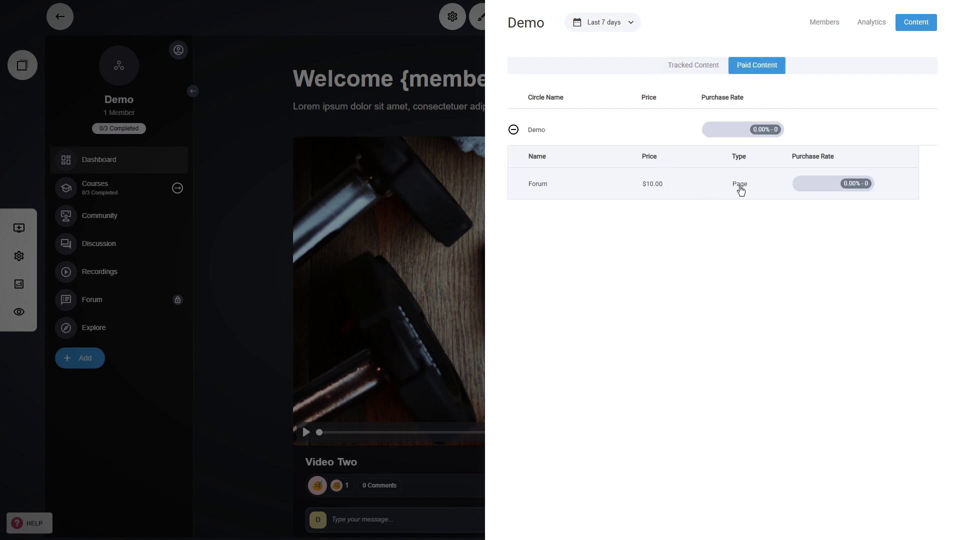
pyautogui.click(386, 238)
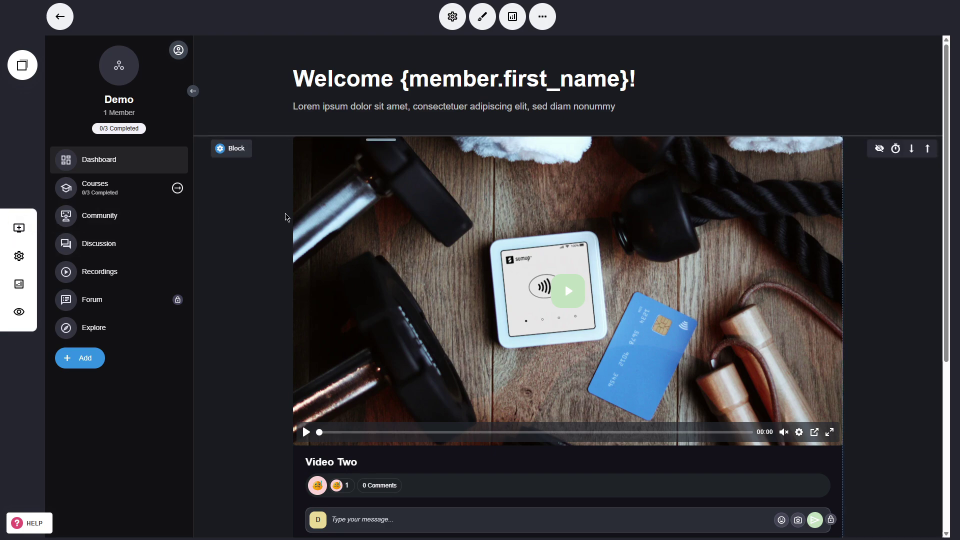
pyautogui.click(22, 256)
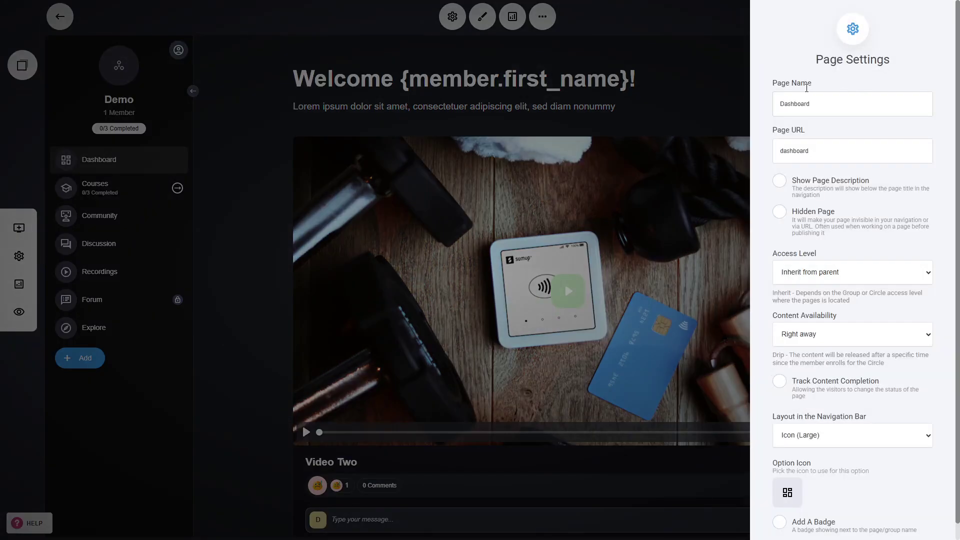
pyautogui.click(826, 274)
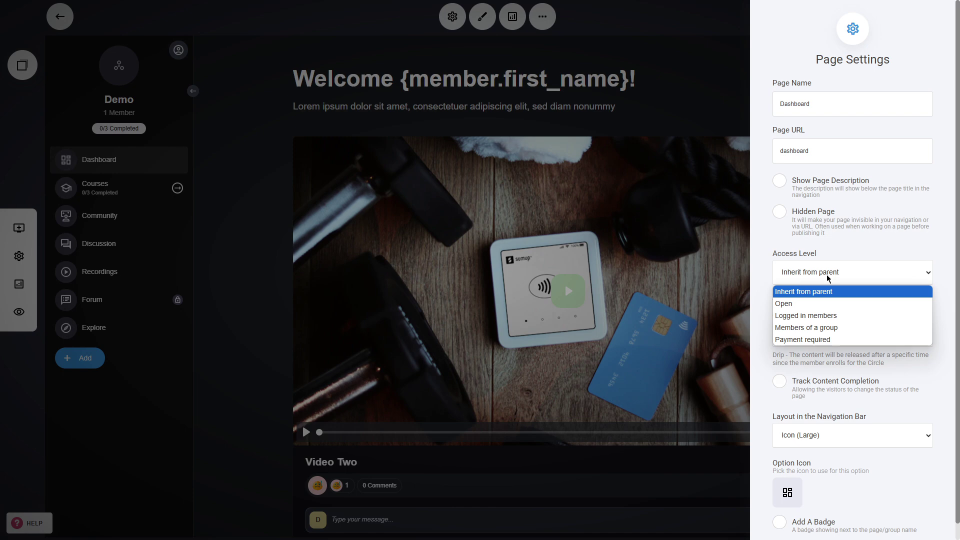
pyautogui.click(826, 274)
pyautogui.click(818, 344)
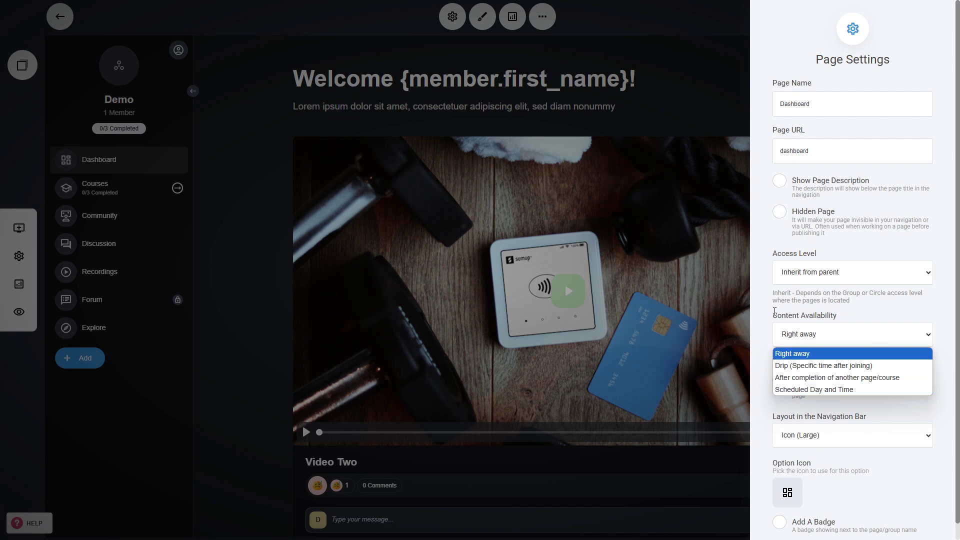
pyautogui.click(768, 313)
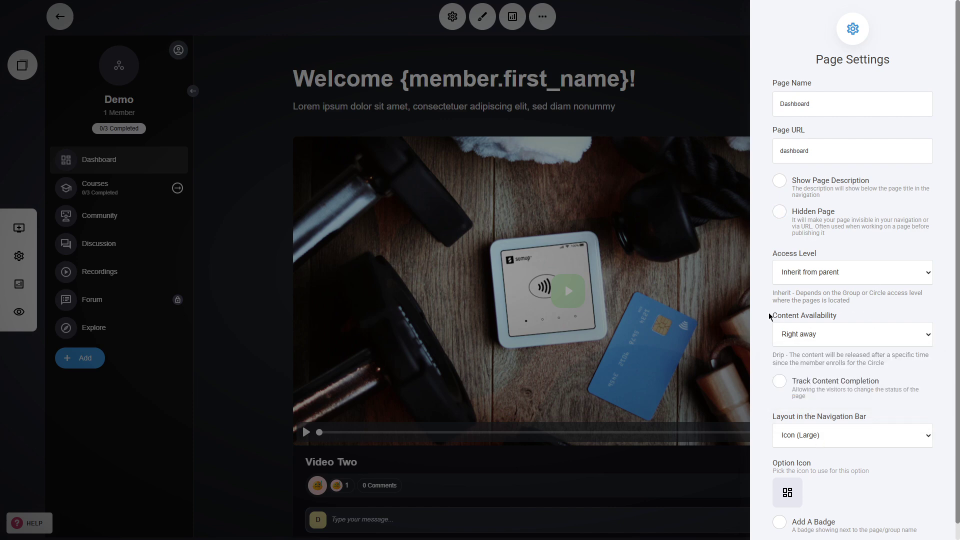
pyautogui.click(248, 239)
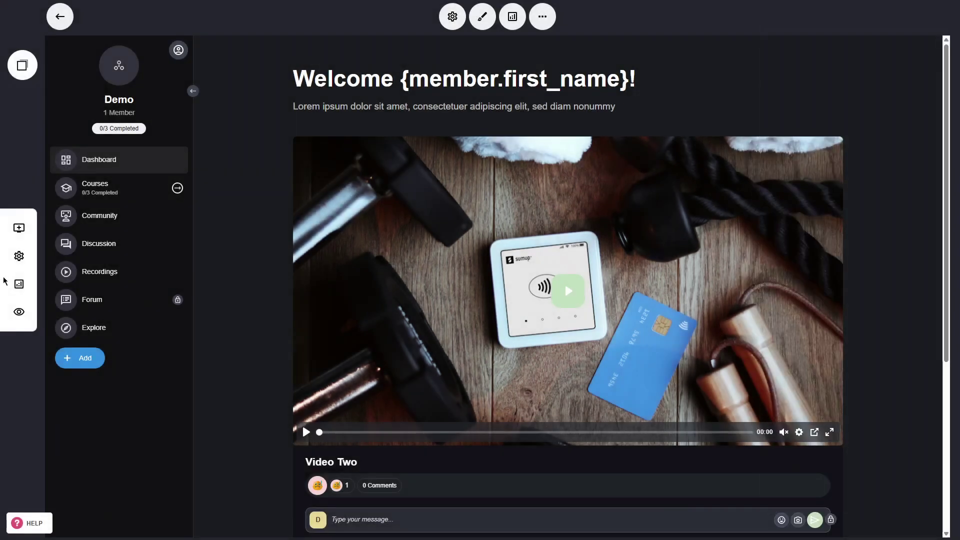
pyautogui.click(19, 284)
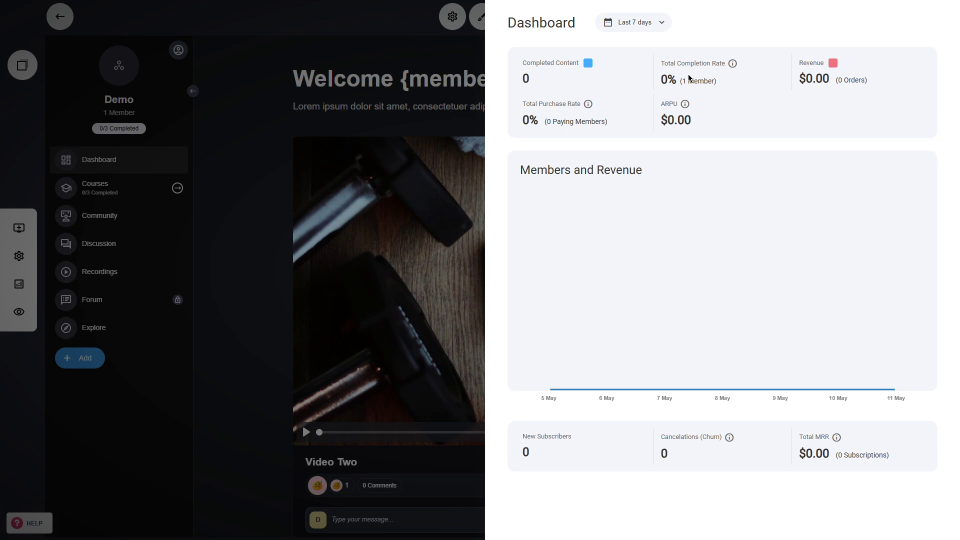
pyautogui.click(372, 212)
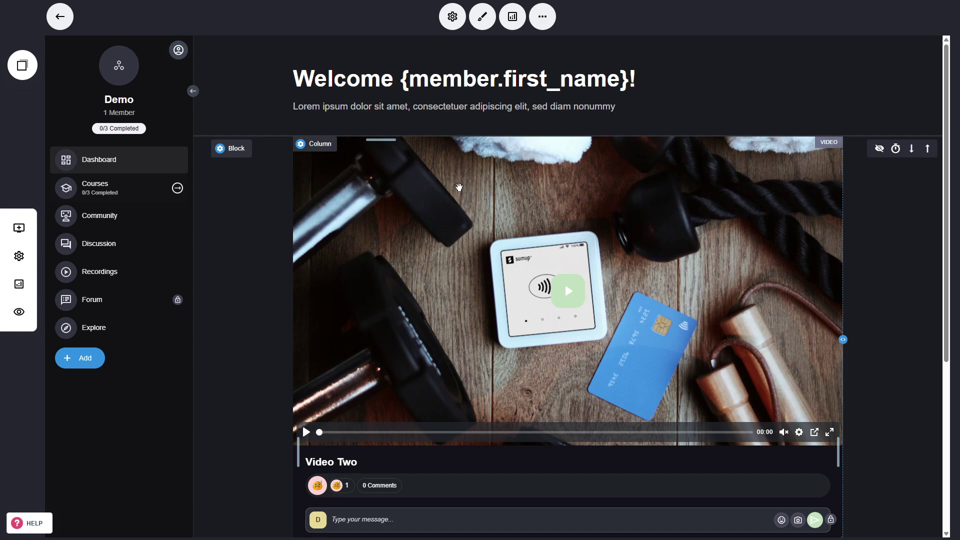
# Expand the course pages list and look at the add-page options without adding one
pyautogui.scroll(-5, 508, 274)
pyautogui.scroll(5, 514, 278)
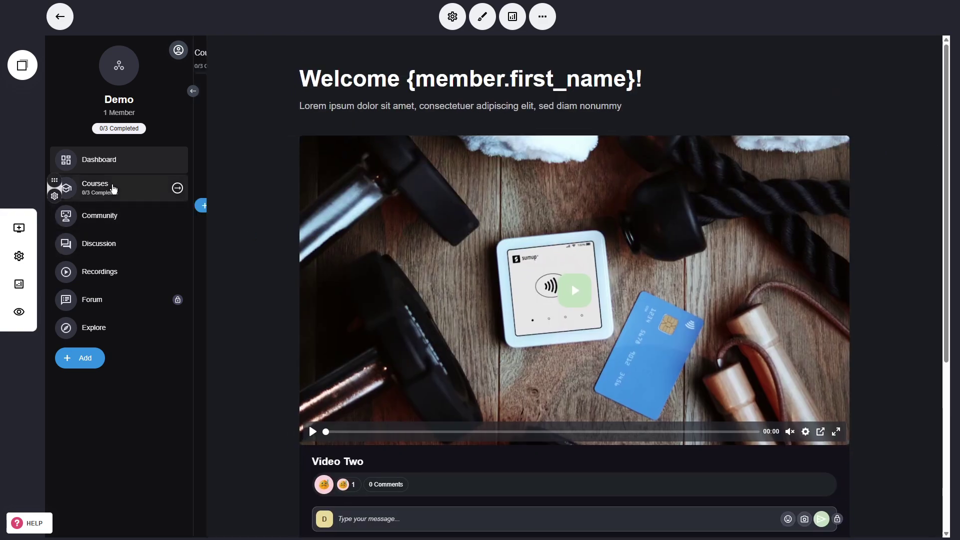
pyautogui.click(113, 188)
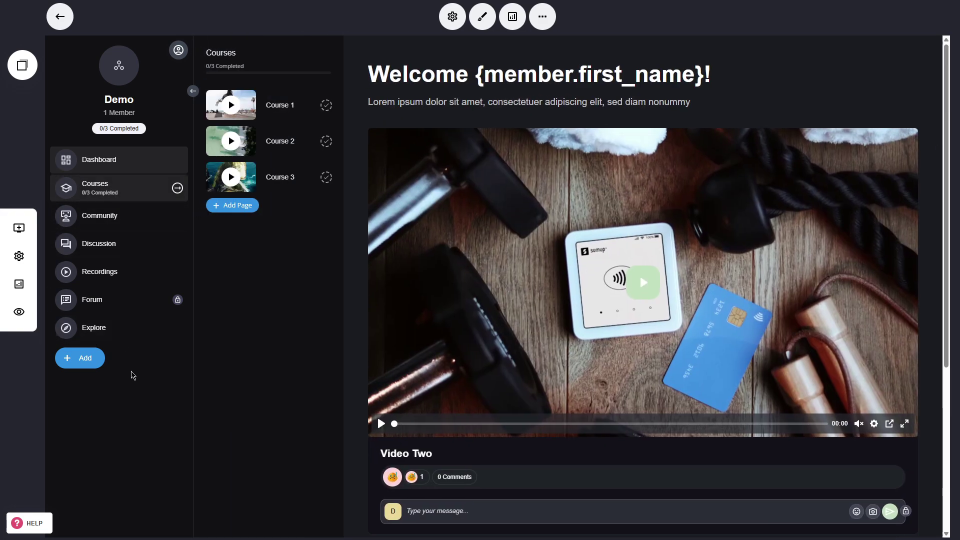
pyautogui.click(87, 365)
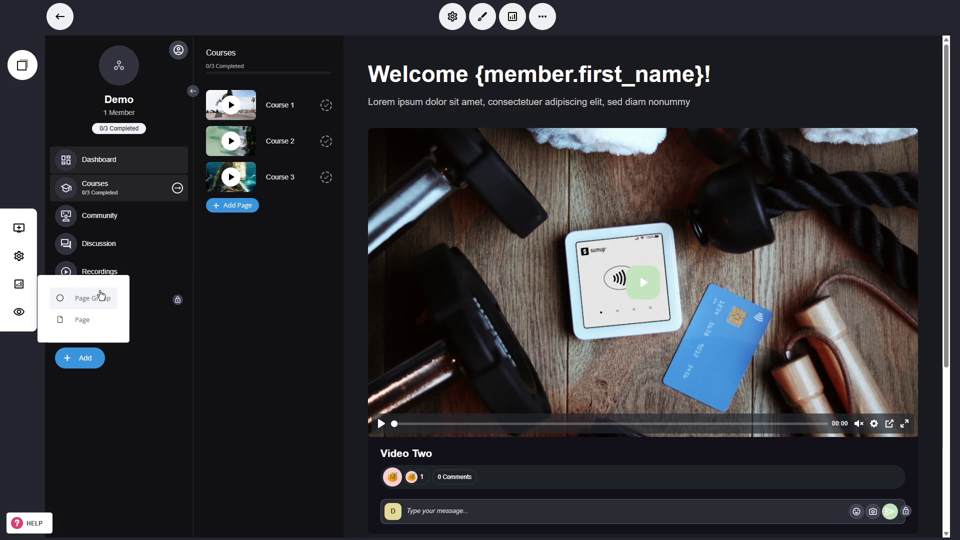
pyautogui.click(239, 287)
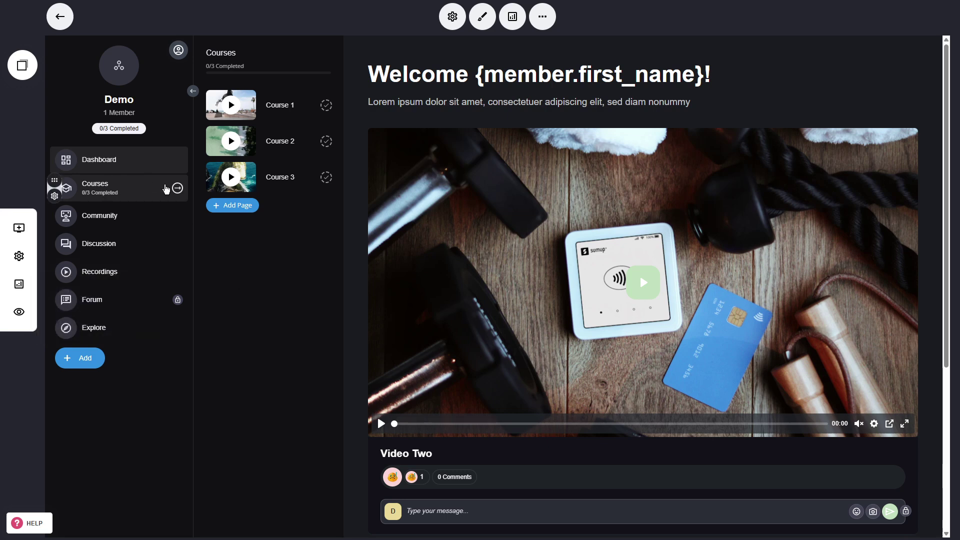
# Review Course 1's Page Settings, close them, and go to the Community page
pyautogui.moveTo(279, 111)
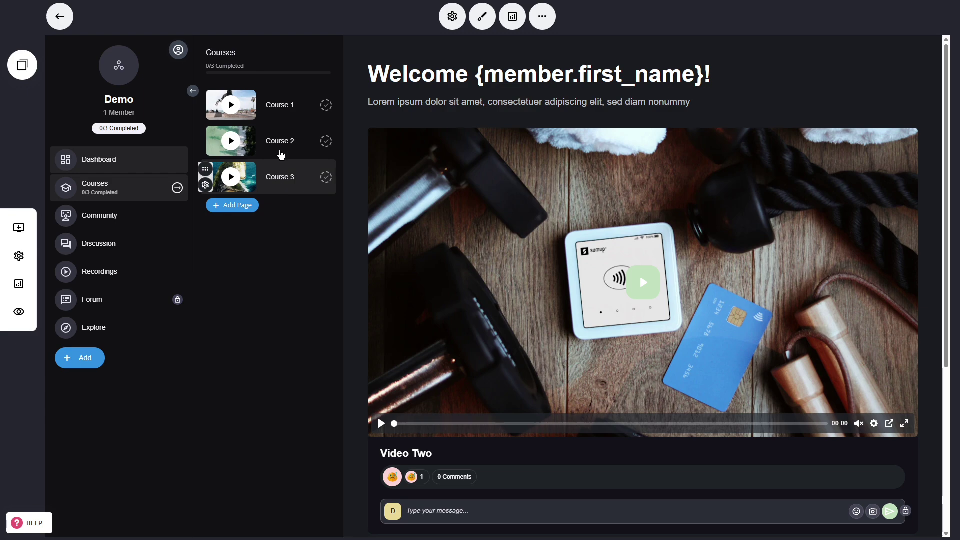
pyautogui.click(283, 104)
pyautogui.click(206, 112)
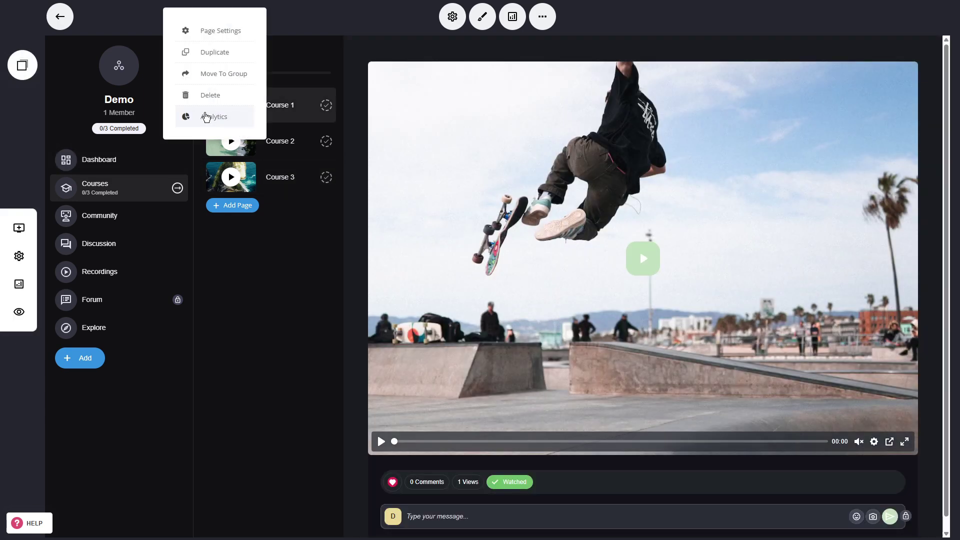
pyautogui.click(220, 31)
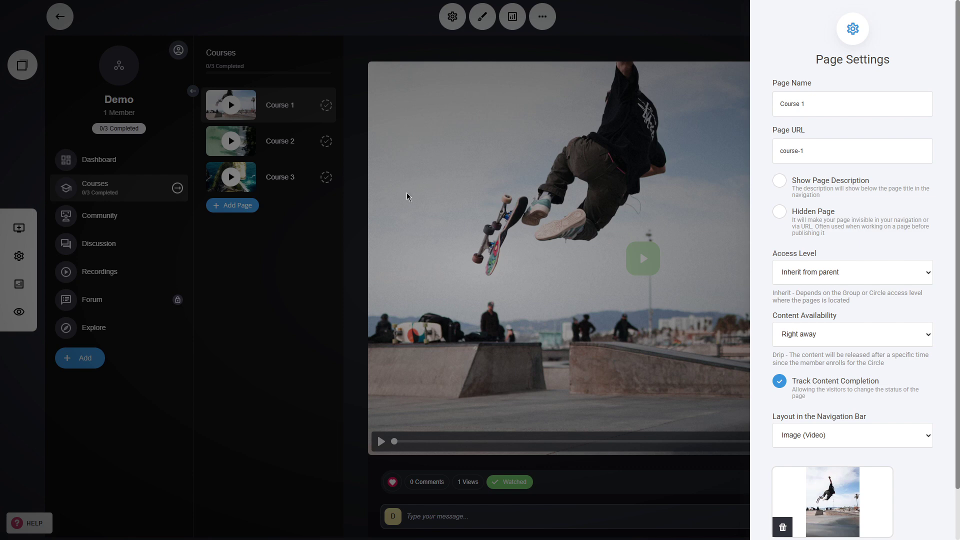
pyautogui.click(310, 146)
pyautogui.click(142, 217)
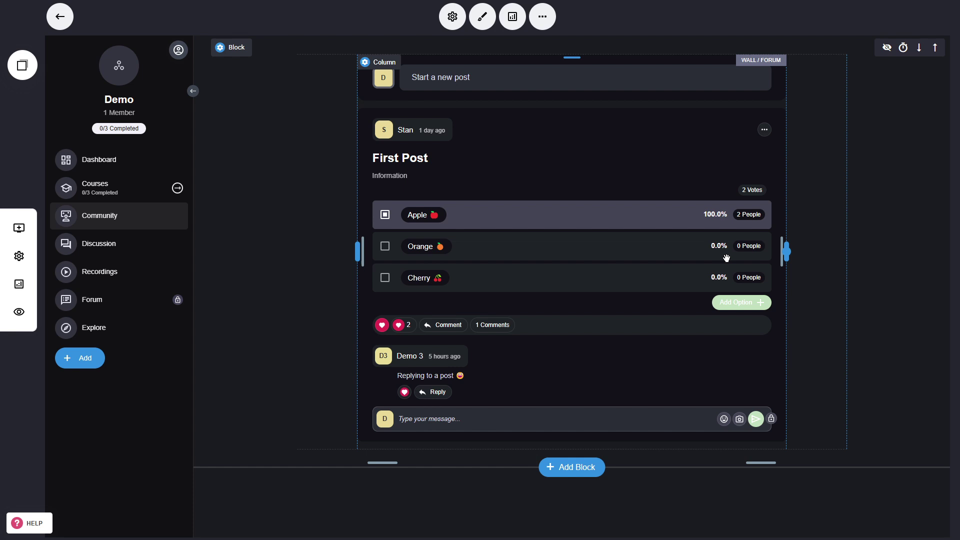
pyautogui.click(19, 228)
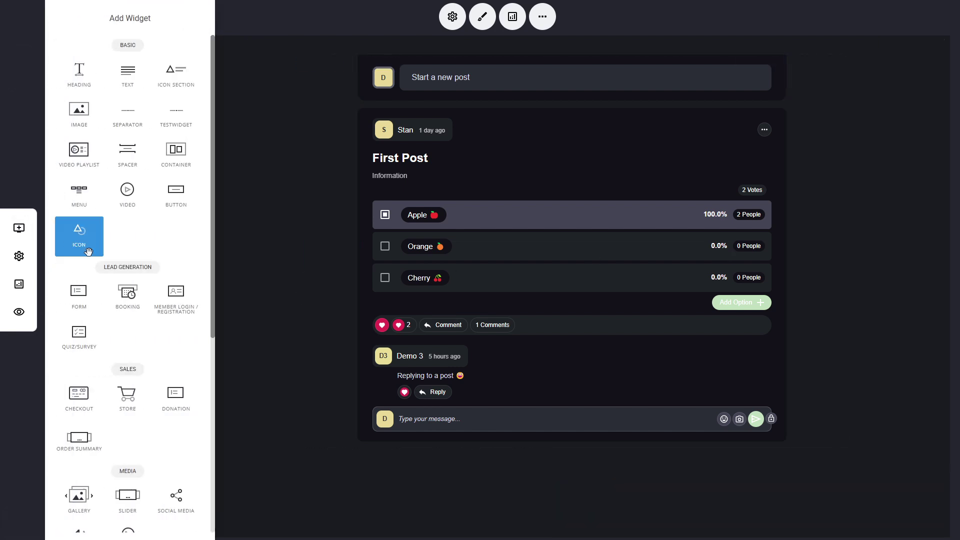
pyautogui.scroll(-6, 88, 252)
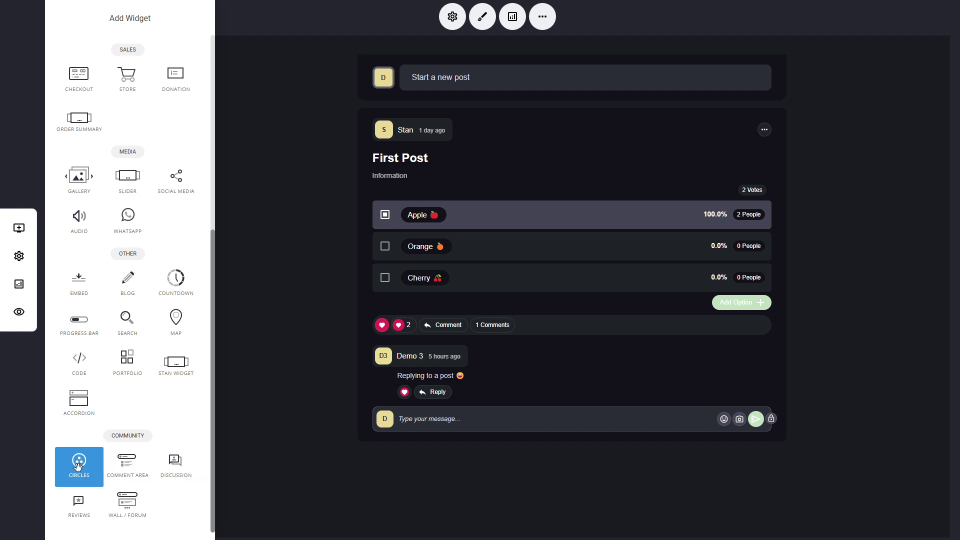
pyautogui.moveTo(78, 466); pyautogui.dragTo(362, 326)
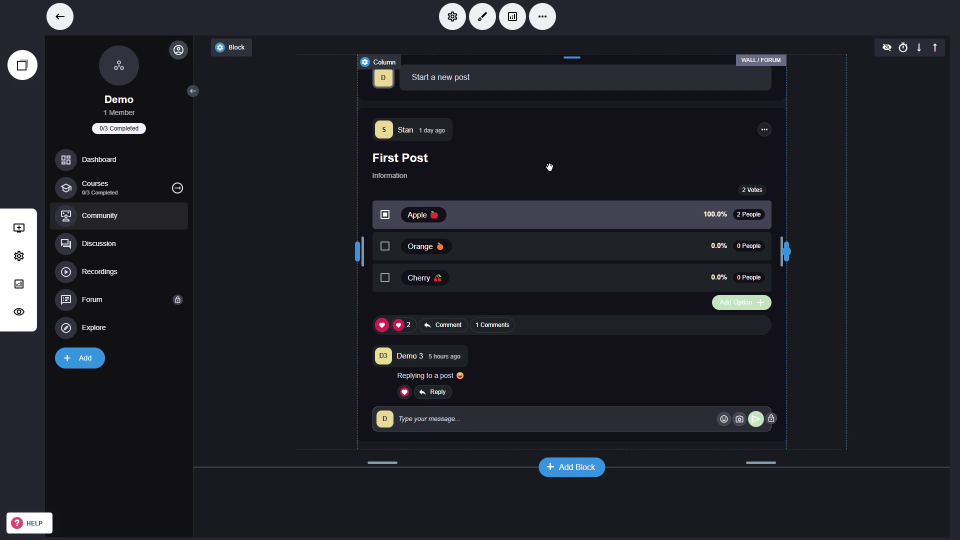
# Go through Discussion to the Forum page and open the forum list's Walls settings
pyautogui.click(122, 244)
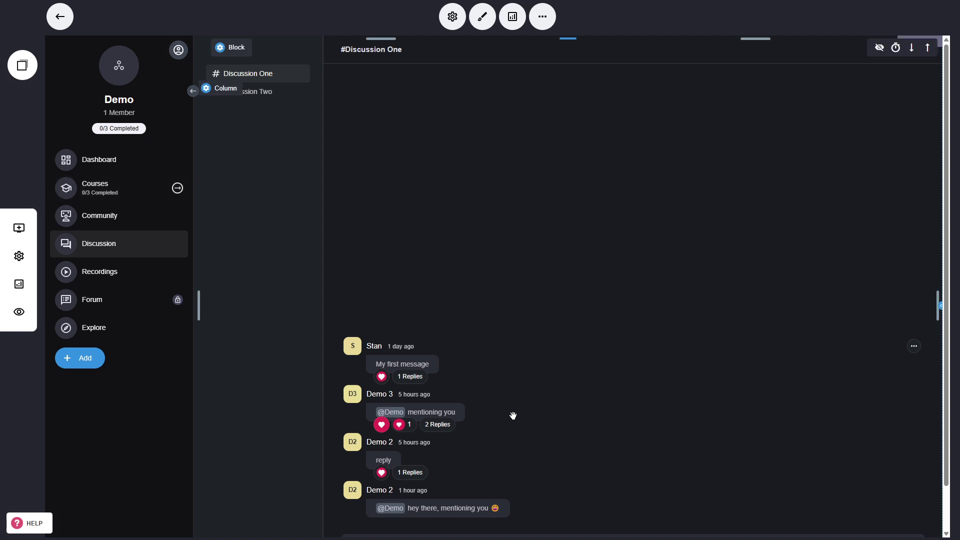
pyautogui.click(127, 309)
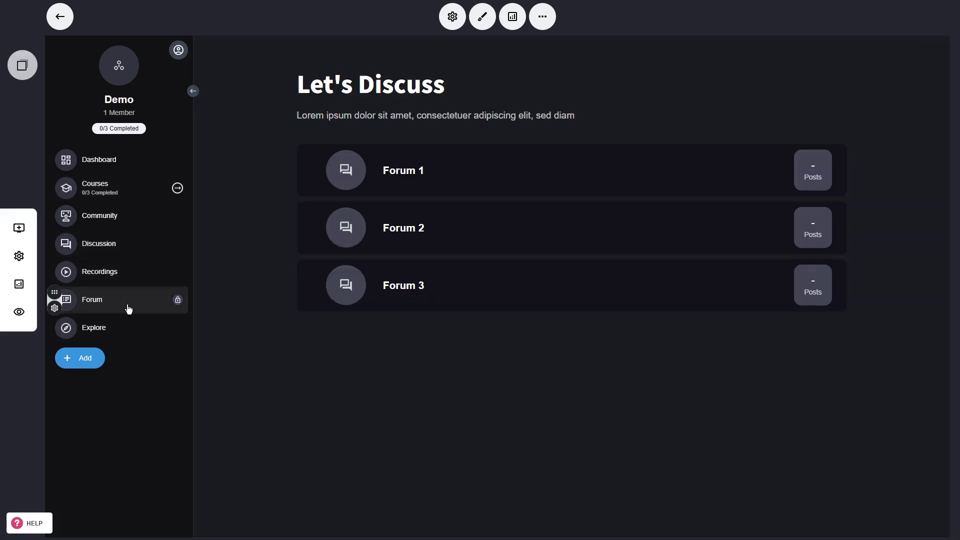
pyautogui.click(456, 190)
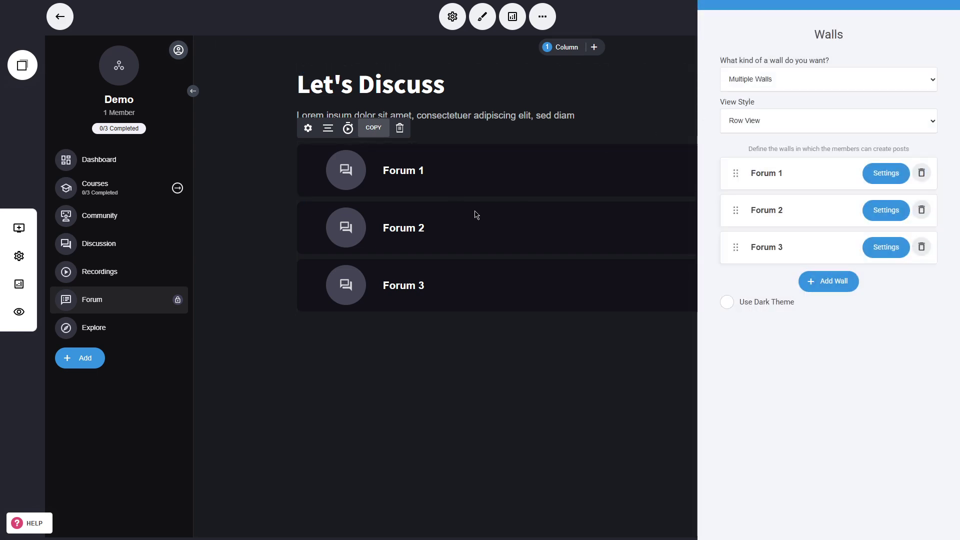
# Open the Explore page and scan the Add Widget list without adding anything
pyautogui.click(118, 335)
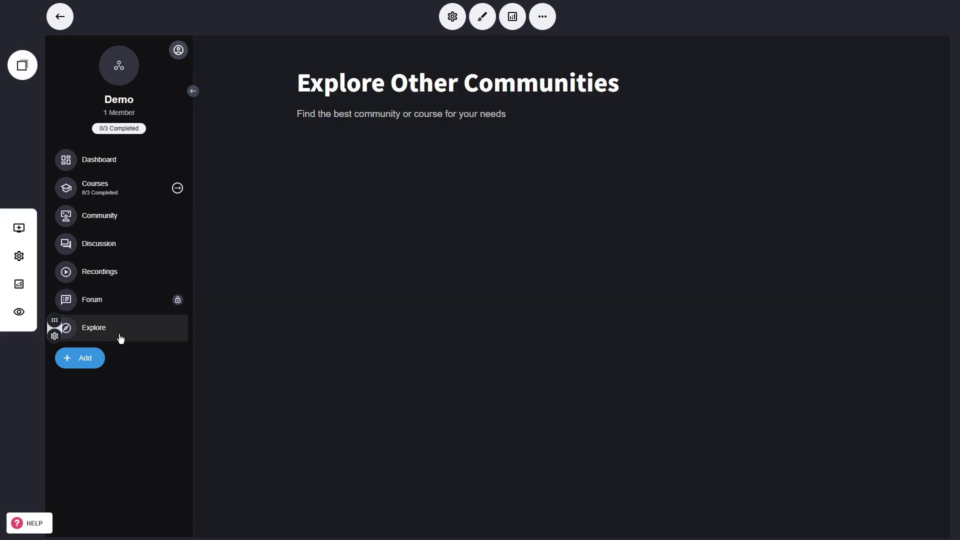
pyautogui.click(20, 228)
pyautogui.scroll(-6, 100, 300)
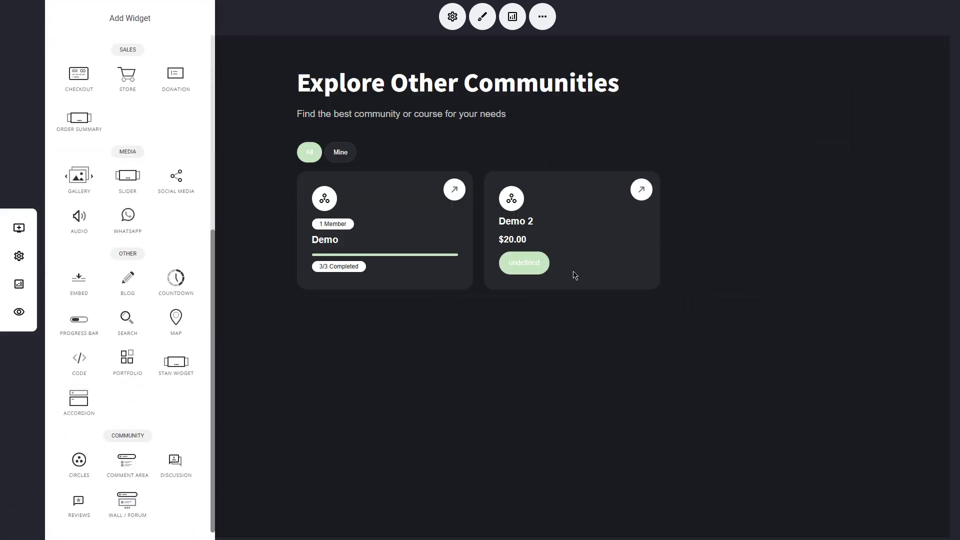
pyautogui.click(575, 253)
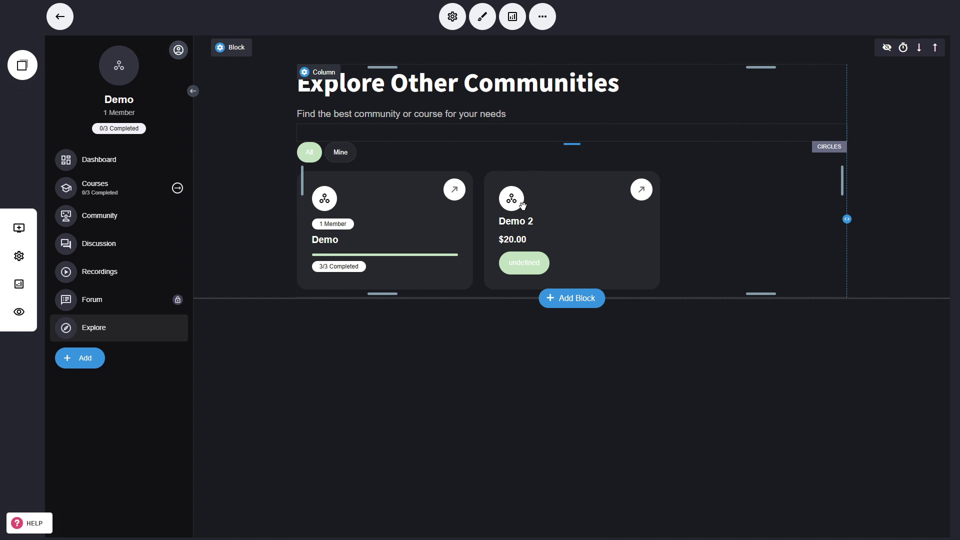
# Preview the Dashboard as a member, checking the profile window and scrolling through the videos
pyautogui.click(100, 160)
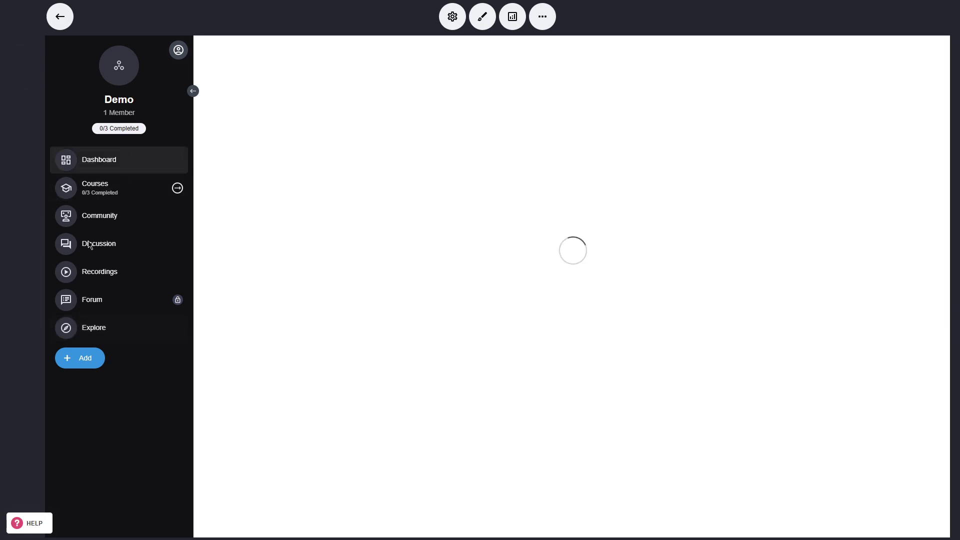
pyautogui.click(19, 311)
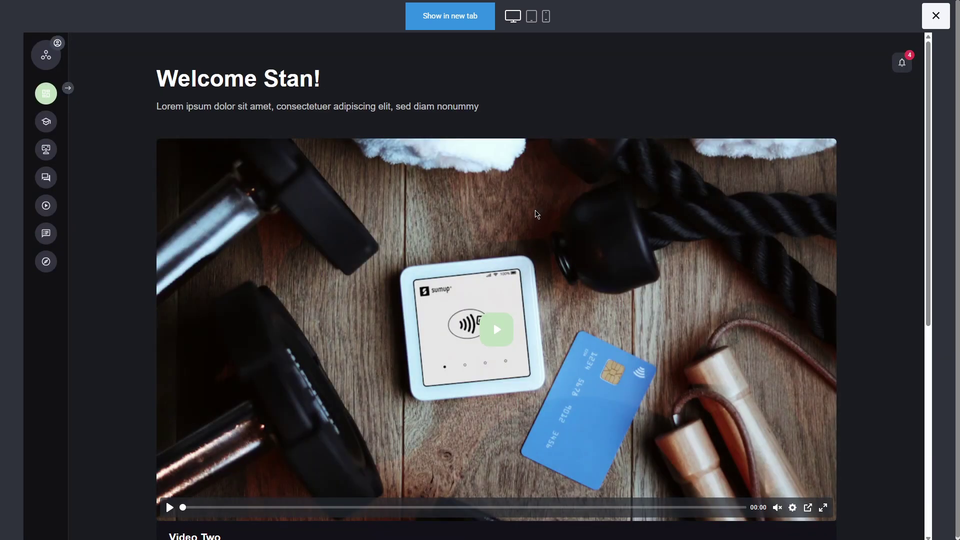
pyautogui.click(54, 53)
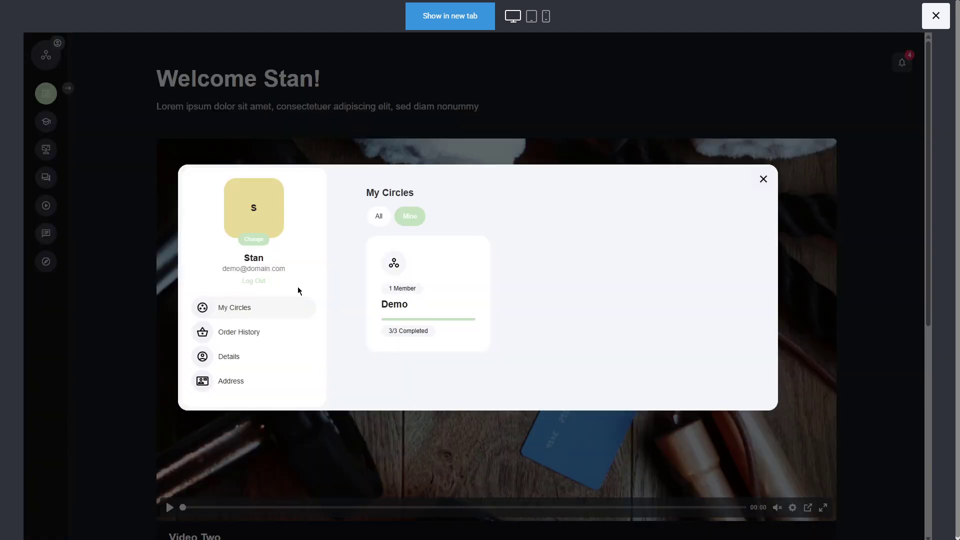
pyautogui.click(762, 179)
pyautogui.scroll(-5, 196, 307)
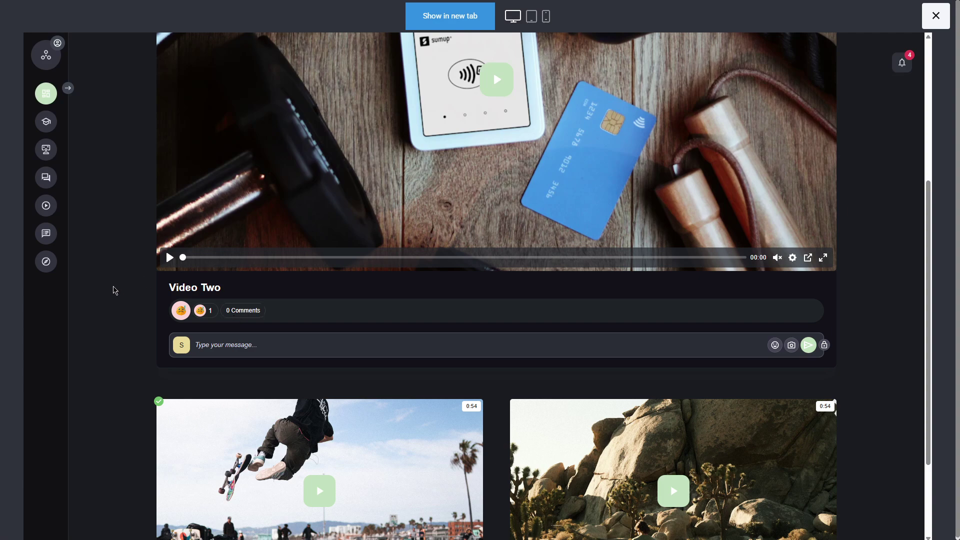
pyautogui.scroll(5, 120, 284)
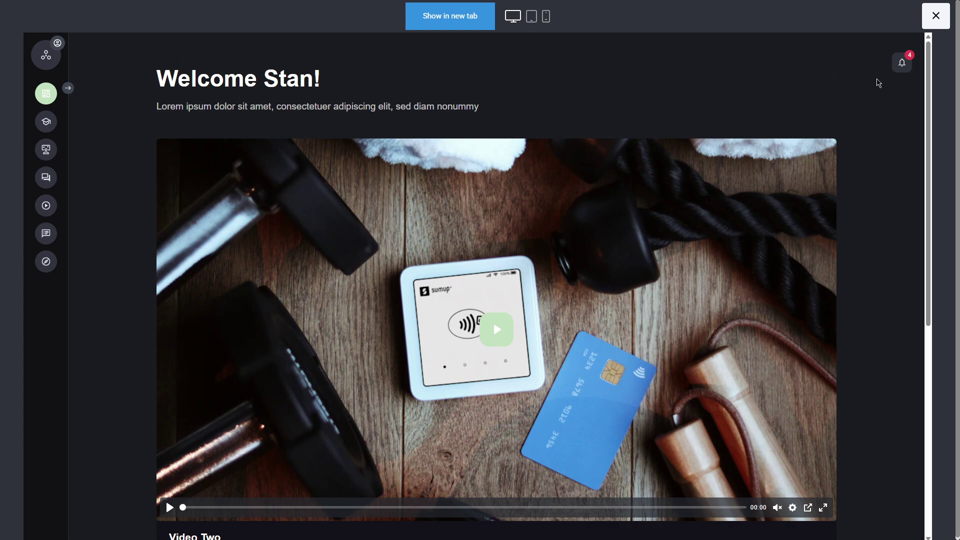
# Open the member's notifications, filter to Store, then return to All
pyautogui.click(900, 63)
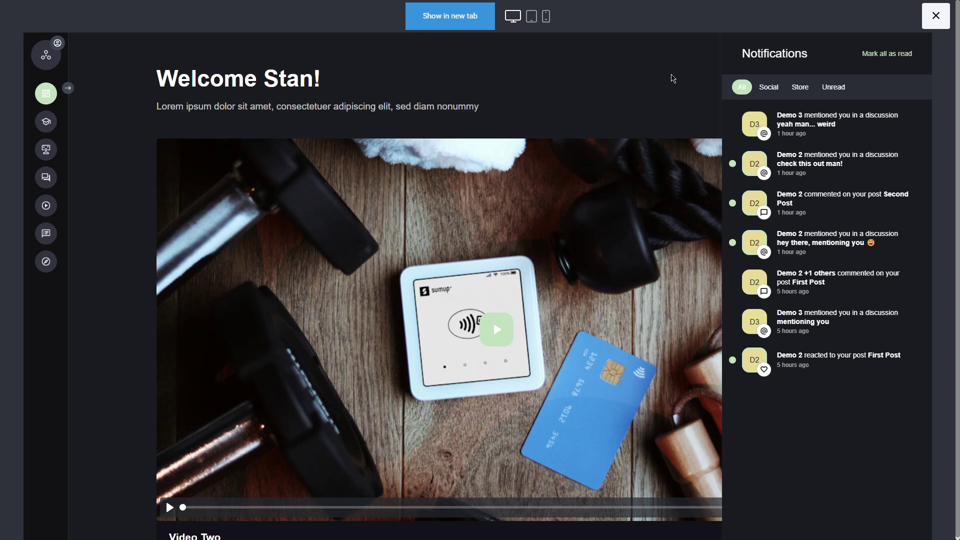
pyautogui.click(795, 88)
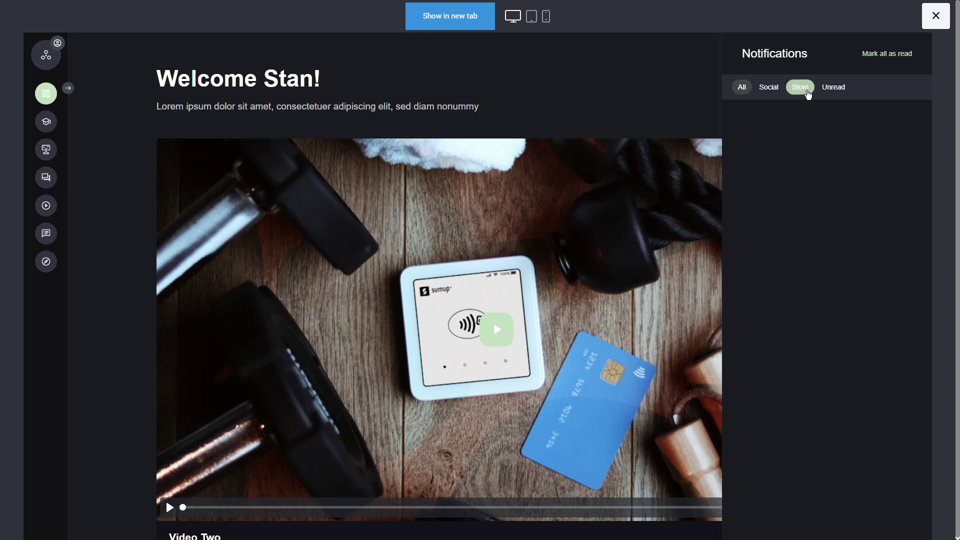
pyautogui.click(742, 88)
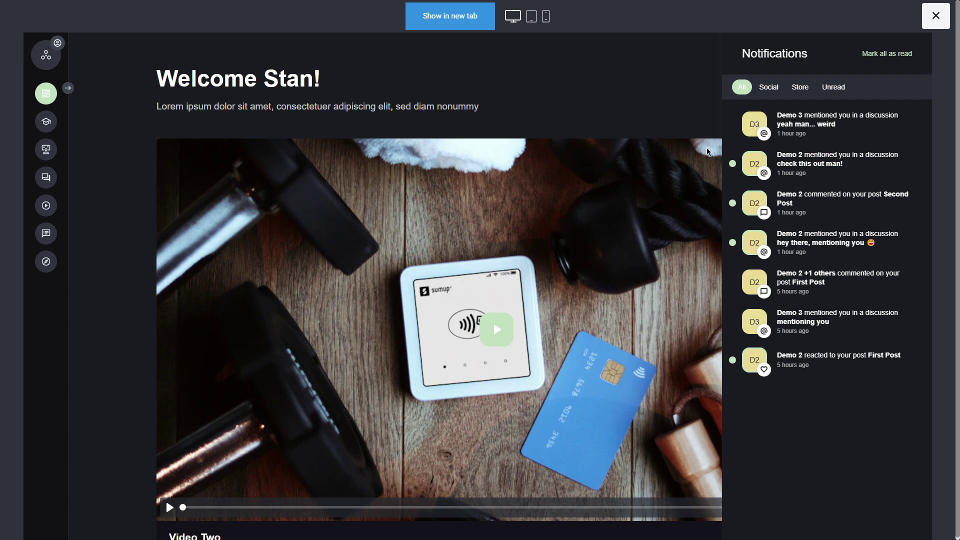
# Expand the sidebar's Courses and set Course 1 and Course 3 back to incomplete
pyautogui.click(68, 89)
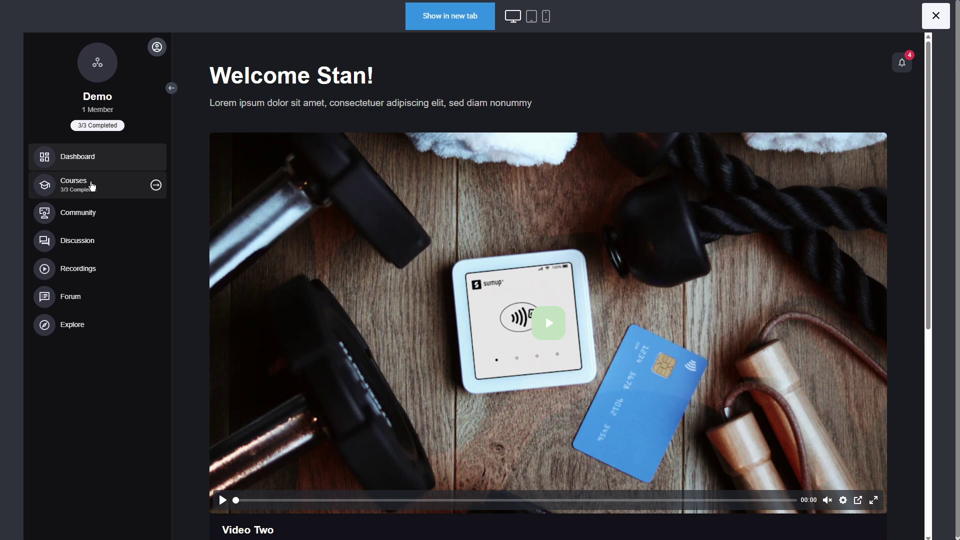
pyautogui.click(92, 186)
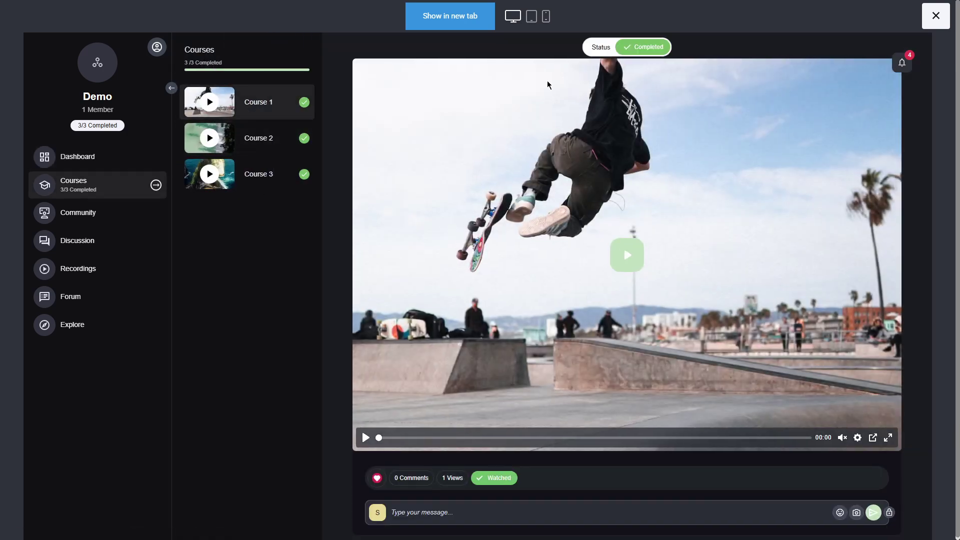
pyautogui.click(649, 50)
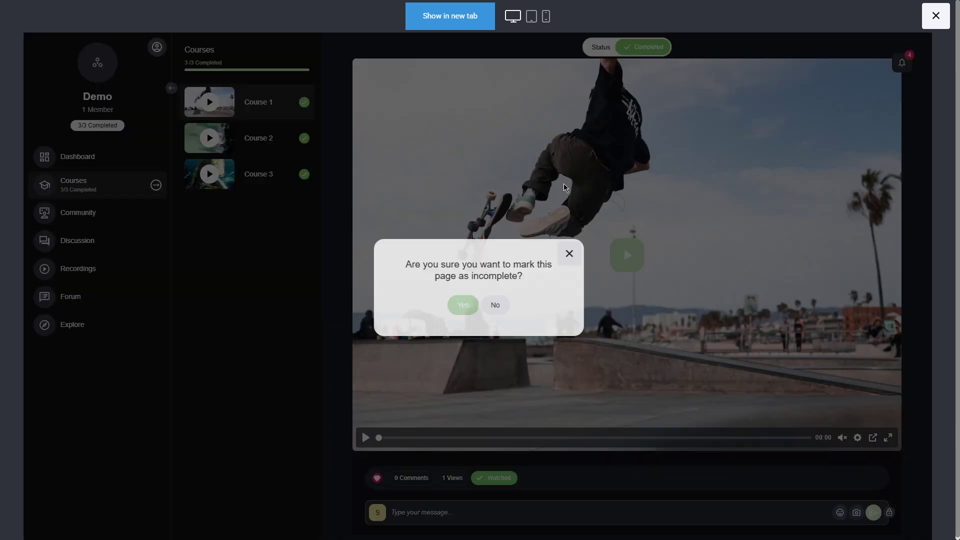
pyautogui.click(462, 305)
pyautogui.click(268, 178)
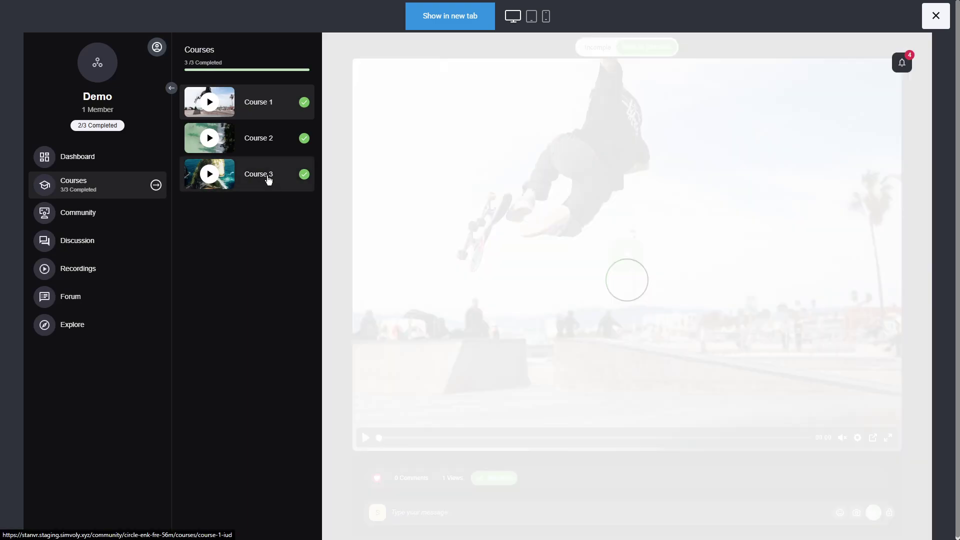
pyautogui.click(645, 46)
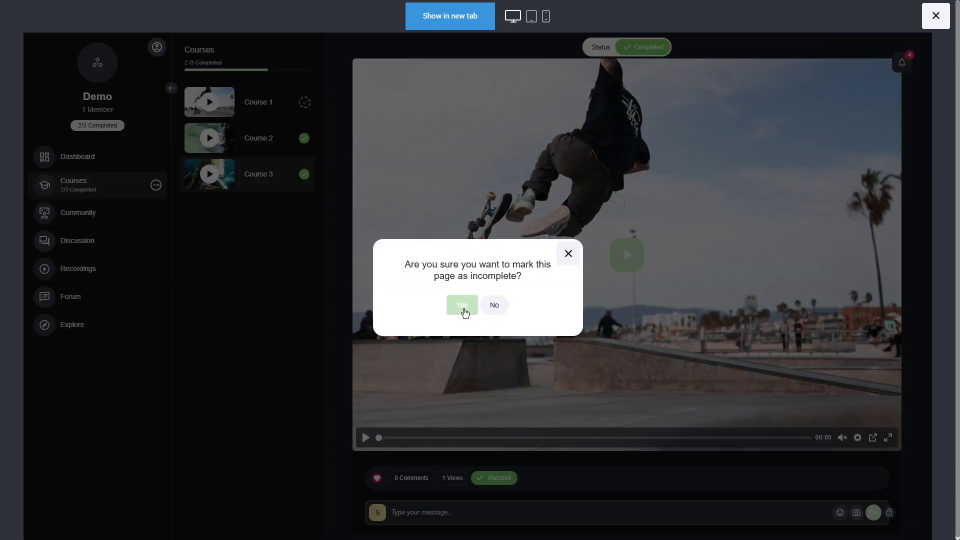
pyautogui.click(462, 309)
# Mark Course 1 complete to unlock Course 2, reaching 2/3, then view Course 2 and the Community feed
pyautogui.click(264, 107)
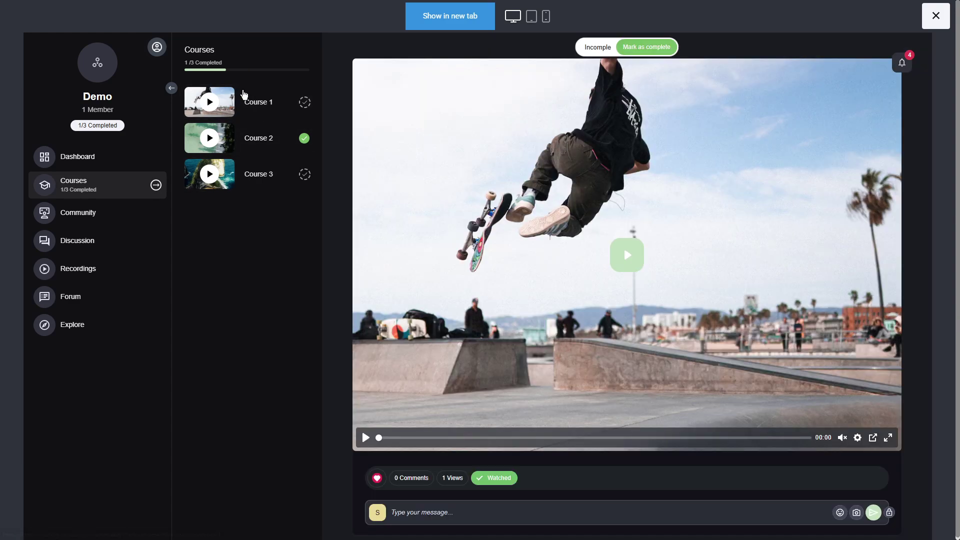
pyautogui.click(257, 142)
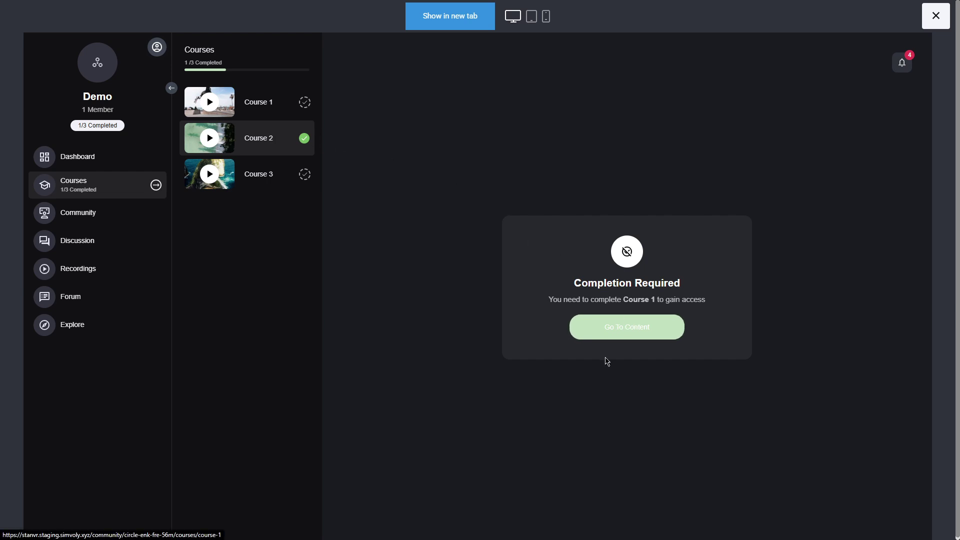
pyautogui.moveTo(624, 298); pyautogui.dragTo(655, 300)
pyautogui.click(643, 330)
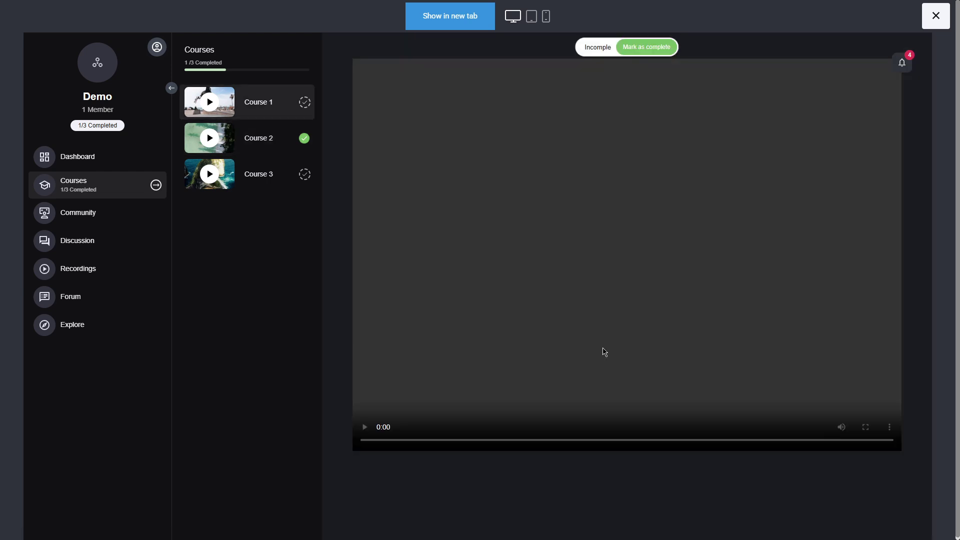
pyautogui.click(646, 46)
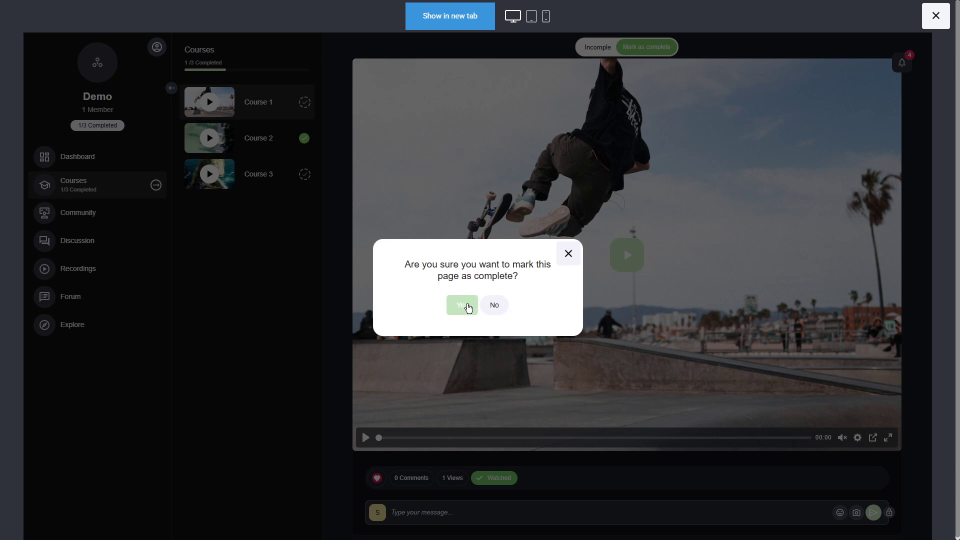
pyautogui.click(463, 306)
pyautogui.click(268, 133)
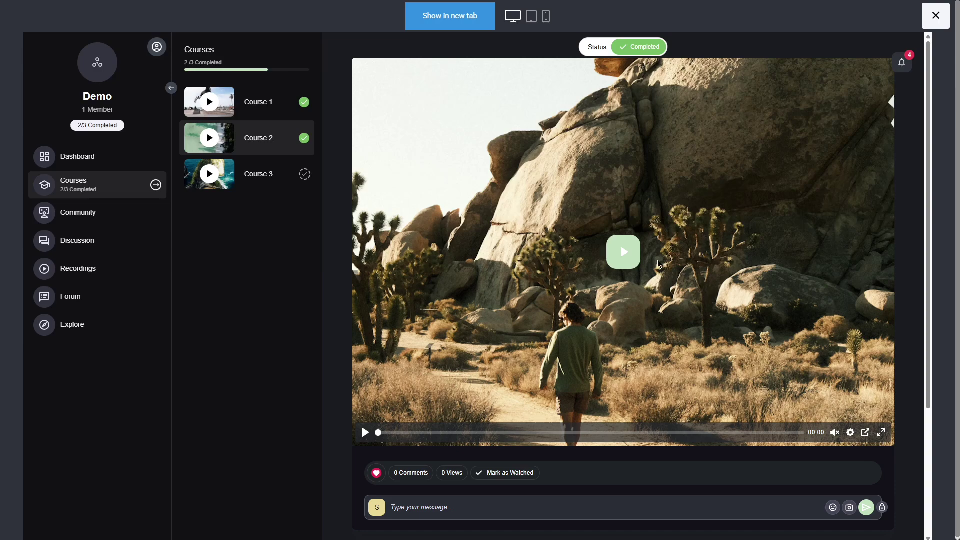
pyautogui.click(105, 216)
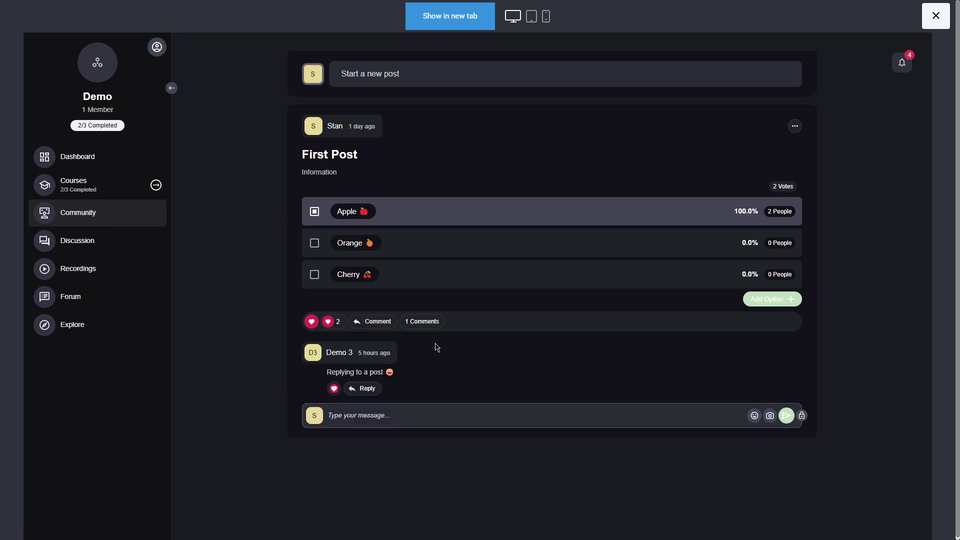
# Publish a new post titled 'Post Two' with message 'Test' and vote-style reactions
pyautogui.click(414, 76)
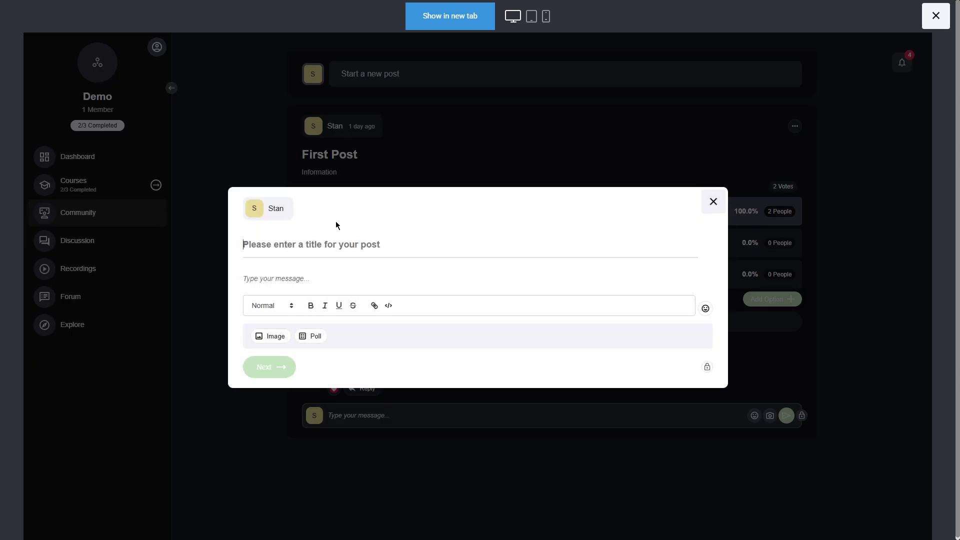
pyautogui.write('Pos')
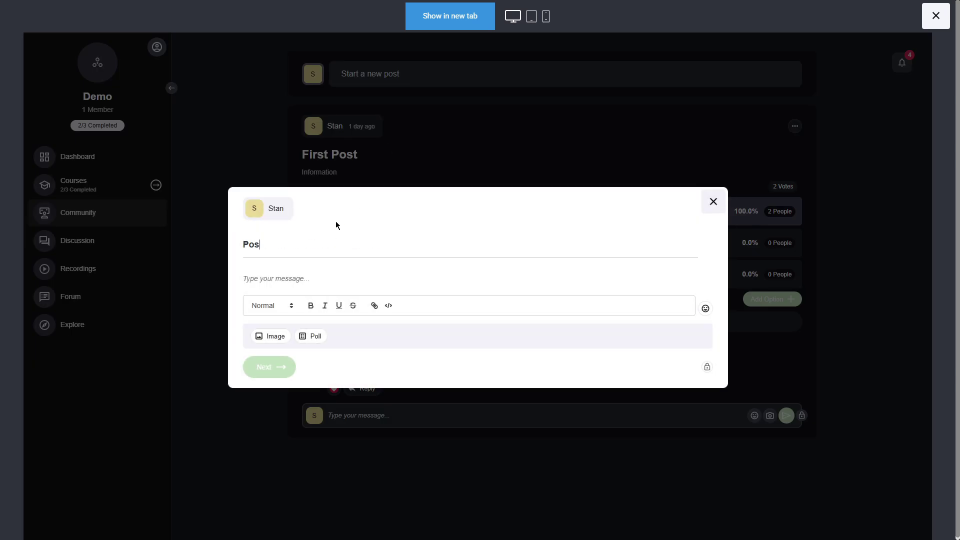
pyautogui.write('t Tw')
pyautogui.write('Test')
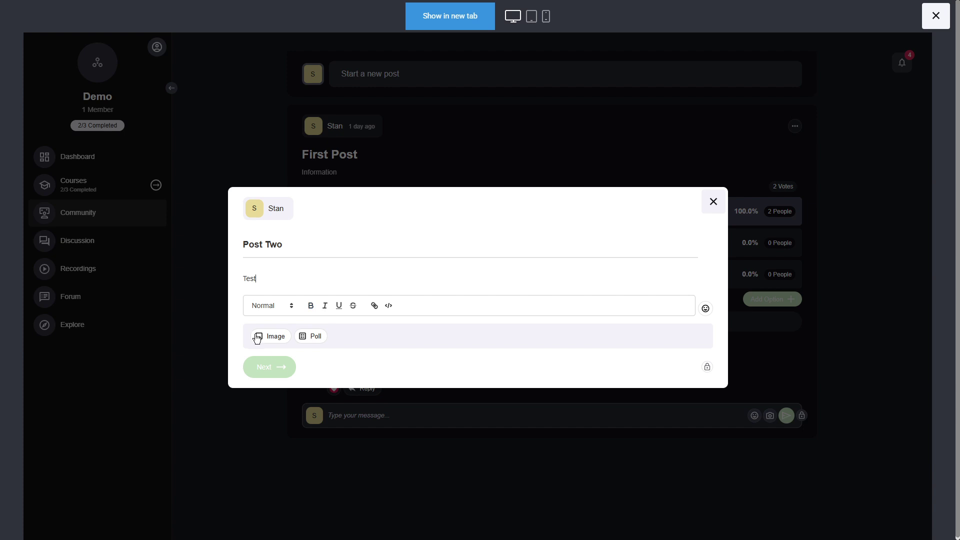
pyautogui.click(312, 339)
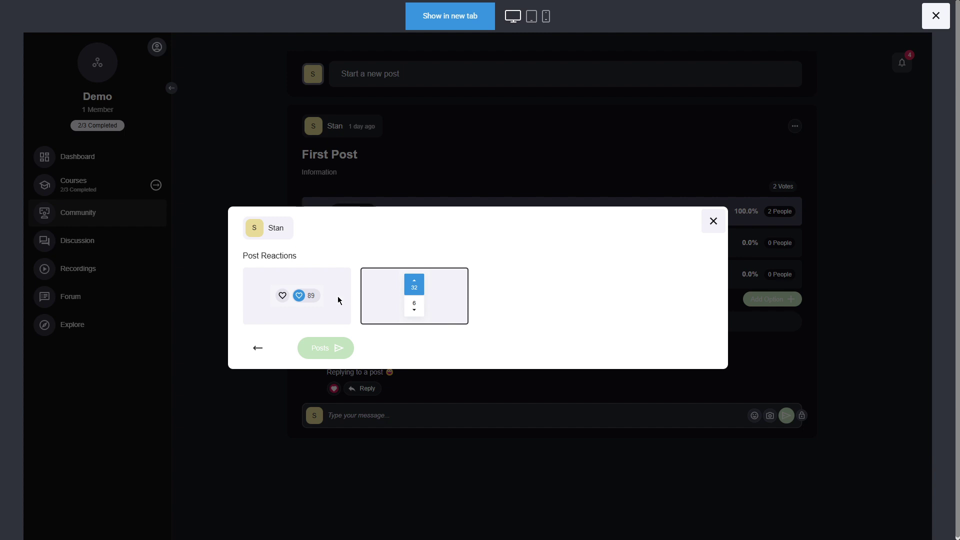
pyautogui.click(434, 298)
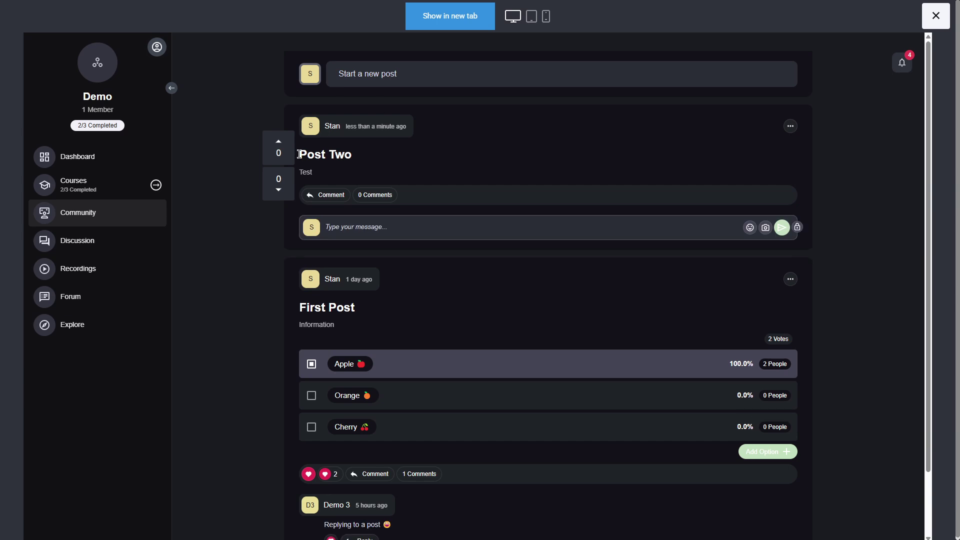
# Upvote Post Two, vote Cherry in the First Post poll, and add a thumbs-up reaction
pyautogui.click(281, 156)
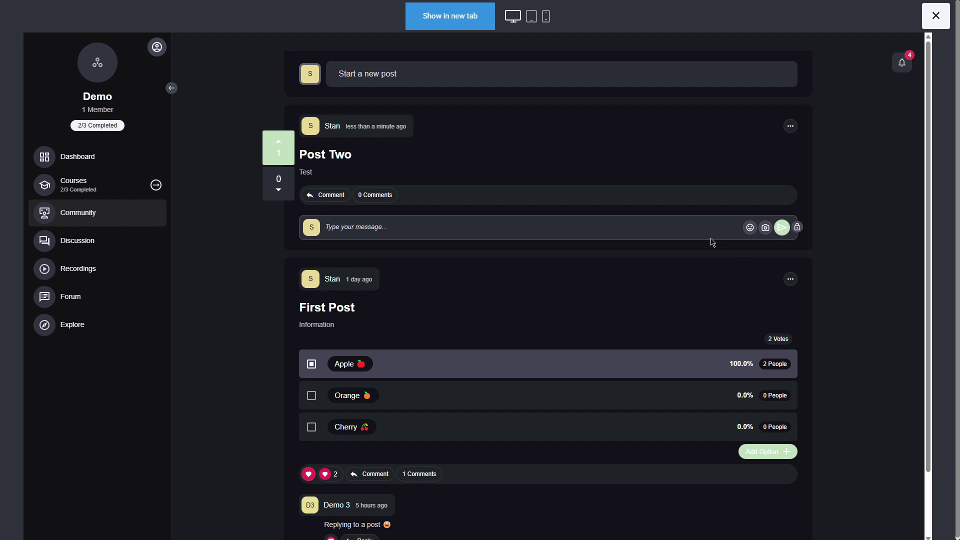
pyautogui.scroll(-1, 400, 390)
pyautogui.click(409, 352)
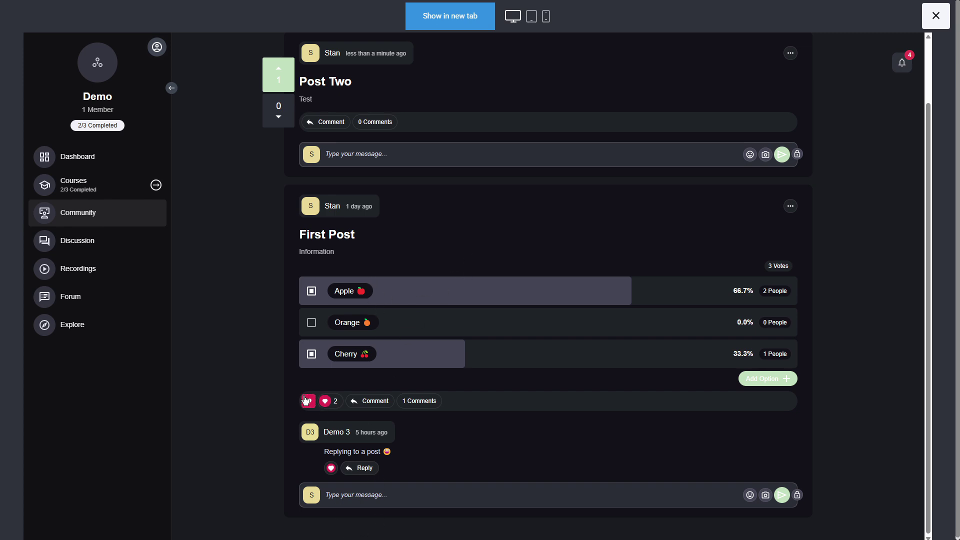
pyautogui.moveTo(306, 400)
pyautogui.click(403, 385)
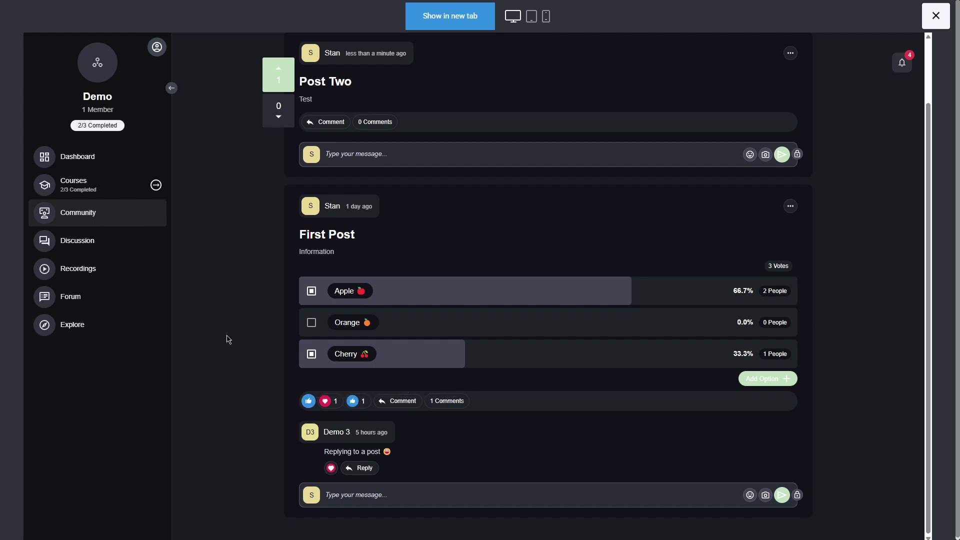
pyautogui.scroll(2, 446, 234)
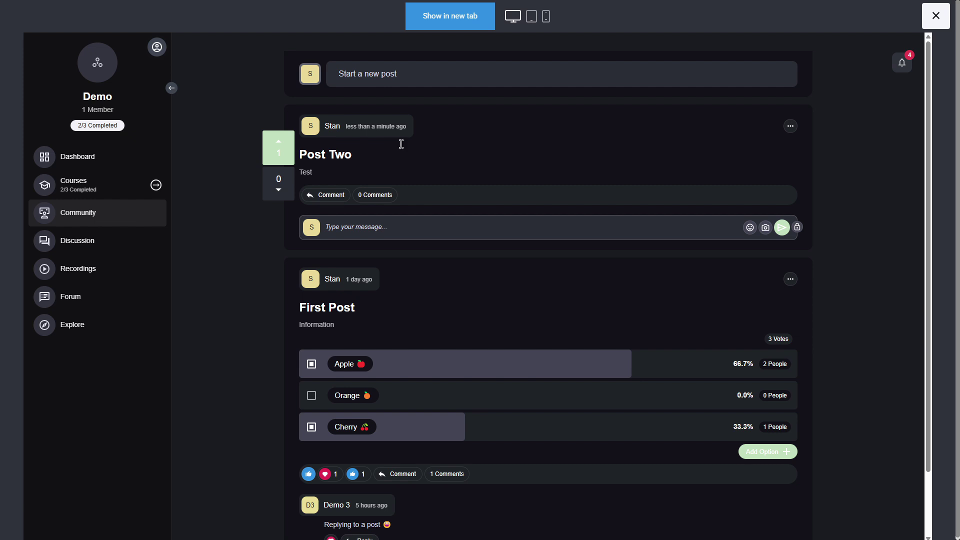
# View the 2 Replies thread in Discussion, then read the Second Post comment notification
pyautogui.click(113, 249)
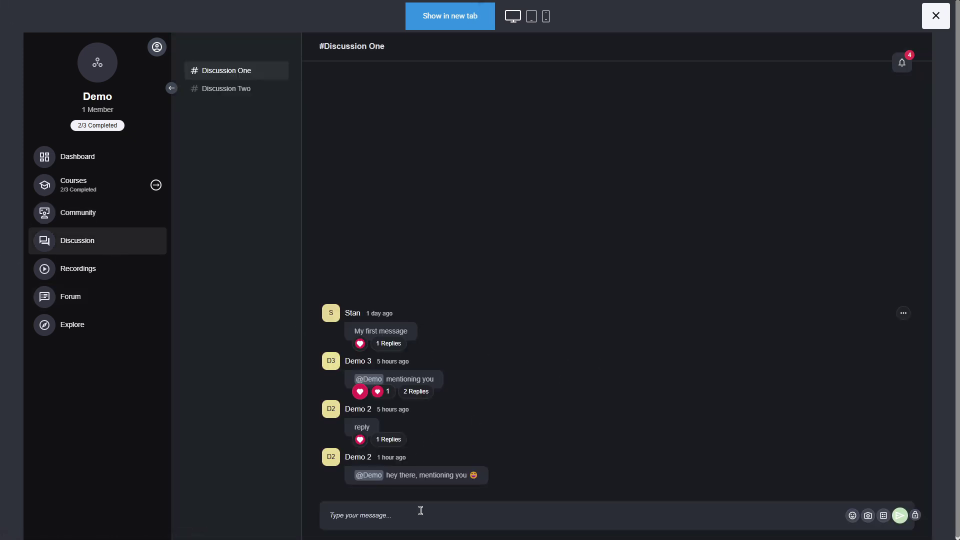
pyautogui.click(415, 392)
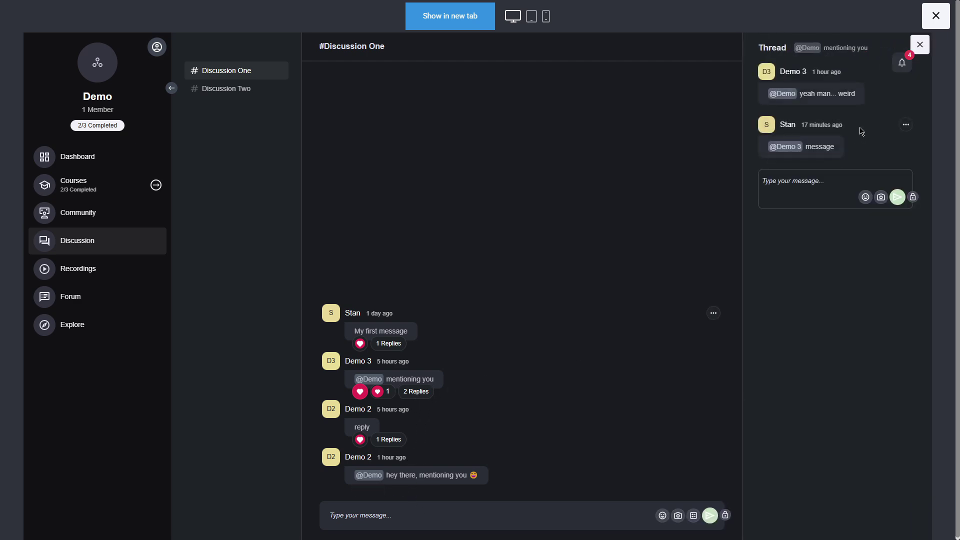
pyautogui.click(901, 63)
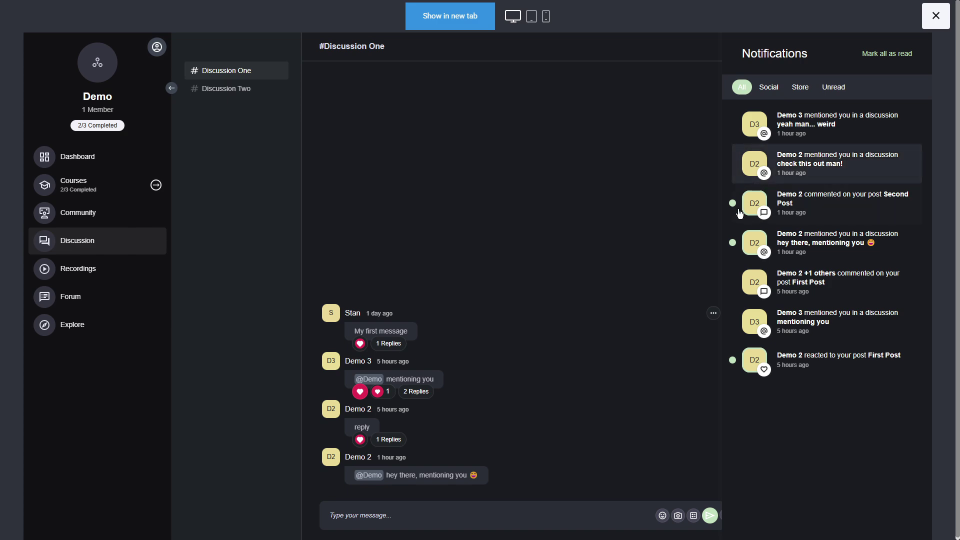
pyautogui.click(805, 190)
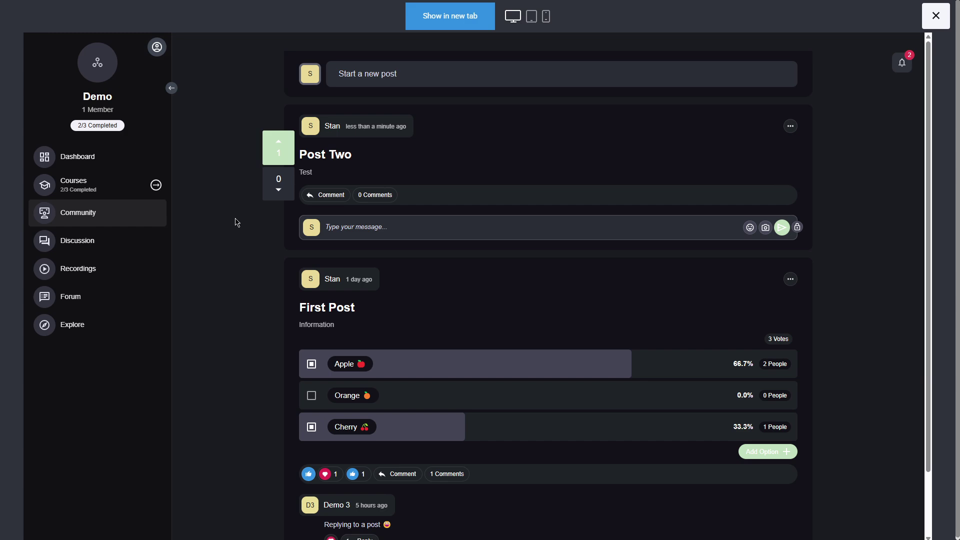
# Dismiss the notifications list and visit the Recordings, Forum and Explore Other Communities pages
pyautogui.click(902, 63)
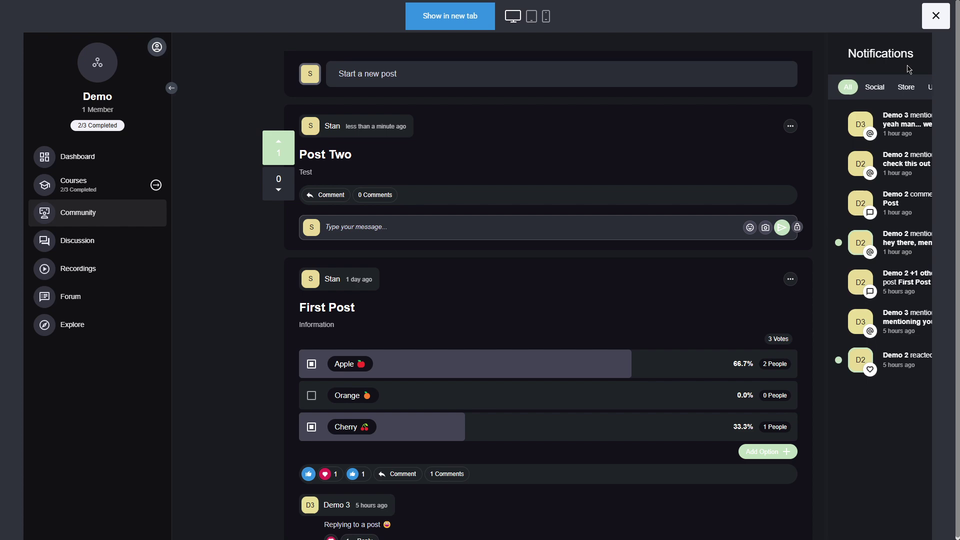
pyautogui.click(231, 295)
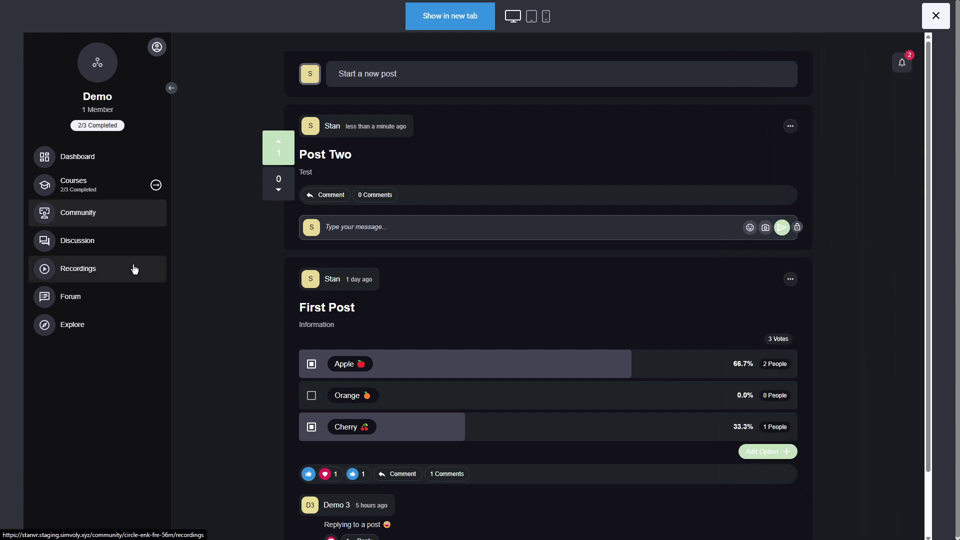
pyautogui.click(118, 278)
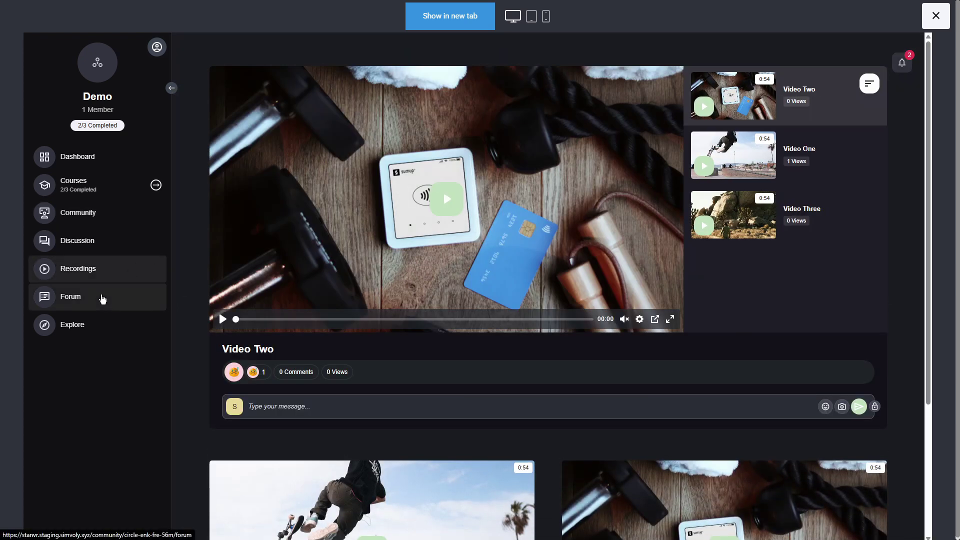
pyautogui.click(103, 298)
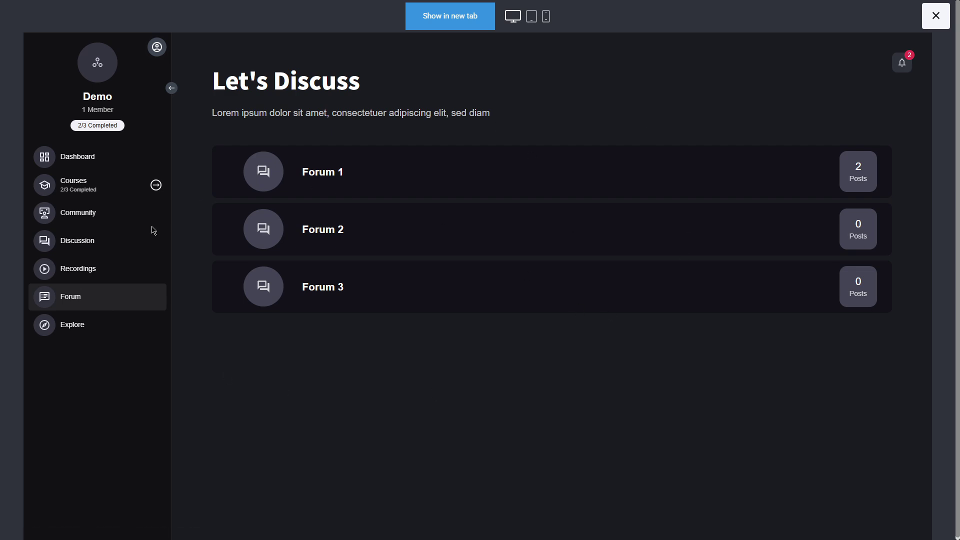
pyautogui.click(94, 327)
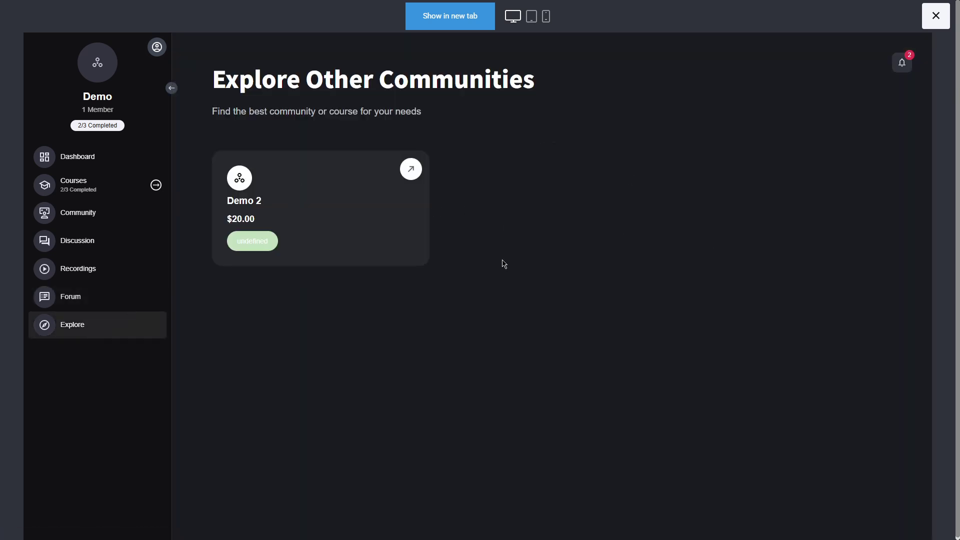
# Try the Demo 2 Get Access Now checkout, close it and the preview, and view circle analytics
pyautogui.click(412, 171)
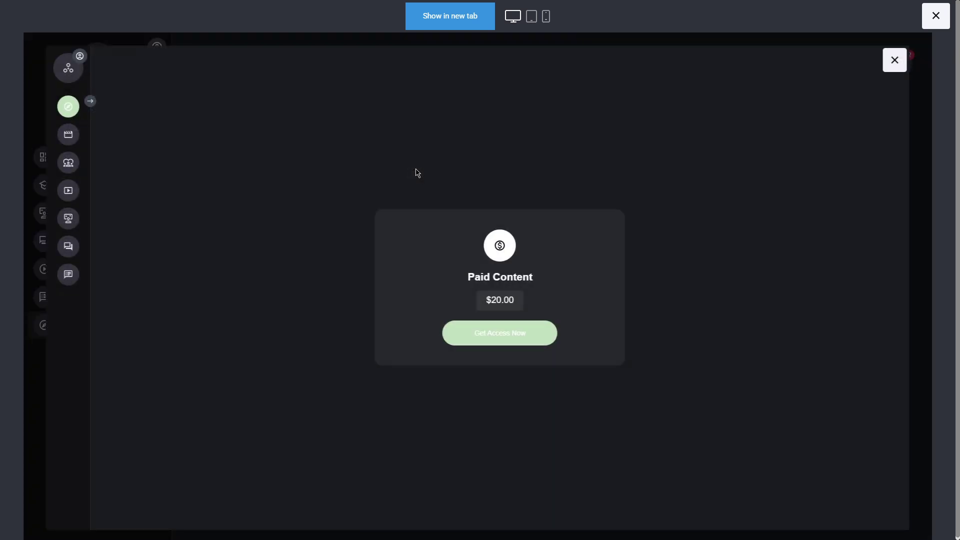
pyautogui.click(479, 342)
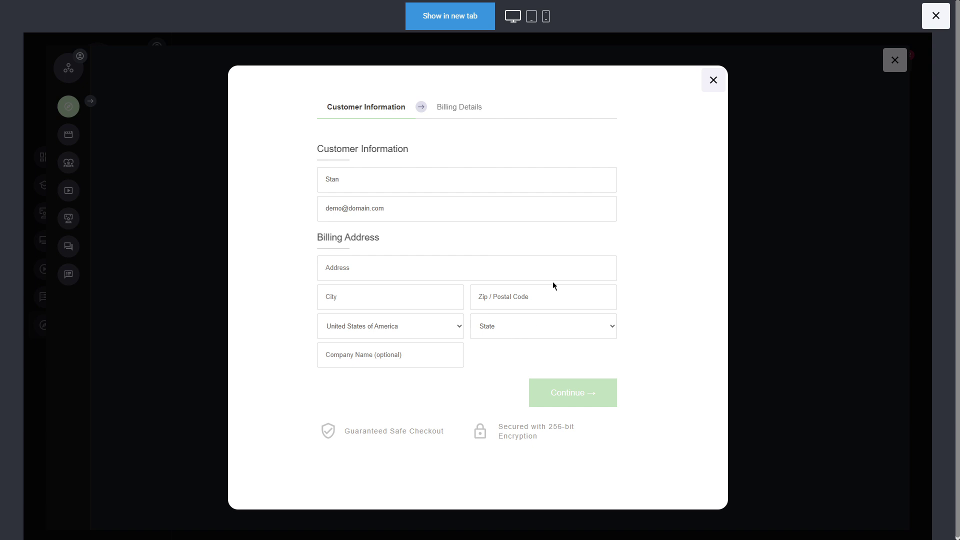
pyautogui.click(714, 88)
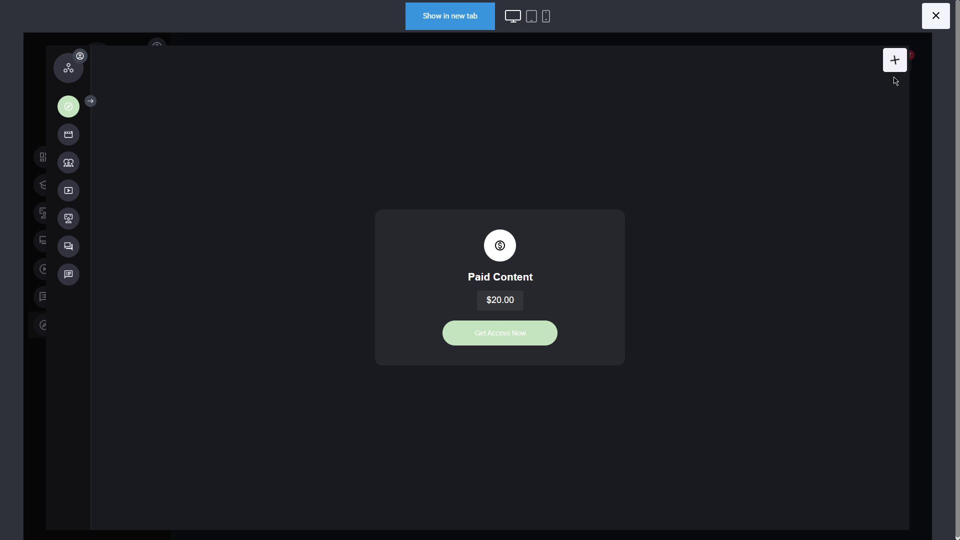
pyautogui.click(894, 61)
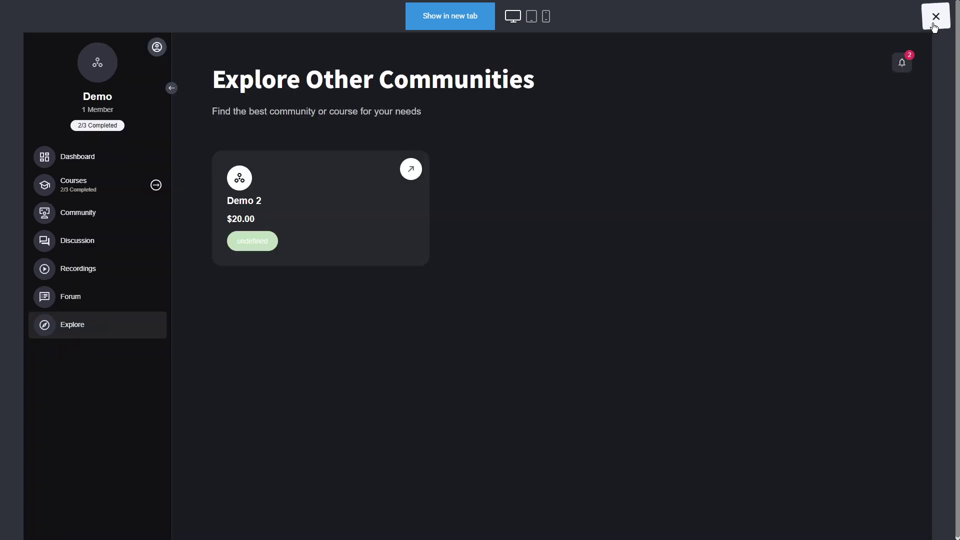
pyautogui.click(933, 24)
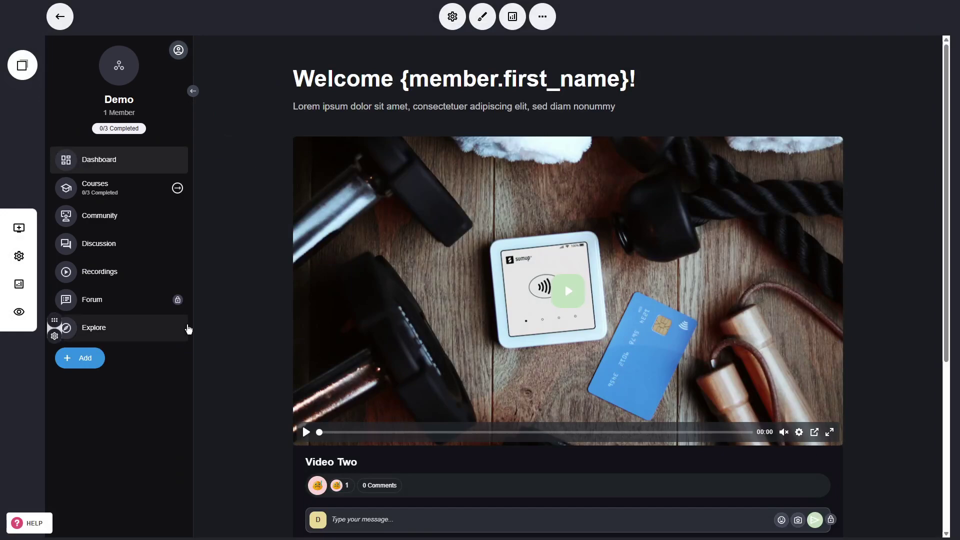
pyautogui.click(513, 17)
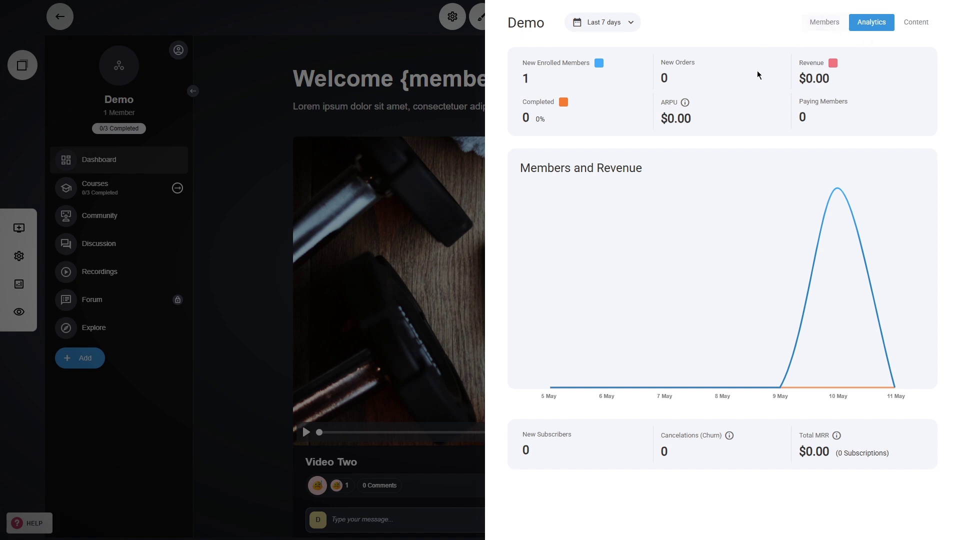
# Open the member's profile from Members and show his $10.00 Demo > Forum paid content
pyautogui.click(897, 28)
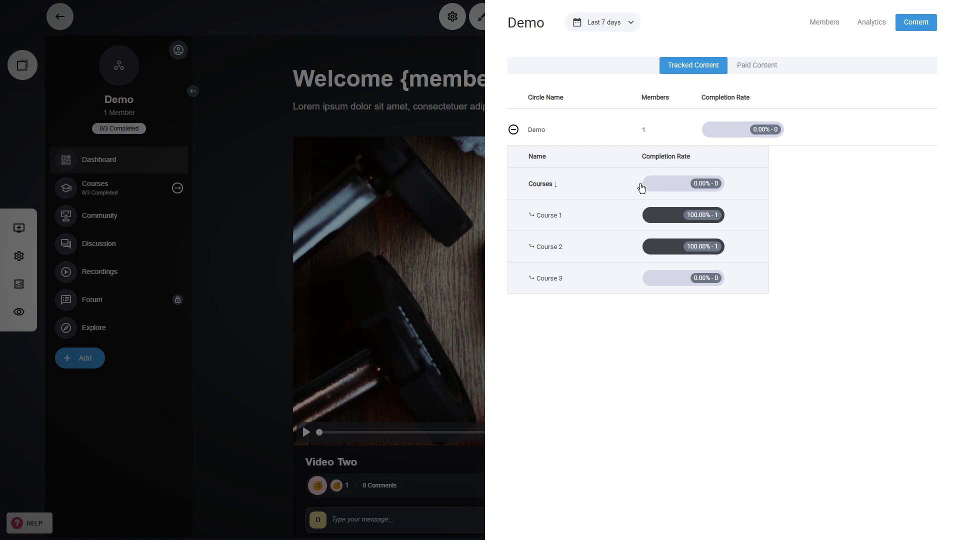
pyautogui.click(825, 24)
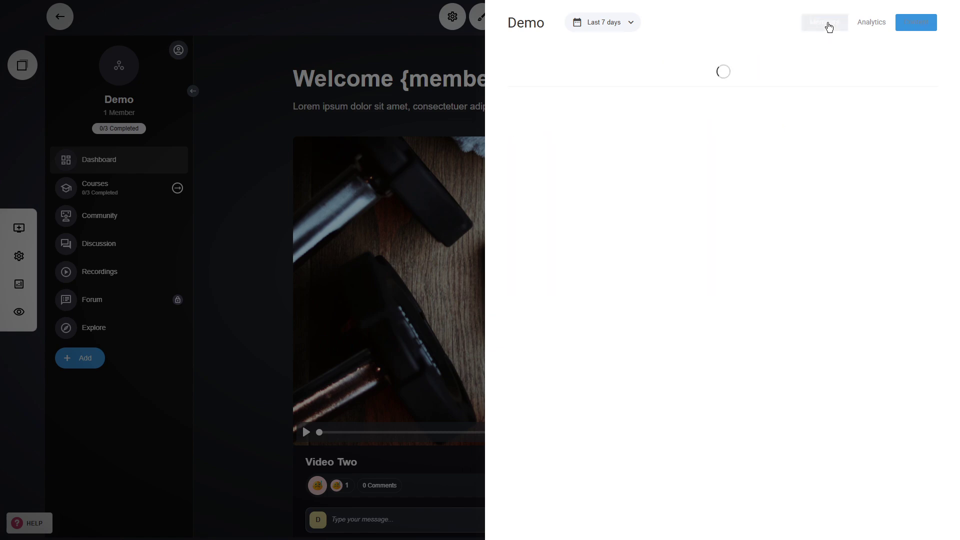
pyautogui.click(646, 98)
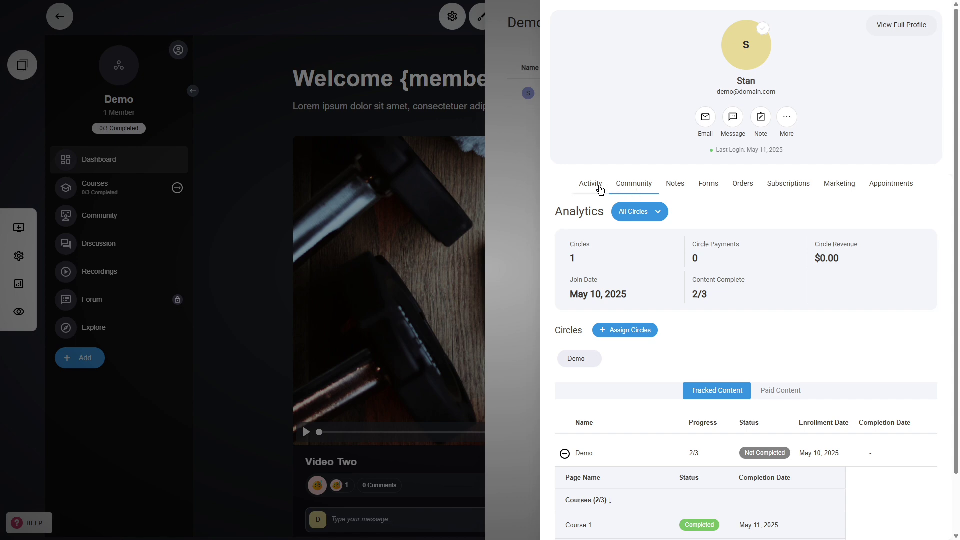
pyautogui.click(595, 186)
pyautogui.click(634, 187)
pyautogui.moveTo(630, 300); pyautogui.dragTo(570, 294)
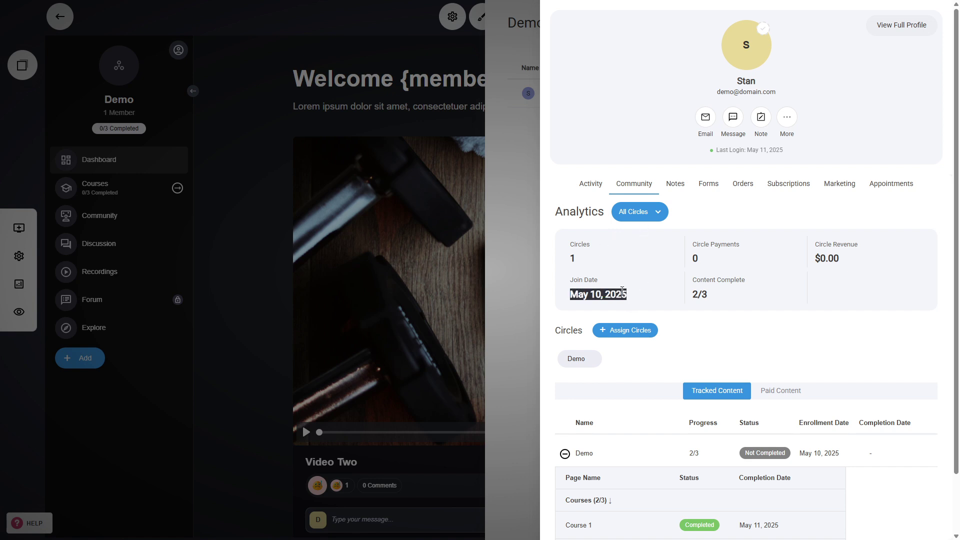
pyautogui.scroll(-2, 810, 273)
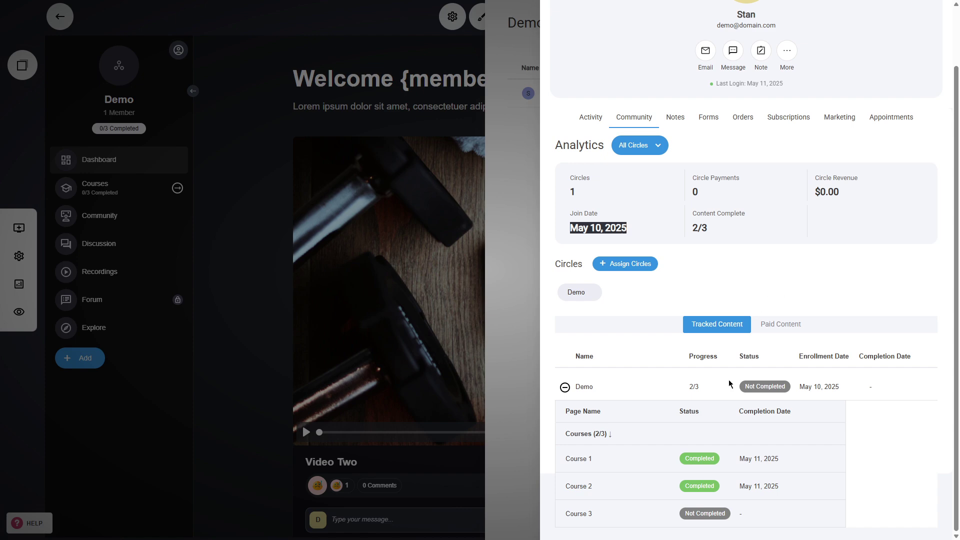
pyautogui.click(793, 329)
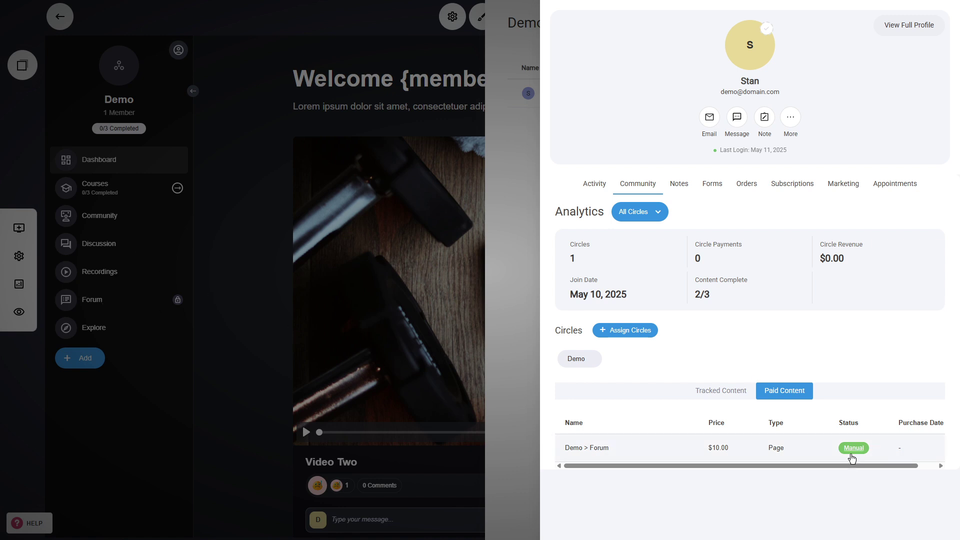
# Revoke the member's manual Demo > Forum access and confirm the previewed Forum asks for $10.00
pyautogui.click(853, 458)
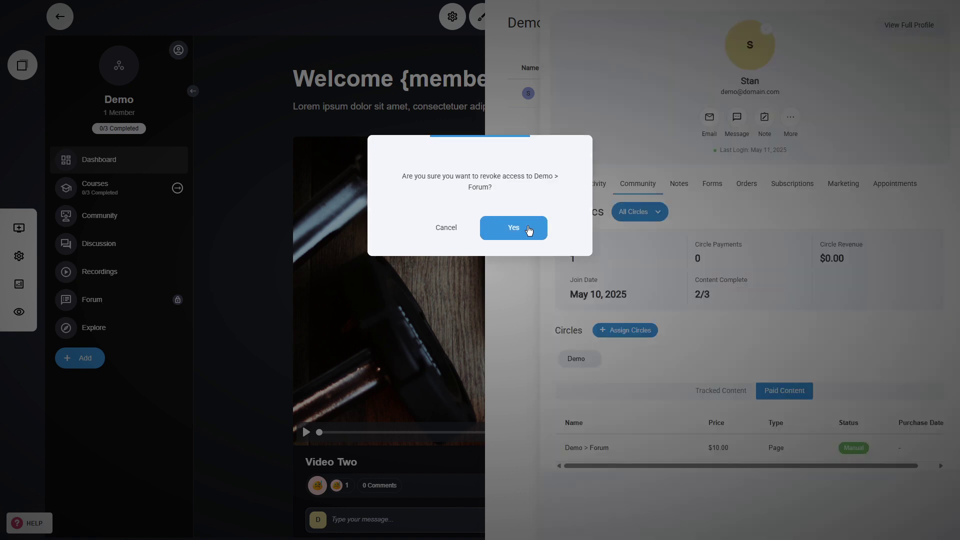
pyautogui.click(527, 230)
pyautogui.click(856, 449)
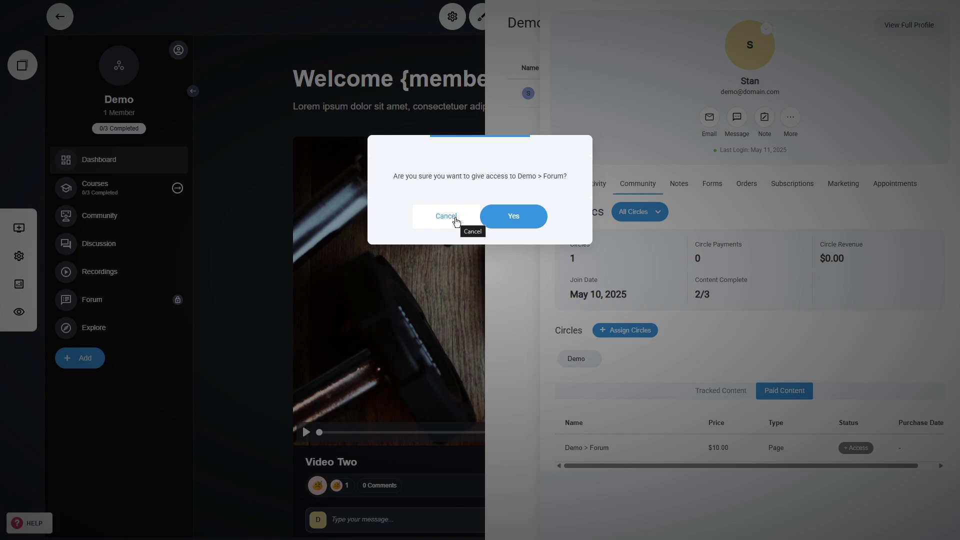
pyautogui.click(455, 218)
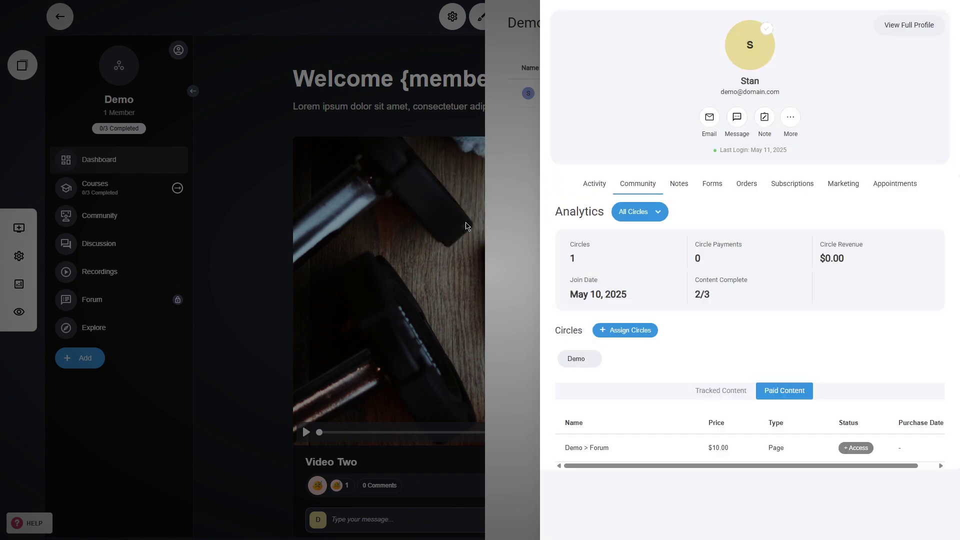
pyautogui.press('Escape')
pyautogui.press('Escape')
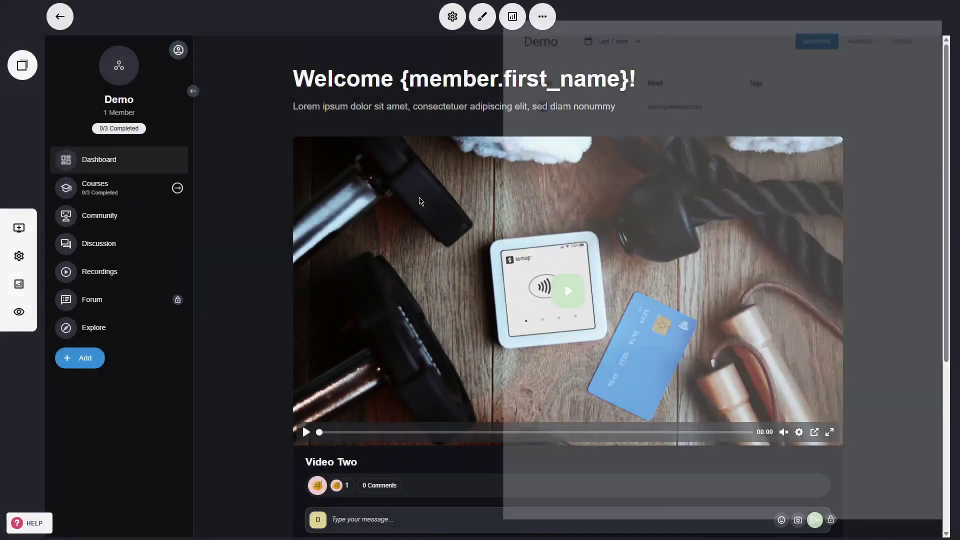
pyautogui.click(19, 312)
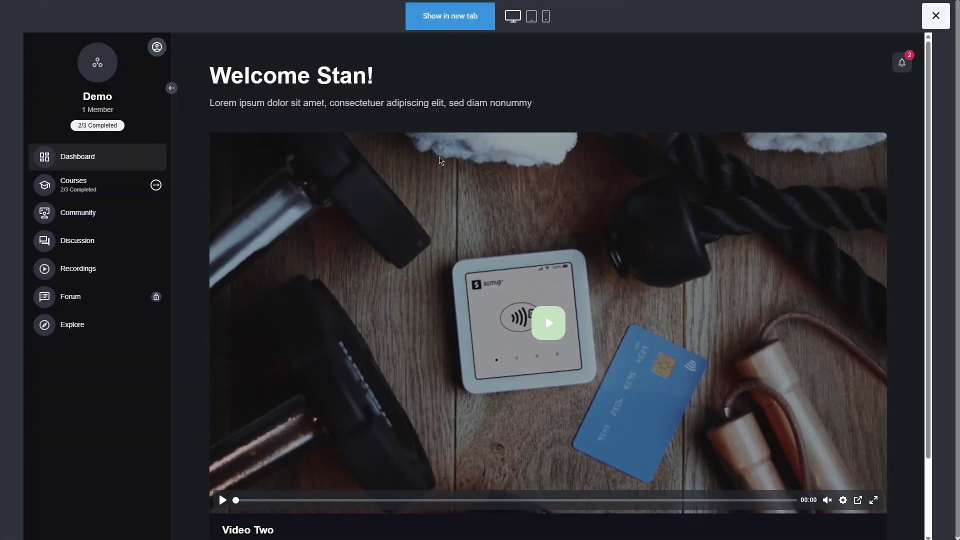
pyautogui.click(88, 299)
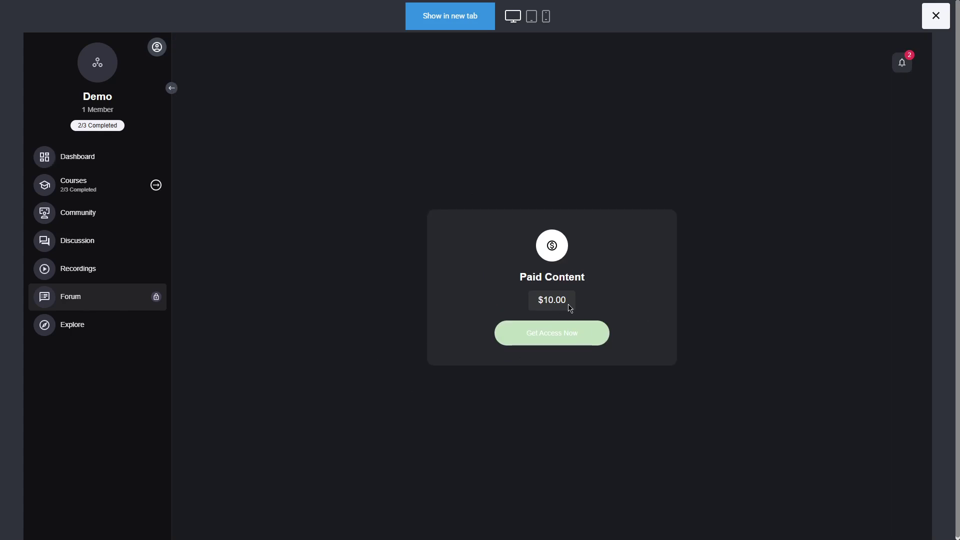
pyautogui.click(928, 23)
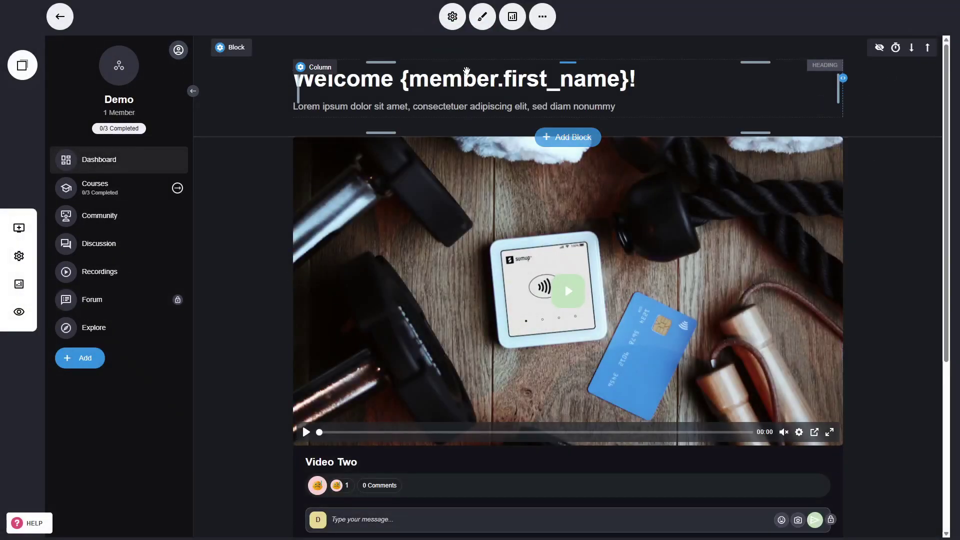
pyautogui.click(513, 23)
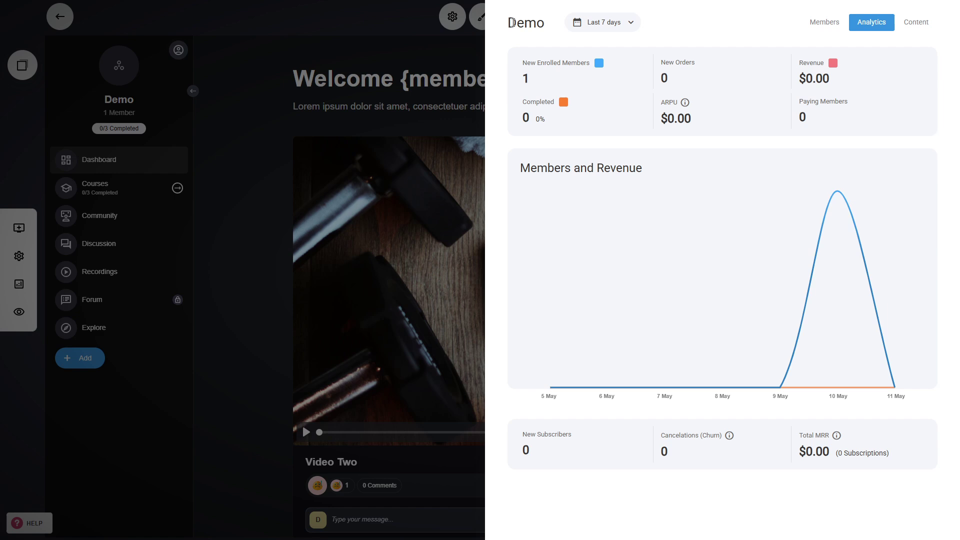
pyautogui.click(826, 23)
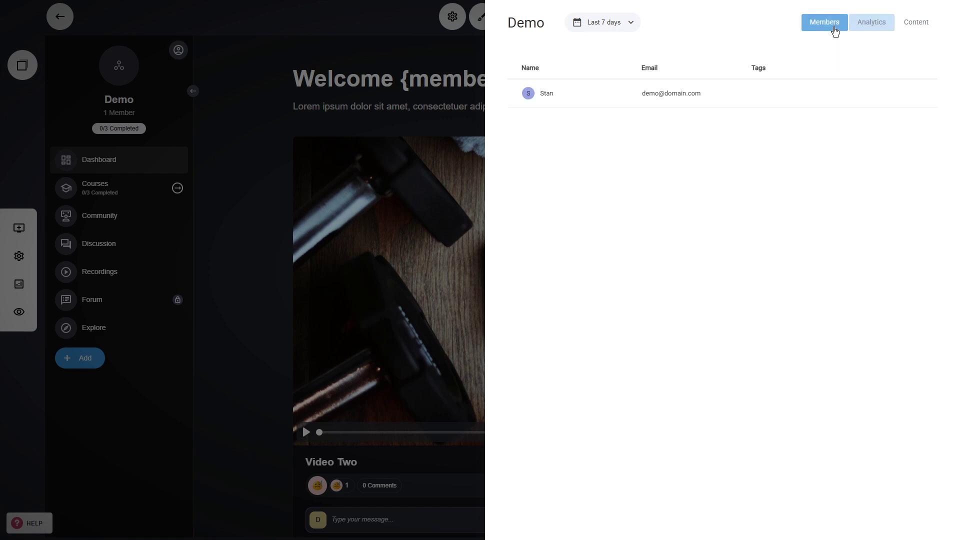
pyautogui.click(677, 94)
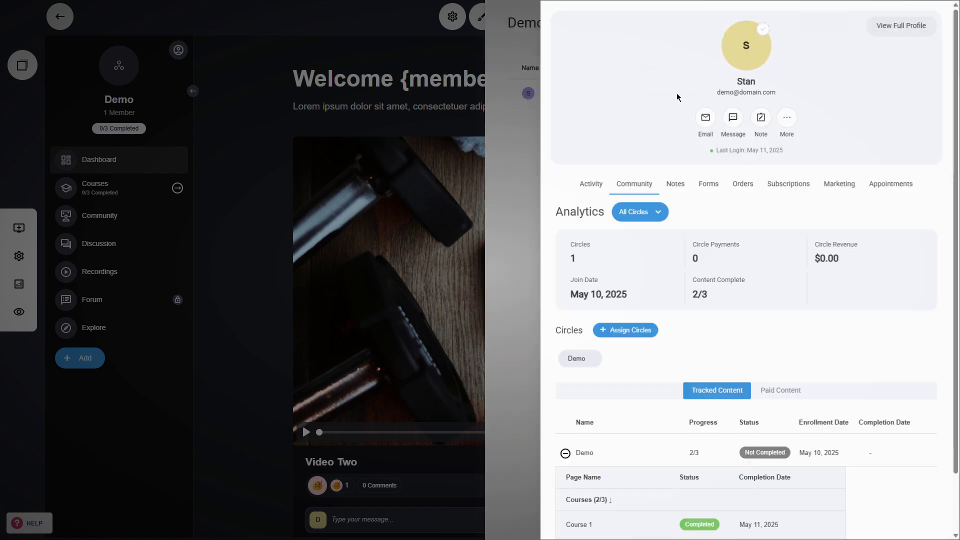
pyautogui.click(788, 121)
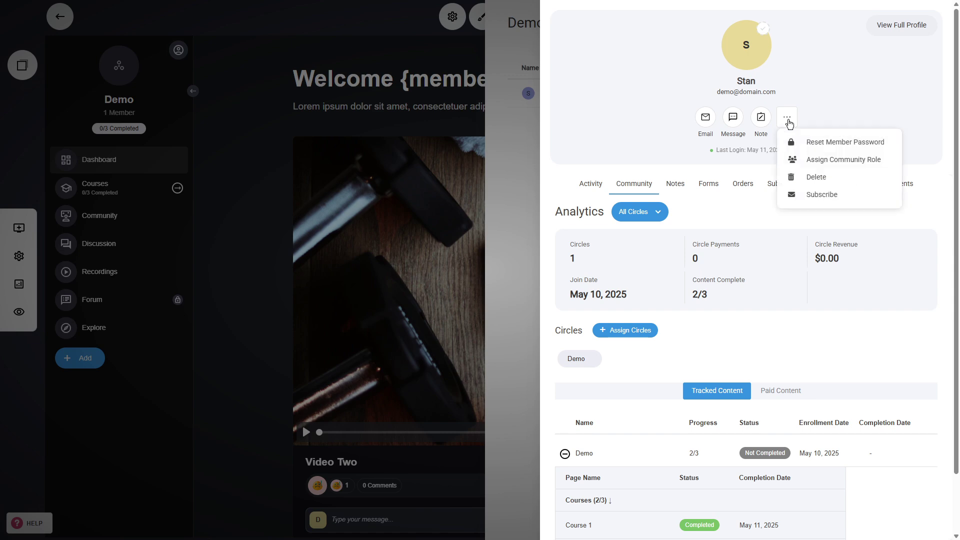
pyautogui.click(822, 160)
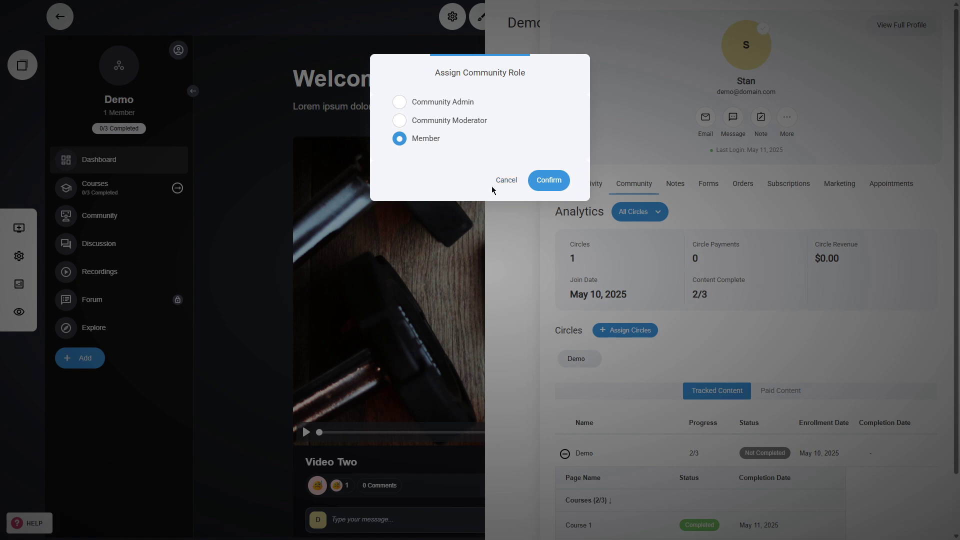
pyautogui.click(504, 182)
pyautogui.scroll(-2, 694, 255)
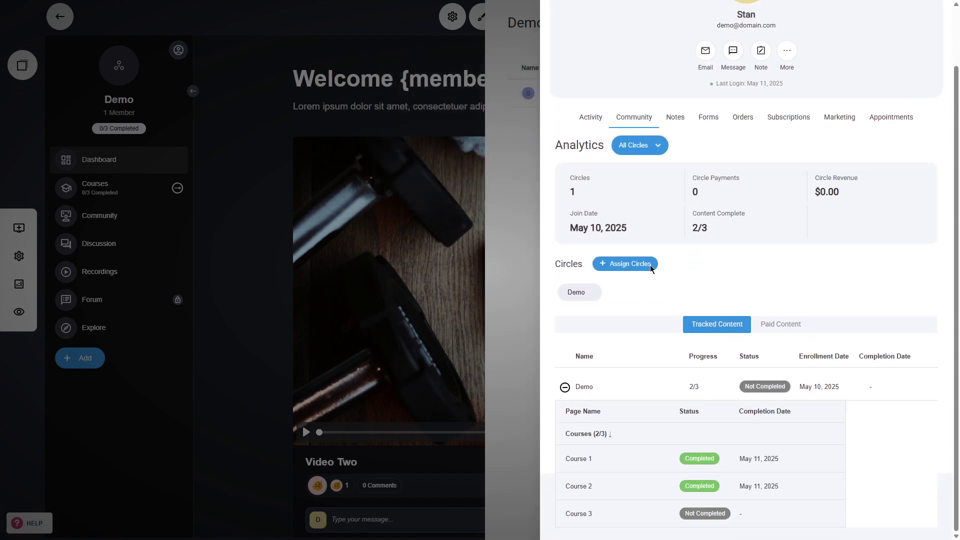
pyautogui.click(628, 259)
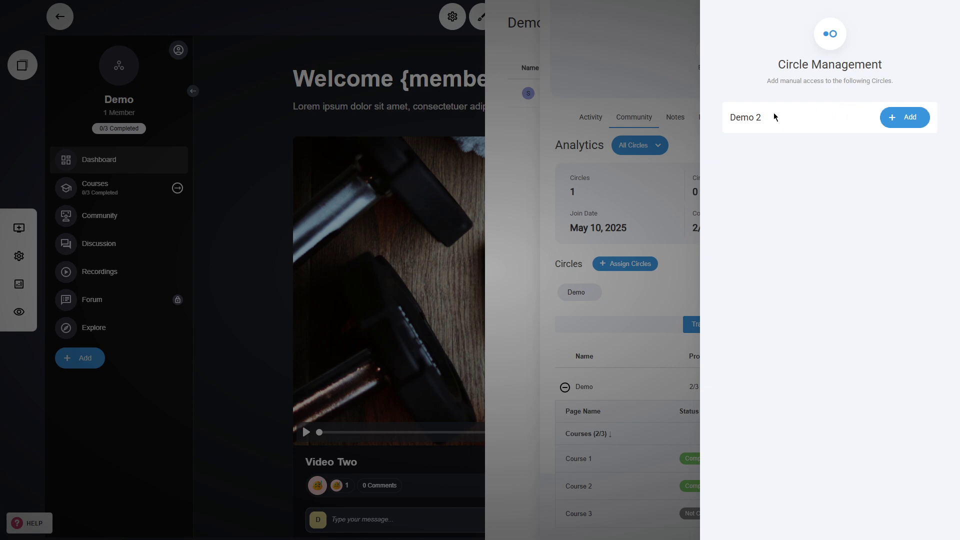
pyautogui.click(601, 240)
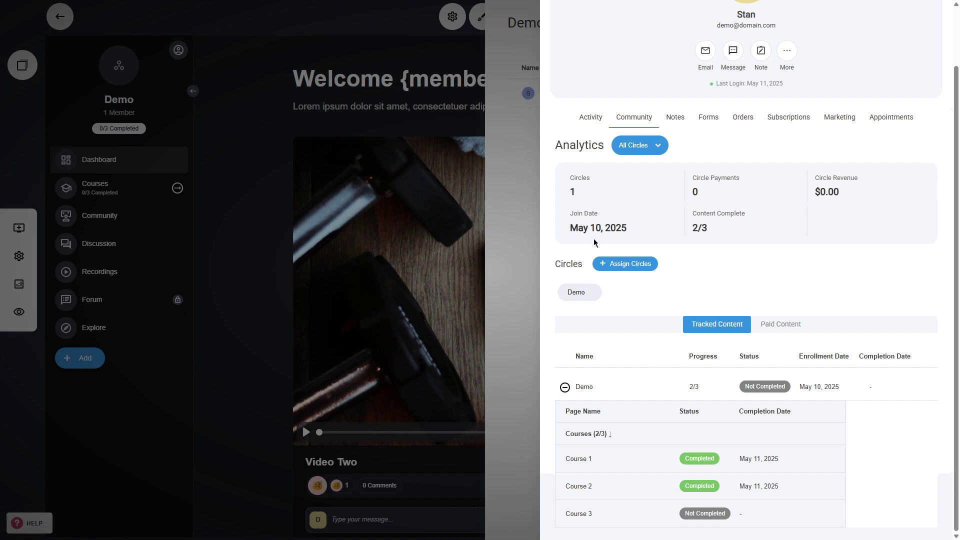
pyautogui.scroll(2, 748, 266)
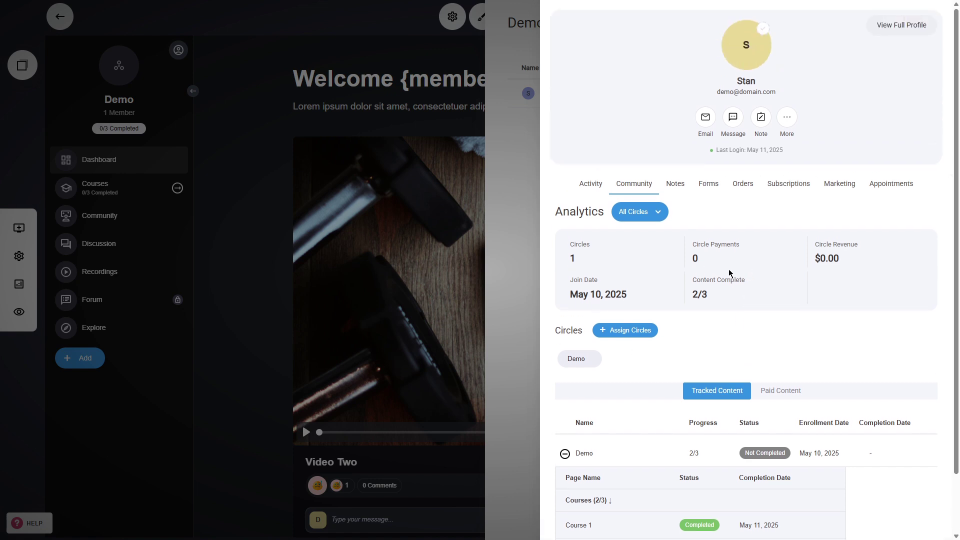
pyautogui.click(523, 237)
pyautogui.click(296, 173)
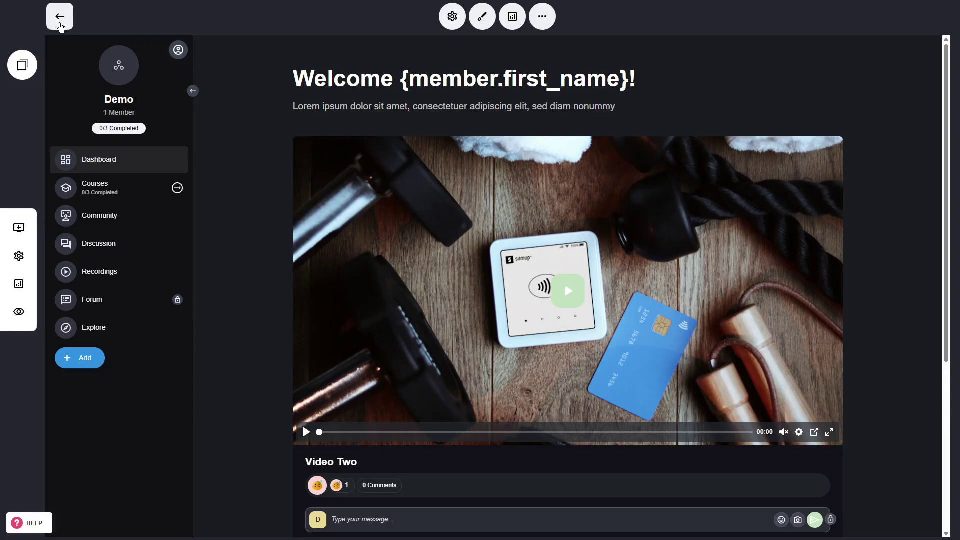
# Leave the editor for the Circles Dashboard and open the member's record in Contacts
pyautogui.click(60, 16)
pyautogui.click(56, 135)
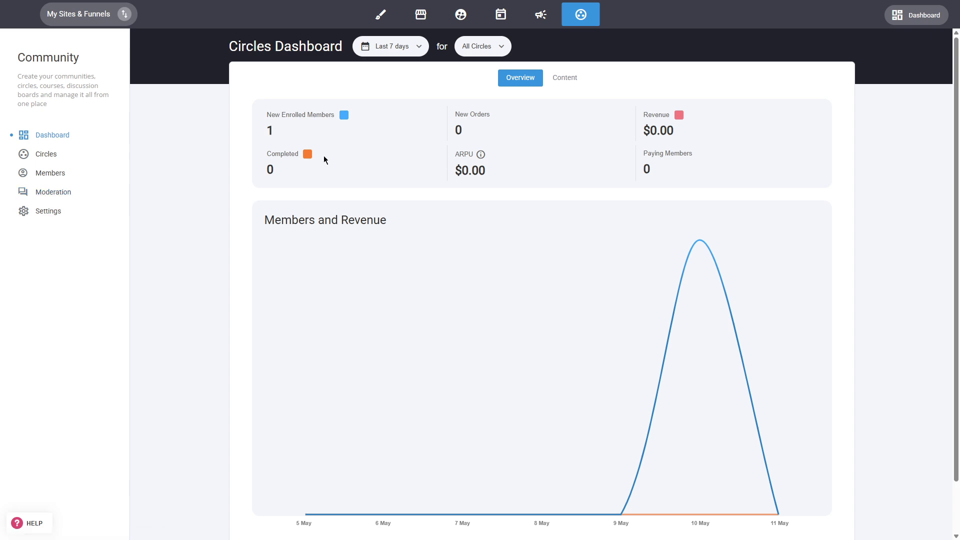
pyautogui.click(467, 22)
pyautogui.click(361, 213)
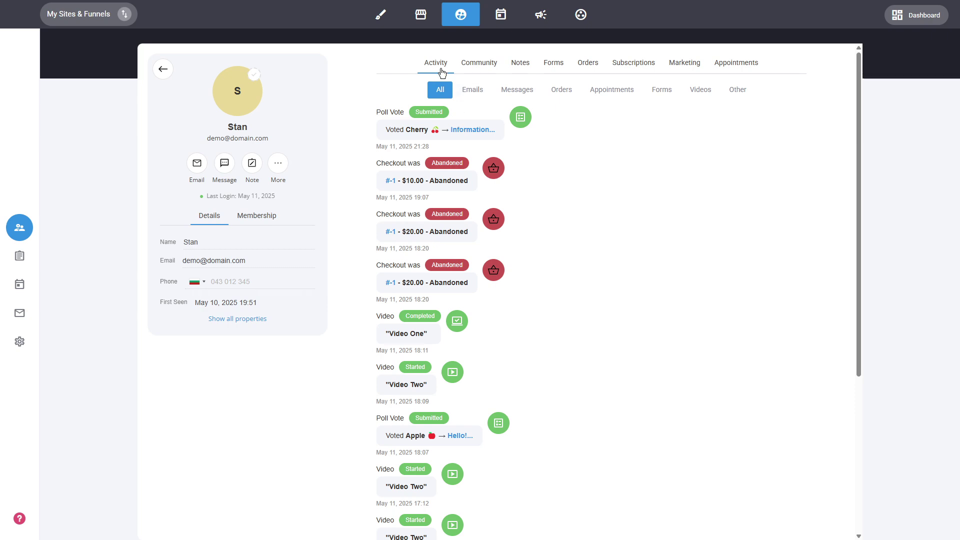
# Highlight the Cherry poll vote, $10.00 abandoned checkout and Video One's Completed status in the activity feed
pyautogui.moveTo(405, 132); pyautogui.dragTo(429, 132)
pyautogui.click(397, 132)
pyautogui.moveTo(404, 182); pyautogui.dragTo(468, 182)
pyautogui.click(478, 202)
pyautogui.moveTo(391, 332); pyautogui.dragTo(441, 320)
pyautogui.click(441, 344)
pyautogui.click(440, 319)
# Open draft automation 1 under Marketing > Automations, browse trigger choices, then close trigger settings
pyautogui.click(558, 25)
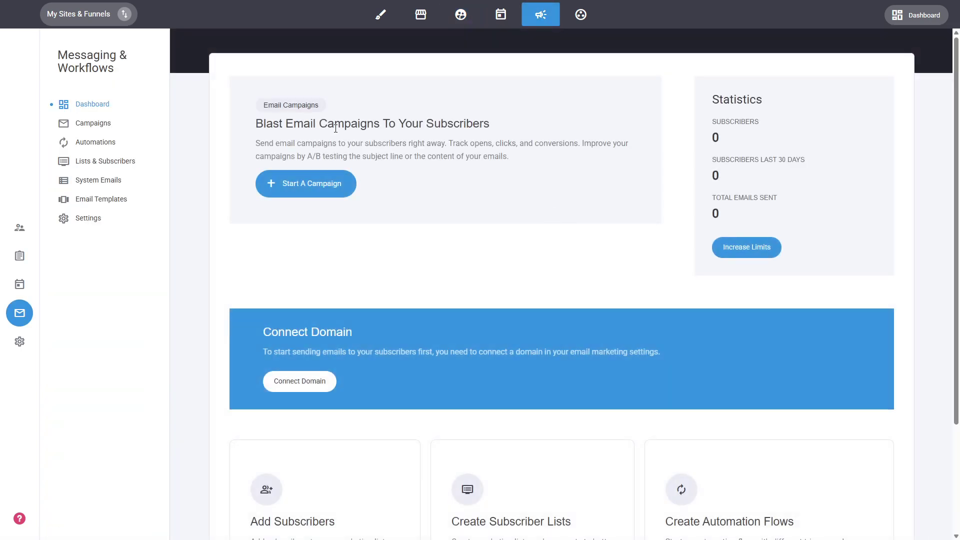
pyautogui.click(85, 135)
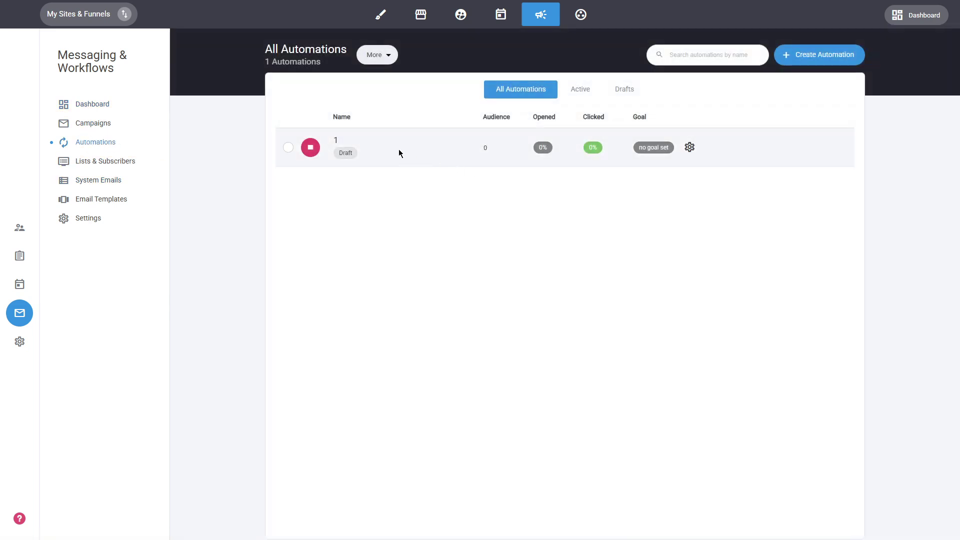
pyautogui.click(398, 152)
pyautogui.click(541, 101)
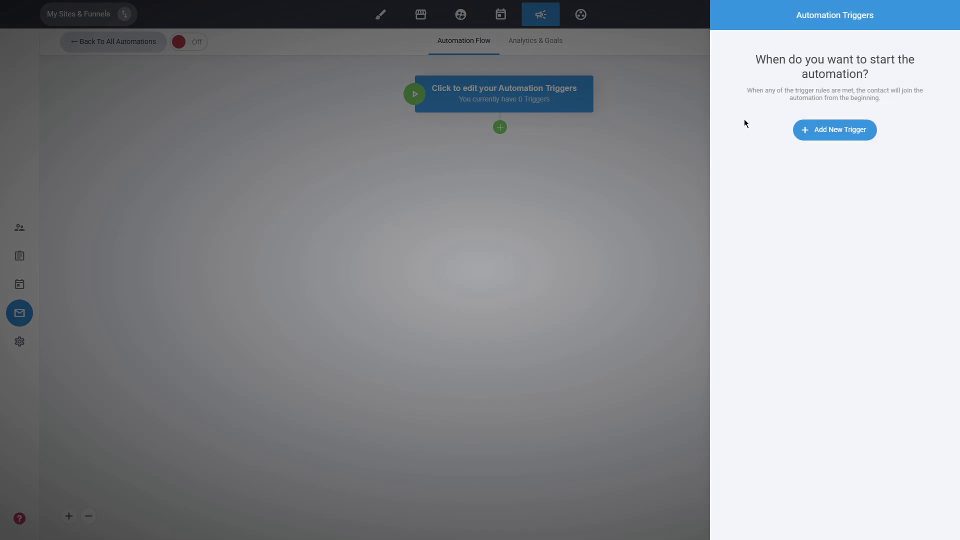
pyautogui.click(834, 130)
pyautogui.scroll(-3, 839, 269)
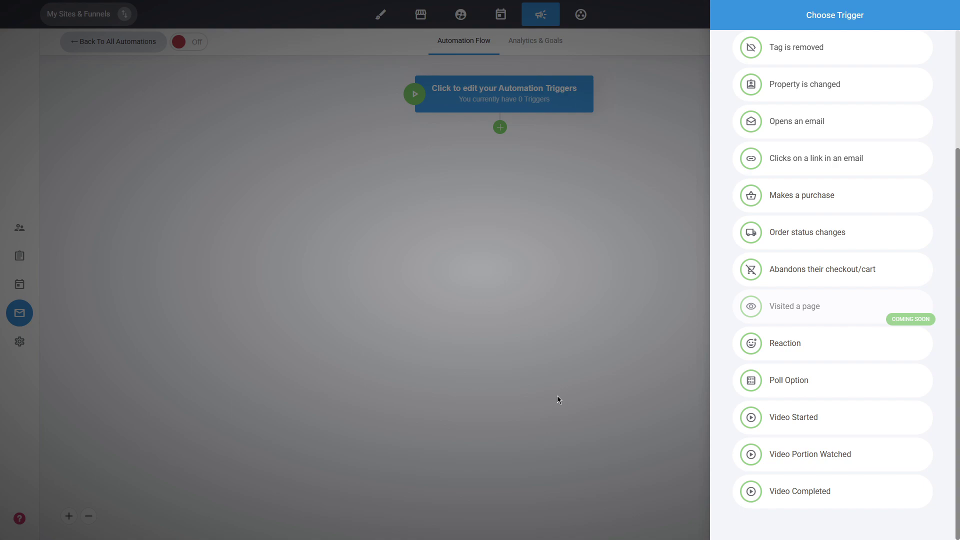
pyautogui.click(483, 303)
pyautogui.click(541, 205)
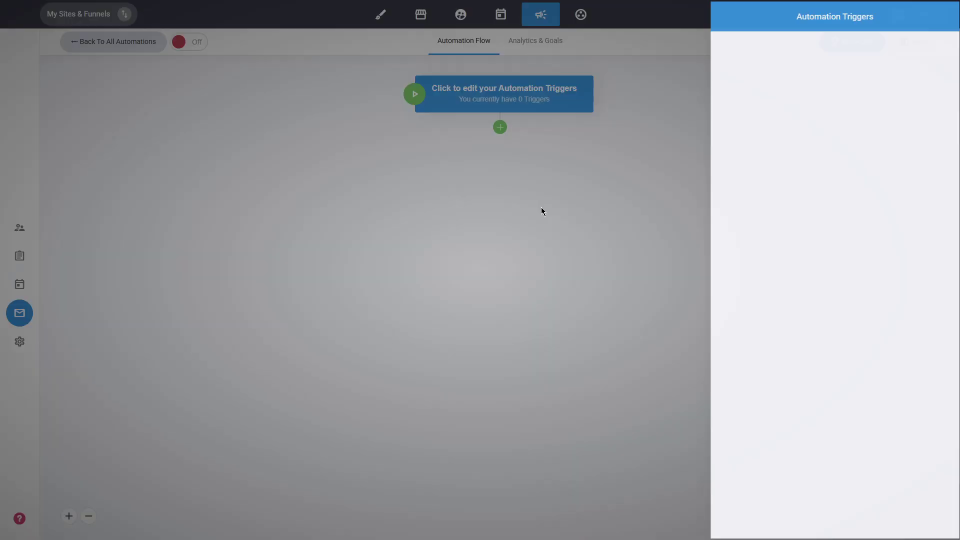
# Go to Community > Circles, open the Demo circle, and start a preview of its dashboard
pyautogui.click(580, 15)
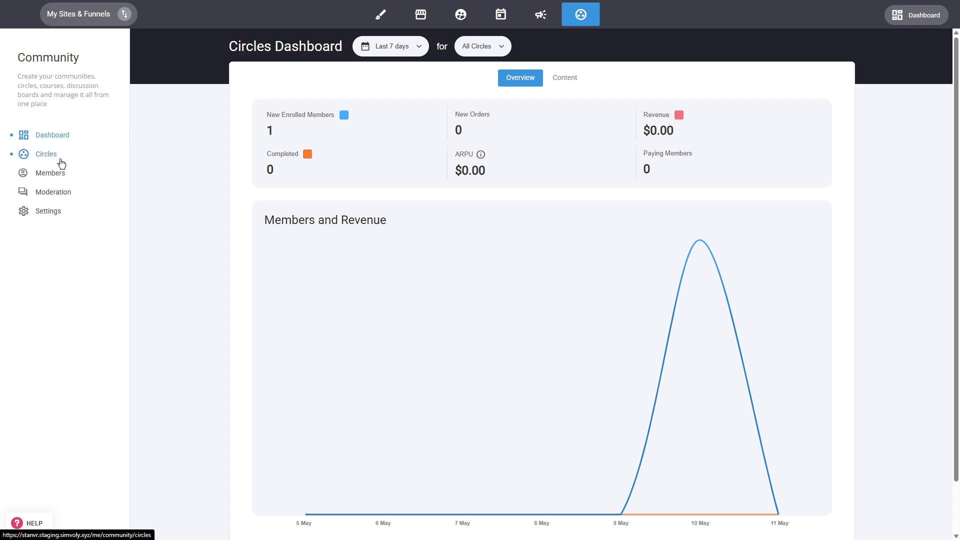
pyautogui.click(51, 158)
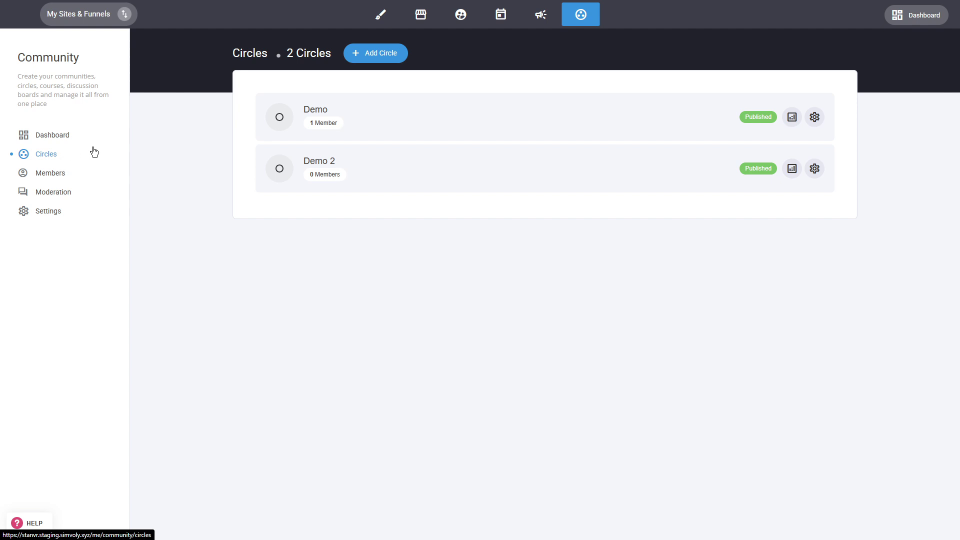
pyautogui.click(317, 109)
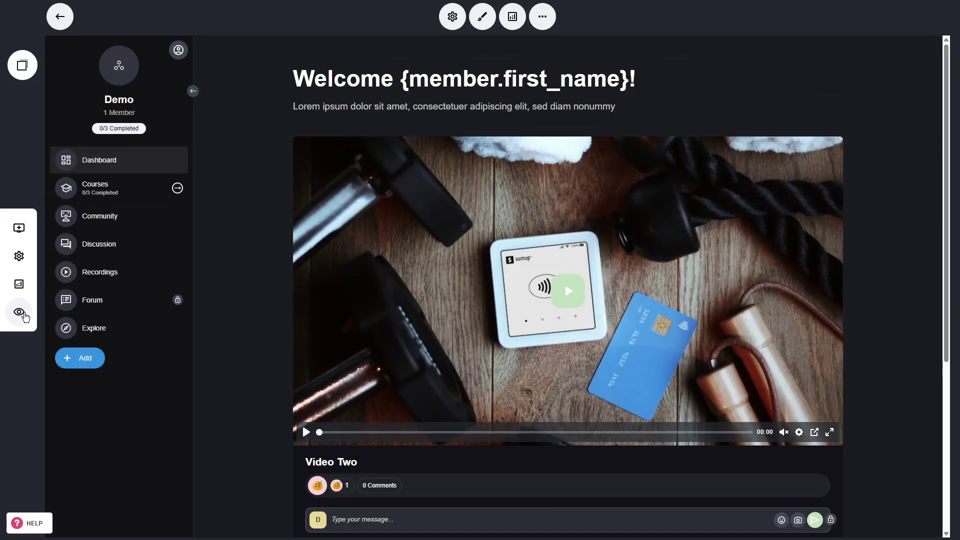
pyautogui.click(20, 313)
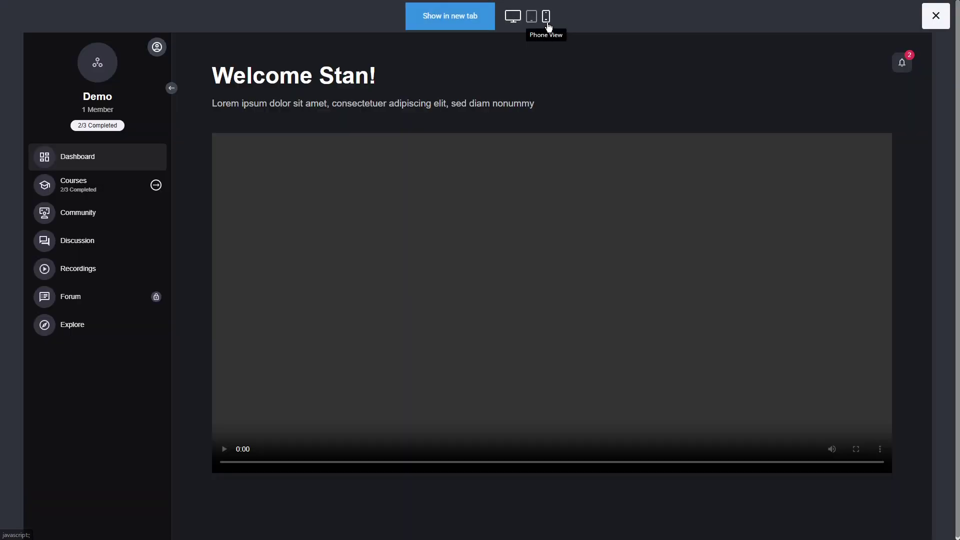
# At phone width, explore the navigation menu, Course 2 lesson and the member profile panel
pyautogui.click(547, 17)
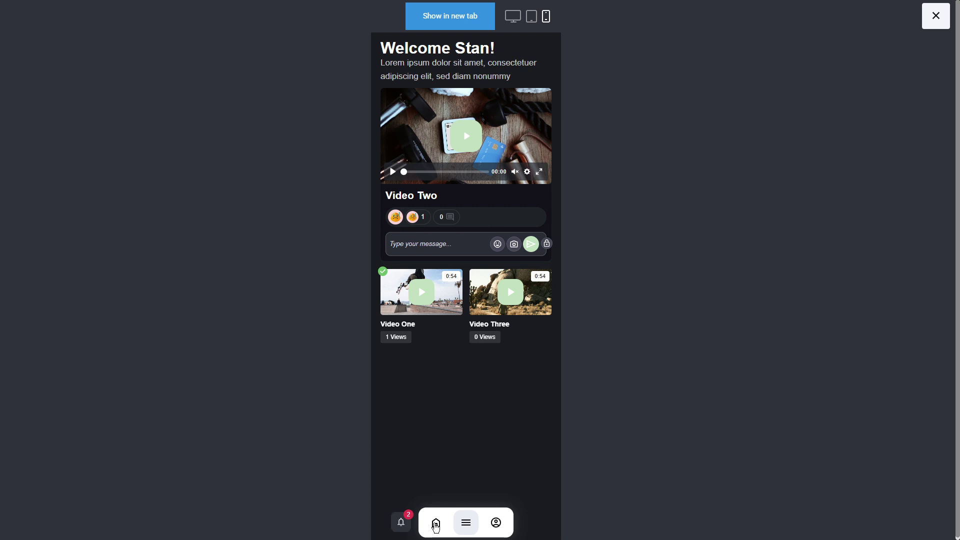
pyautogui.click(466, 523)
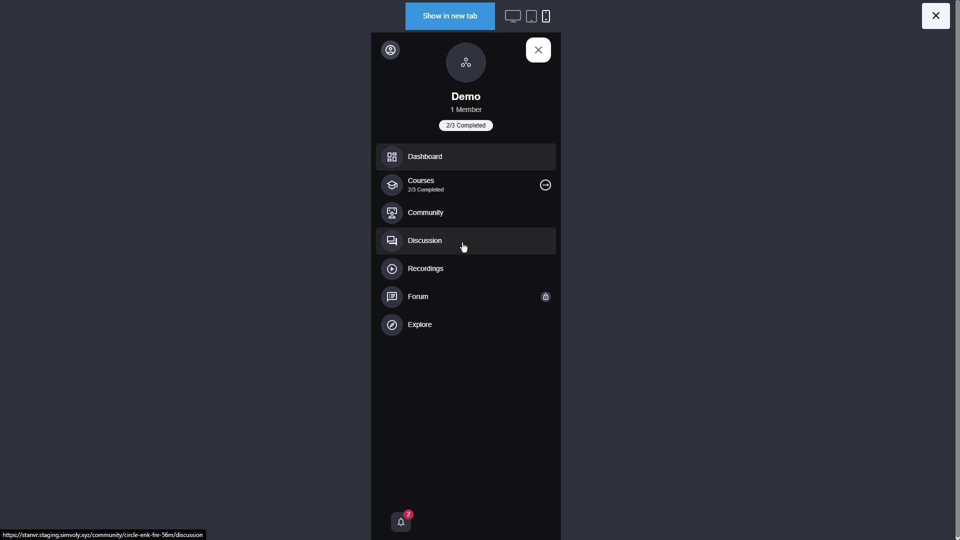
pyautogui.click(546, 186)
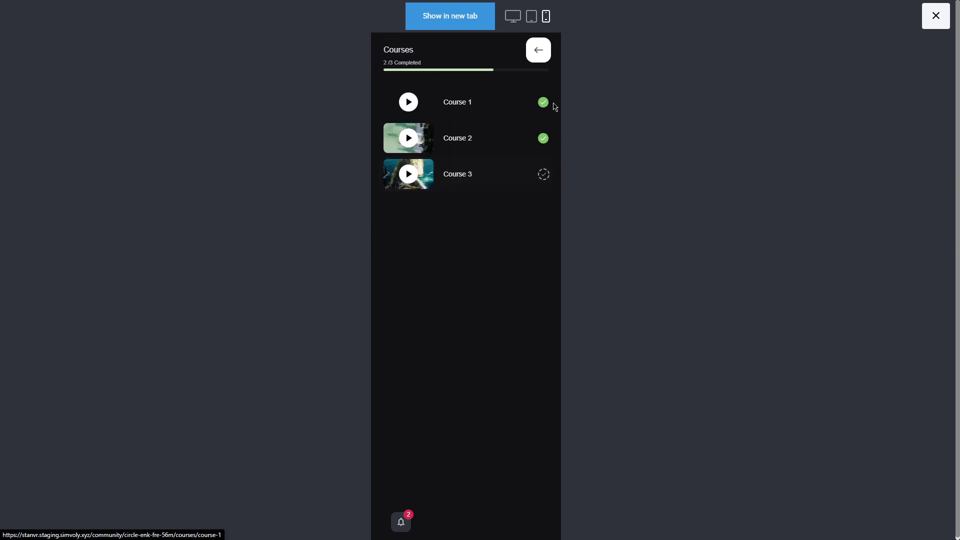
pyautogui.click(483, 145)
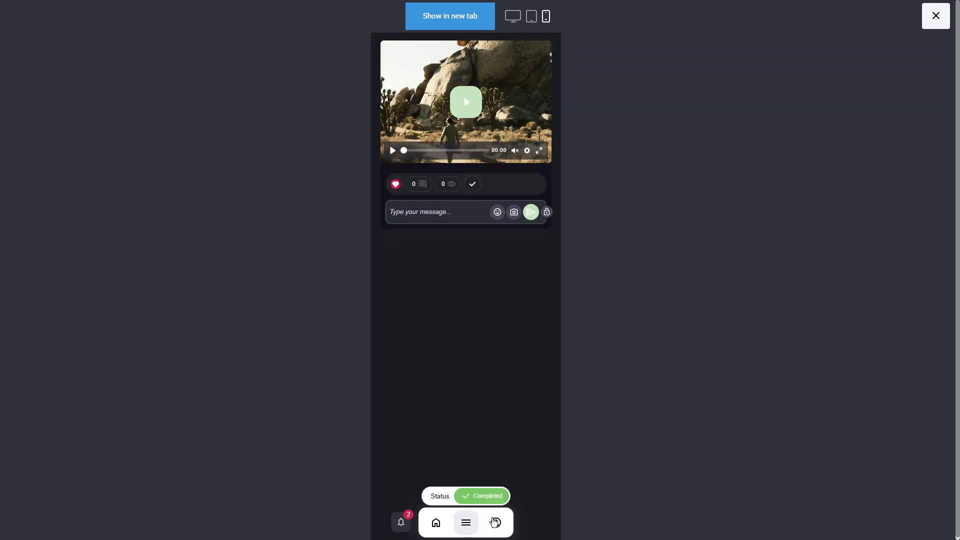
pyautogui.click(494, 522)
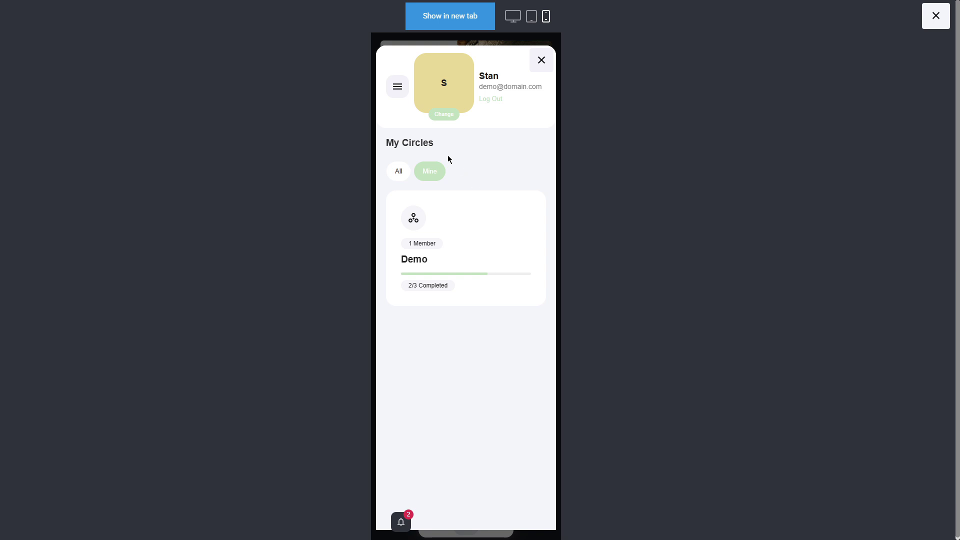
pyautogui.click(396, 88)
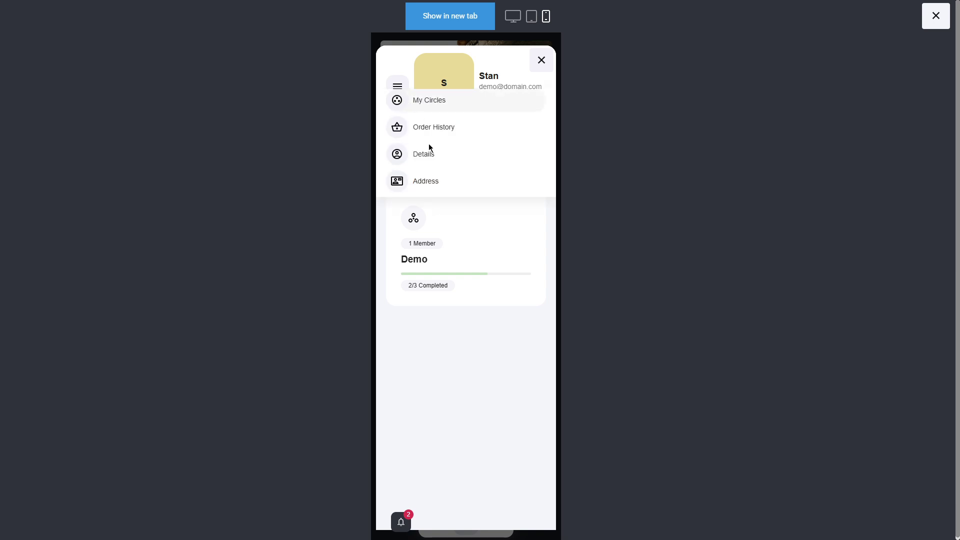
pyautogui.click(540, 60)
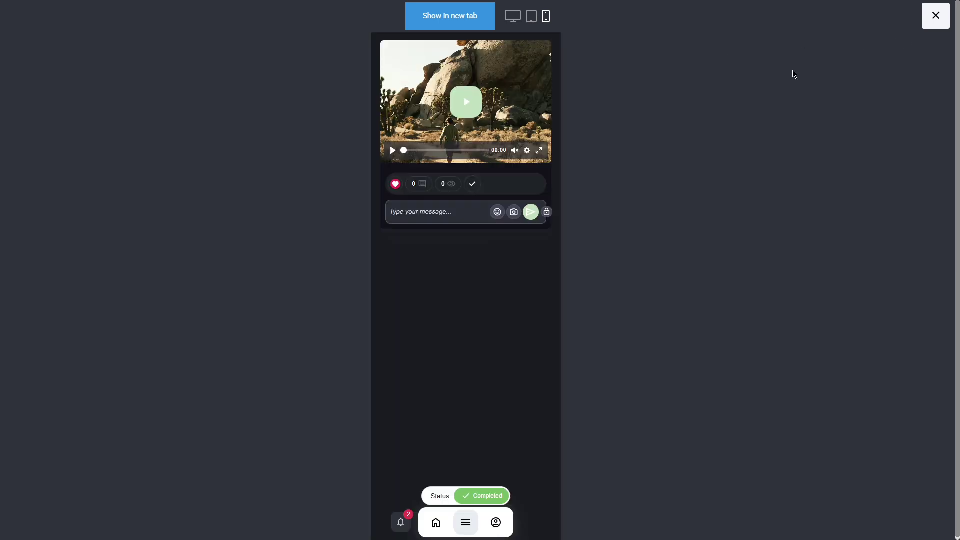
# Switch back to desktop width, open Community, and show the post author's profile
pyautogui.click(512, 19)
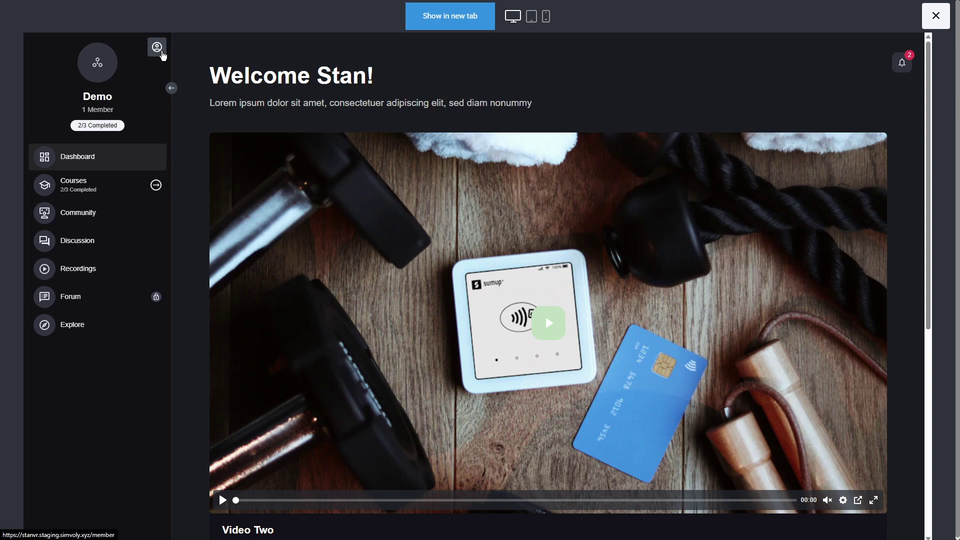
pyautogui.scroll(-5, 250, 291)
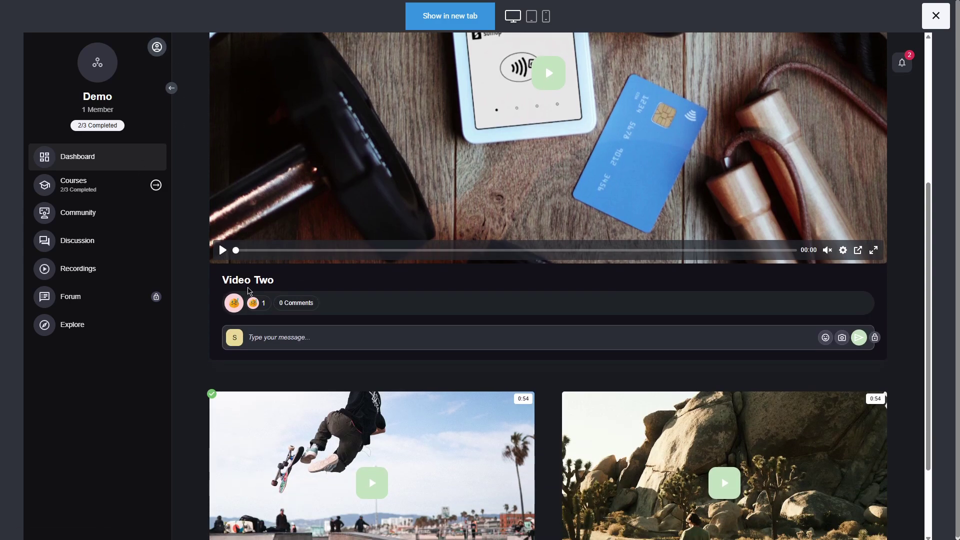
pyautogui.scroll(-2, 249, 291)
pyautogui.click(95, 214)
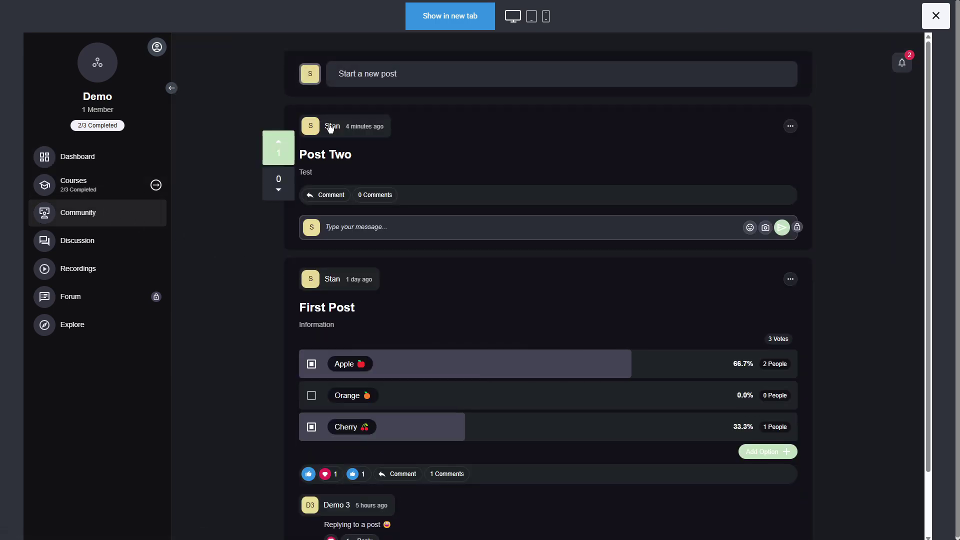
pyautogui.click(330, 127)
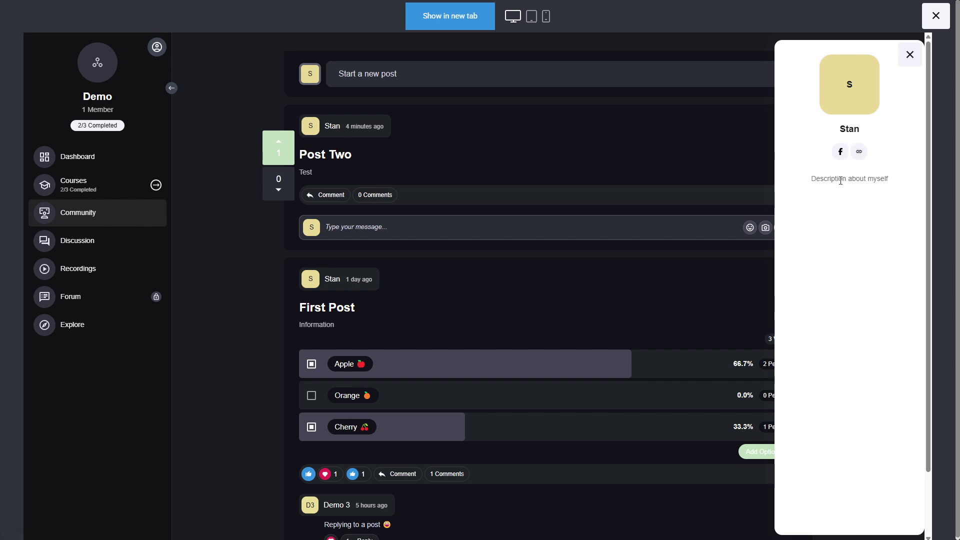
# Review the member's profile Details and Add Social Links dialog, then close the profile window
pyautogui.click(157, 47)
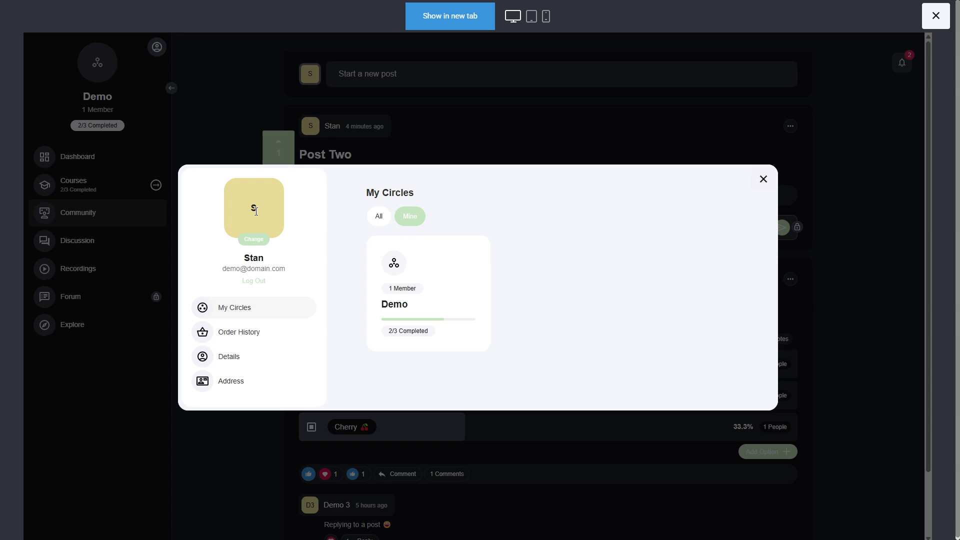
pyautogui.click(246, 363)
pyautogui.moveTo(493, 177); pyautogui.dragTo(352, 180)
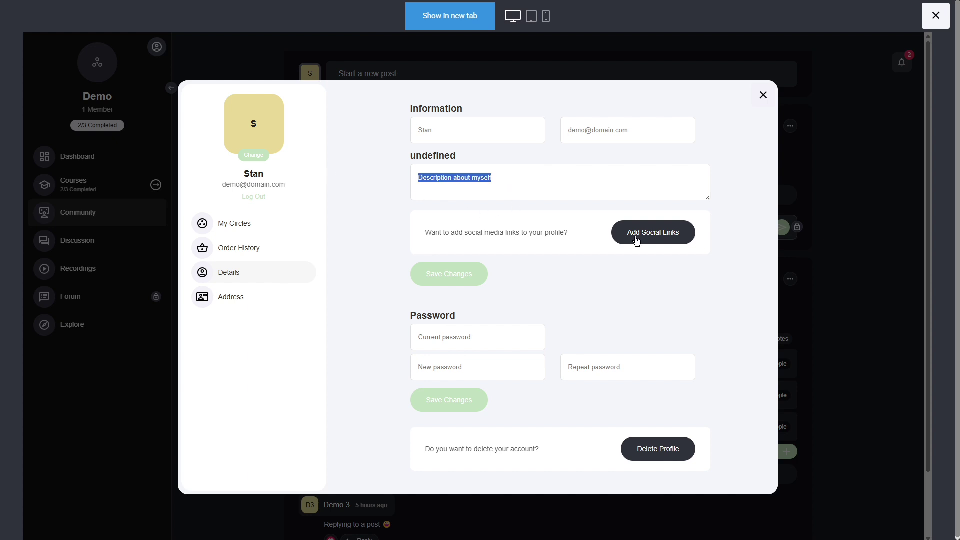
pyautogui.click(652, 240)
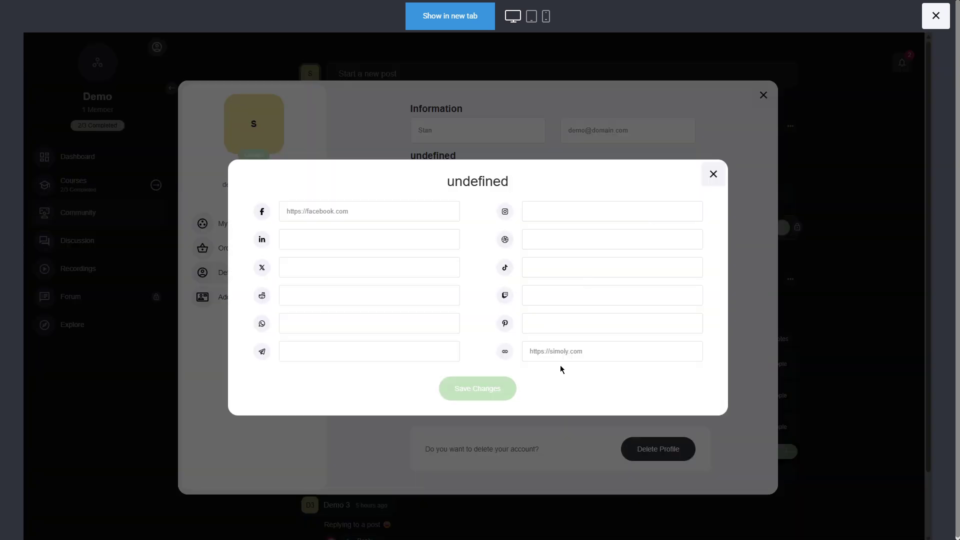
pyautogui.click(718, 175)
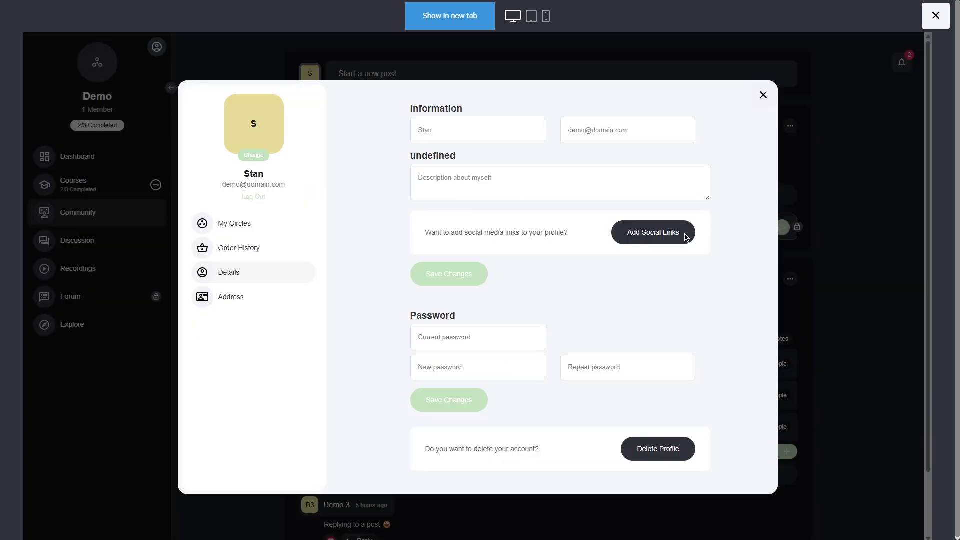
pyautogui.click(761, 95)
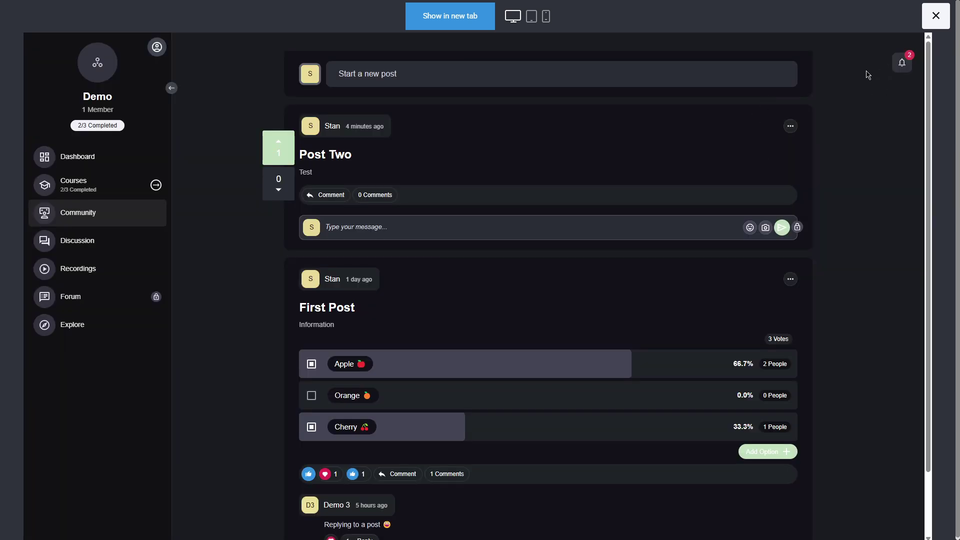
# Reopen the post author's profile panel and dismiss it on the Community feed
pyautogui.click(332, 127)
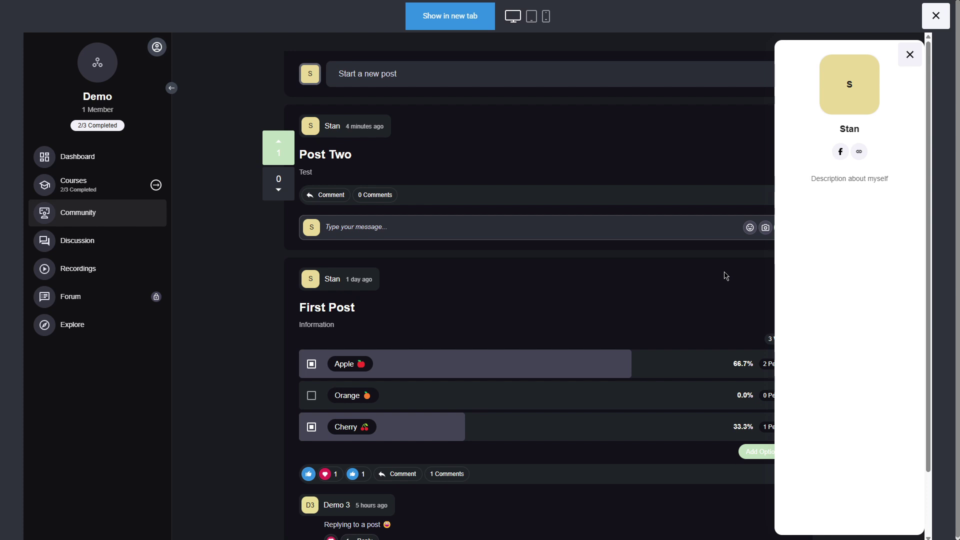
pyautogui.click(682, 299)
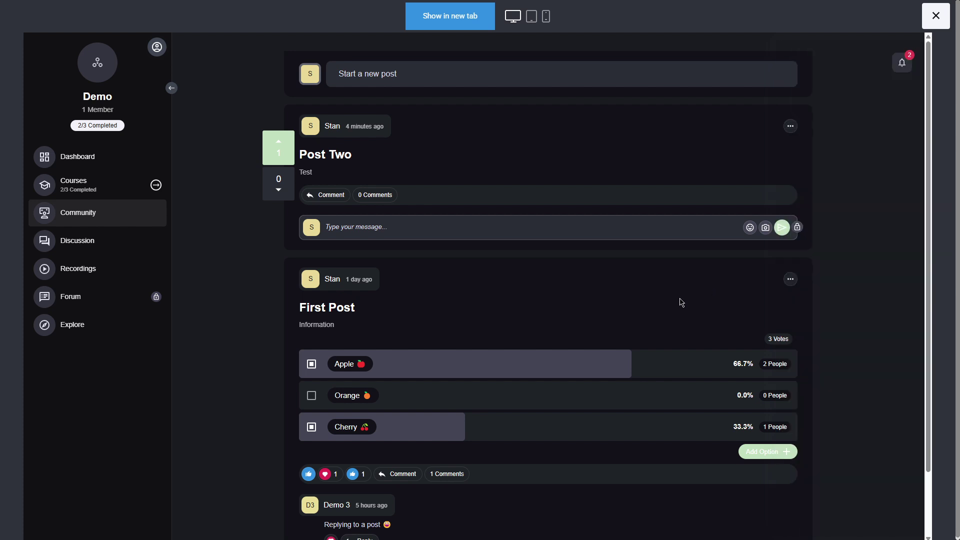
pyautogui.scroll(-2, 712, 291)
pyautogui.scroll(2, 769, 281)
# Exit the preview and drop a Video widget onto the dashboard page, showing Video Two's settings
pyautogui.click(935, 18)
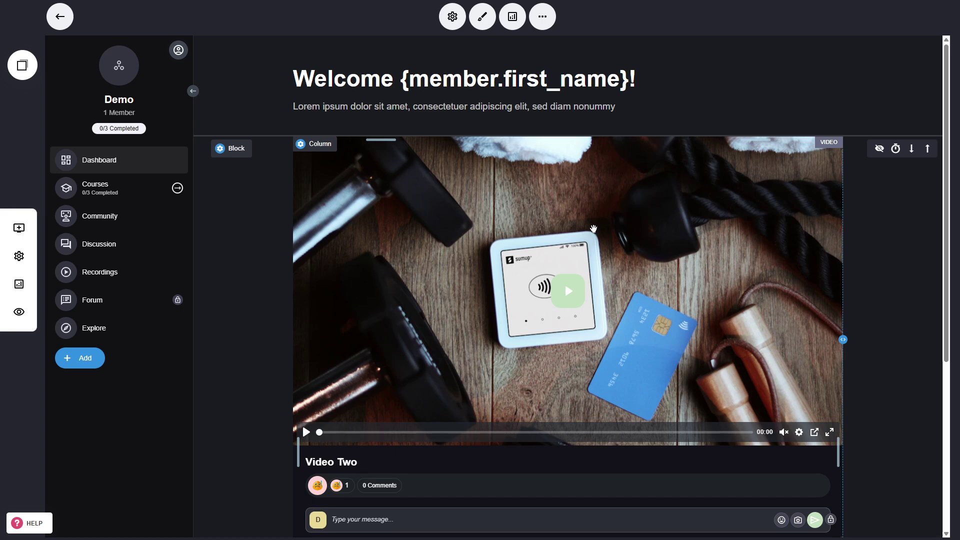
pyautogui.click(19, 228)
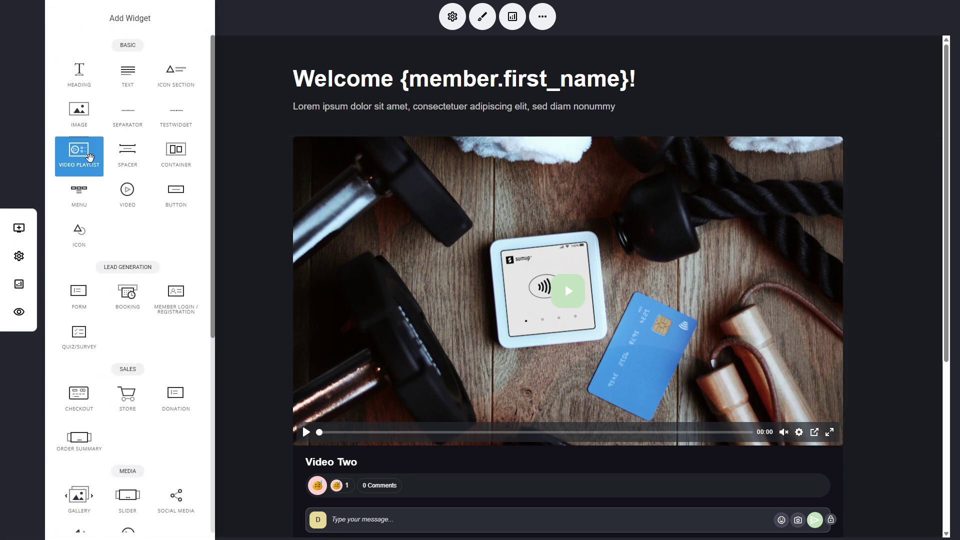
pyautogui.moveTo(127, 189); pyautogui.dragTo(498, 220)
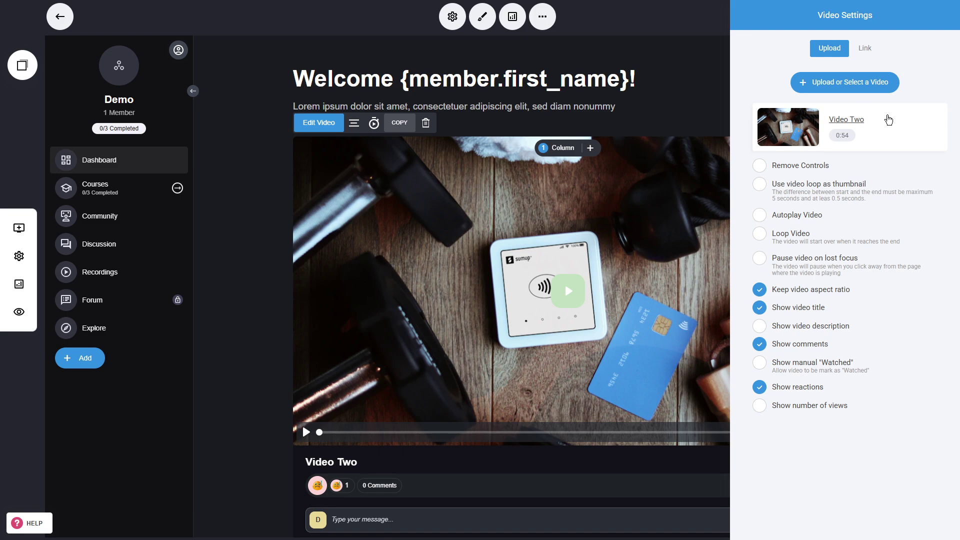
# Open the Template Videos folder in the library and review Video Five's engagement analytics
pyautogui.click(844, 86)
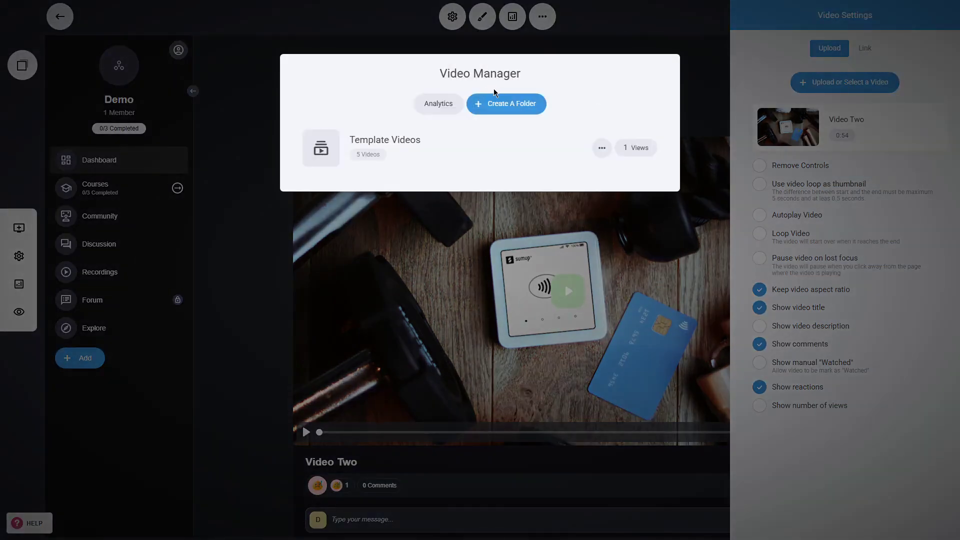
pyautogui.click(504, 144)
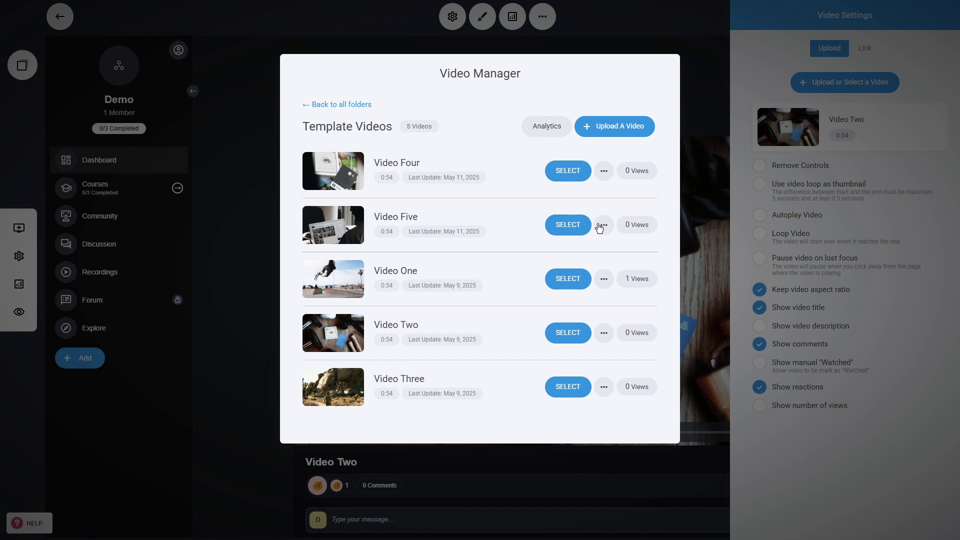
pyautogui.click(603, 226)
pyautogui.click(603, 145)
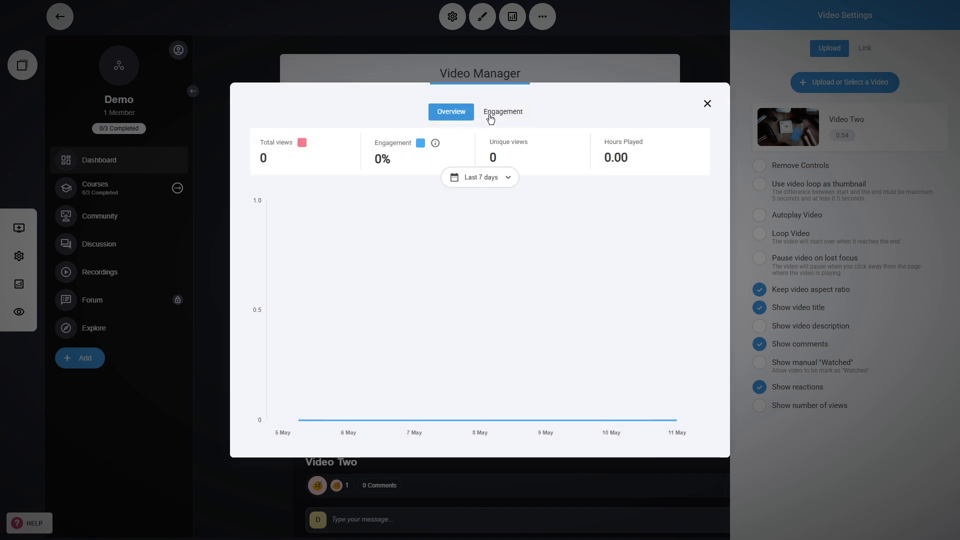
pyautogui.click(490, 115)
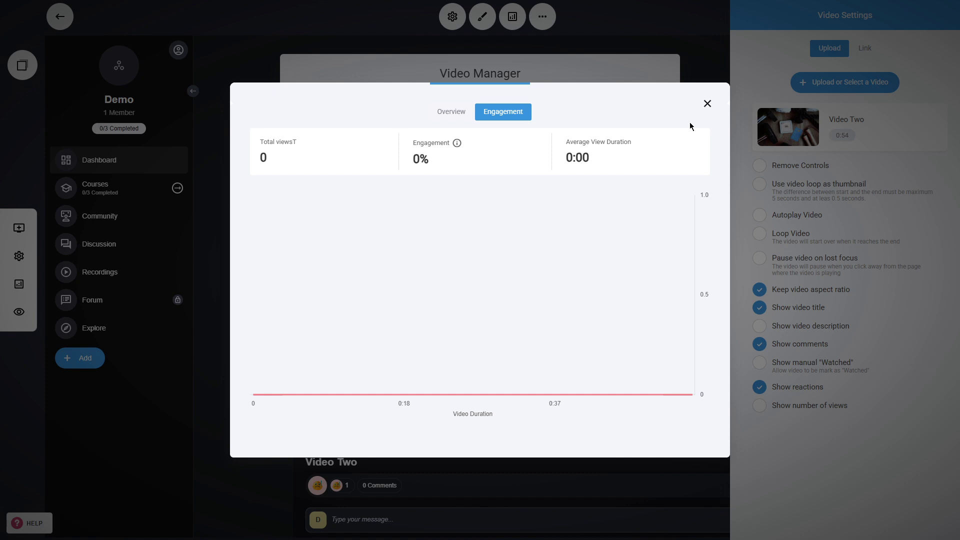
pyautogui.click(706, 103)
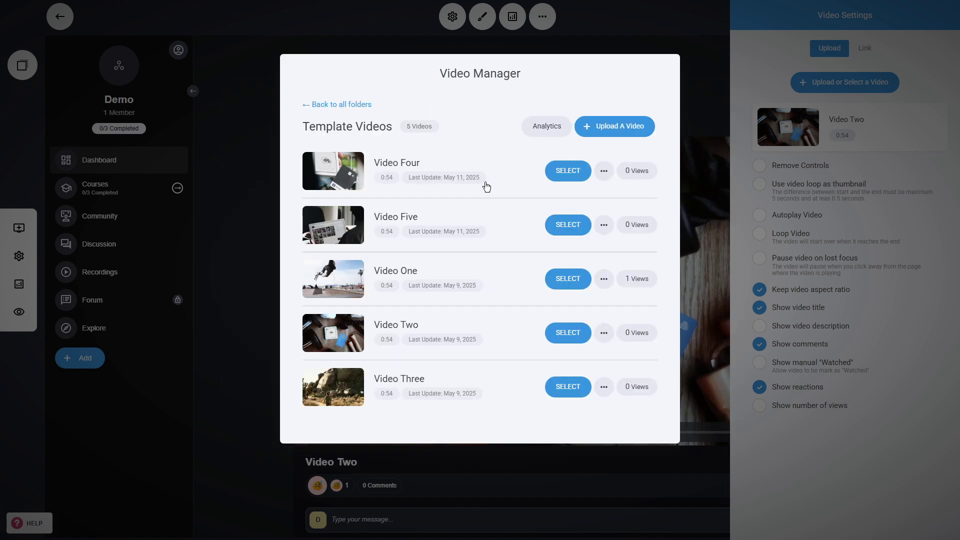
# Review Video One's engagement analytics, then open Video Four's details
pyautogui.click(604, 279)
pyautogui.click(613, 193)
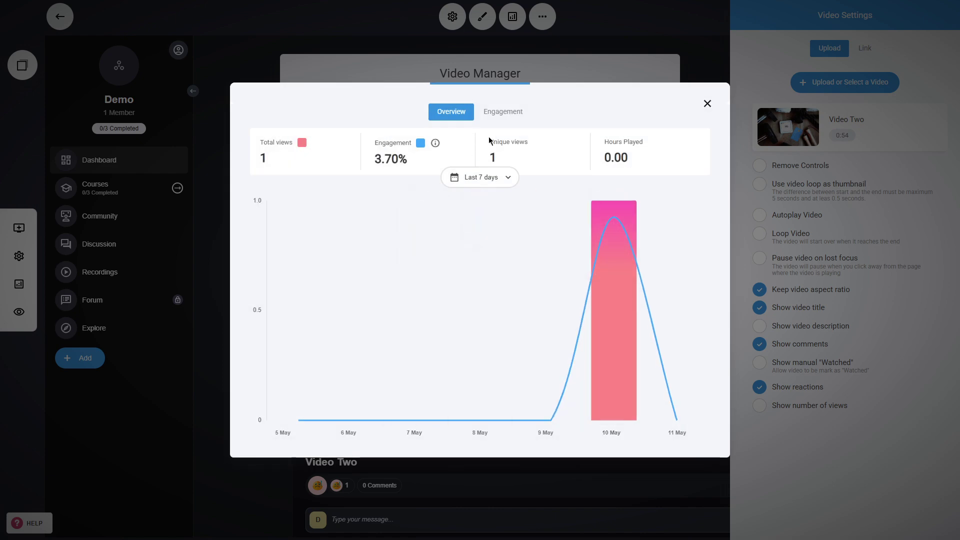
pyautogui.click(503, 112)
pyautogui.moveTo(262, 239)
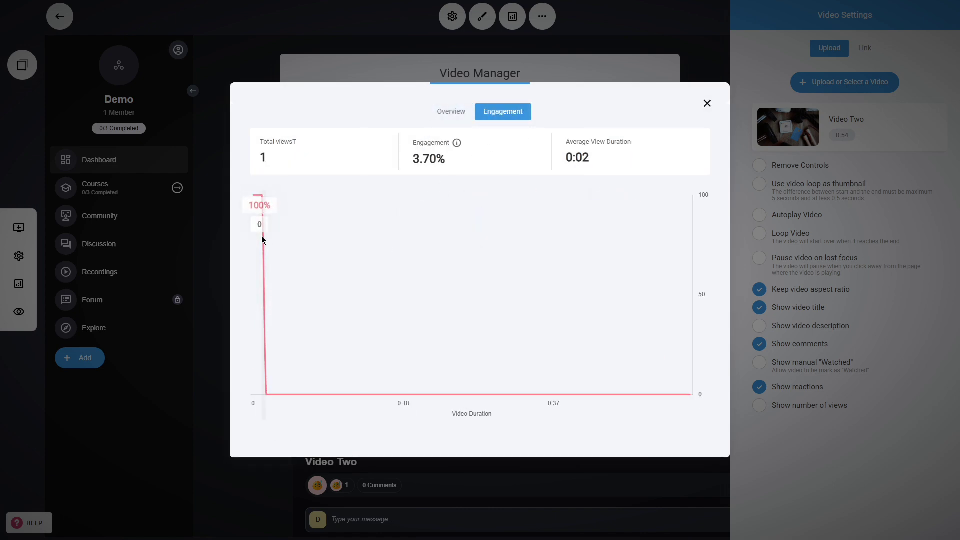
pyautogui.click(707, 103)
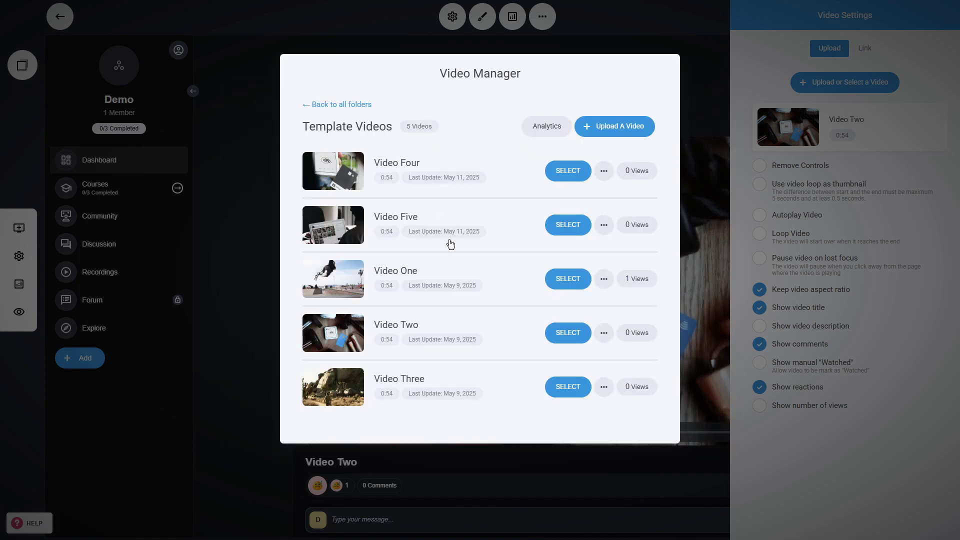
pyautogui.click(397, 167)
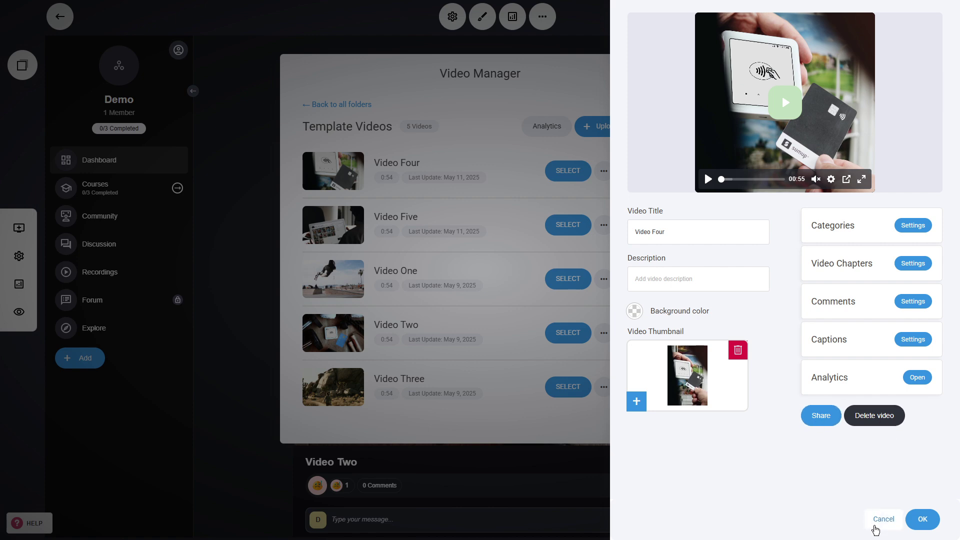
# Use a 00:20.38–00:25.38 loop as Video Two's thumbnail and enable Show manual Watched
pyautogui.click(883, 519)
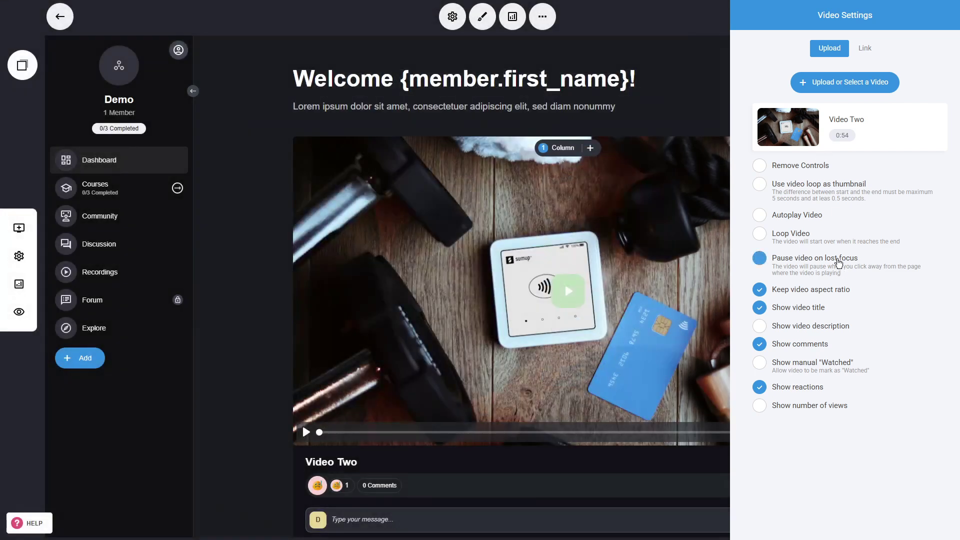
pyautogui.click(828, 195)
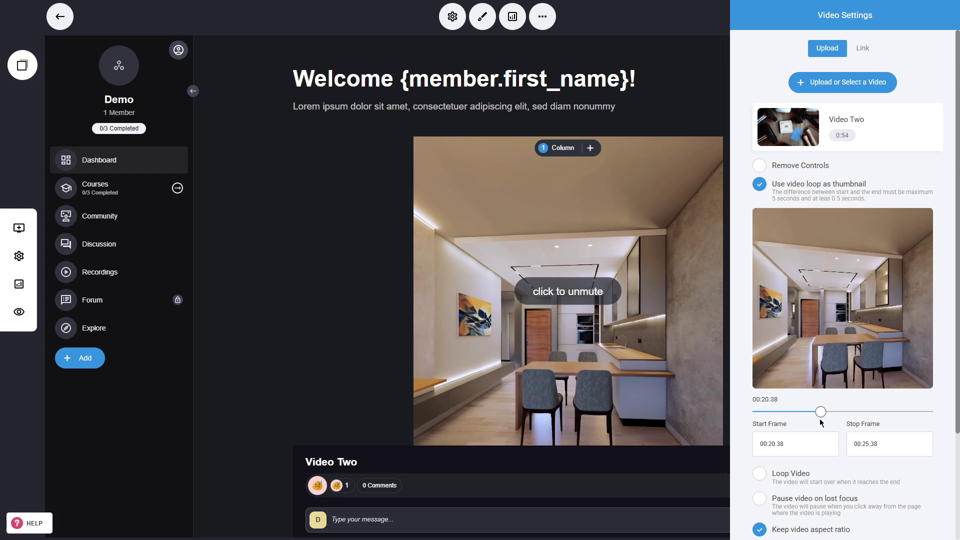
pyautogui.scroll(-3, 850, 400)
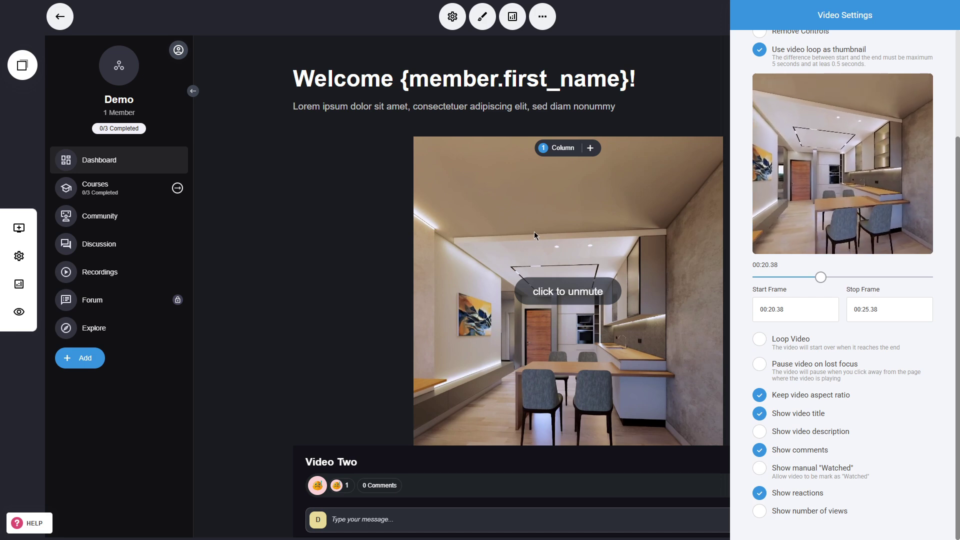
pyautogui.click(820, 470)
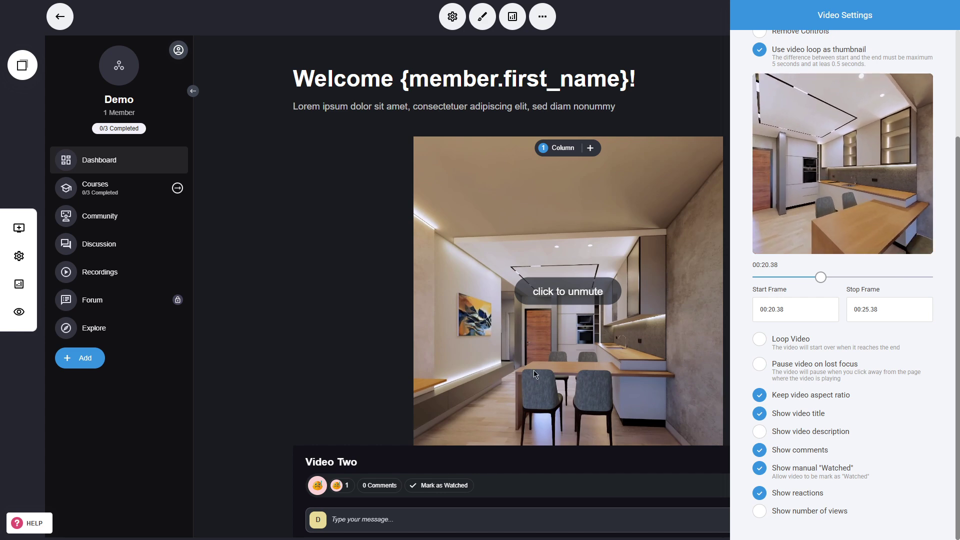
pyautogui.click(547, 368)
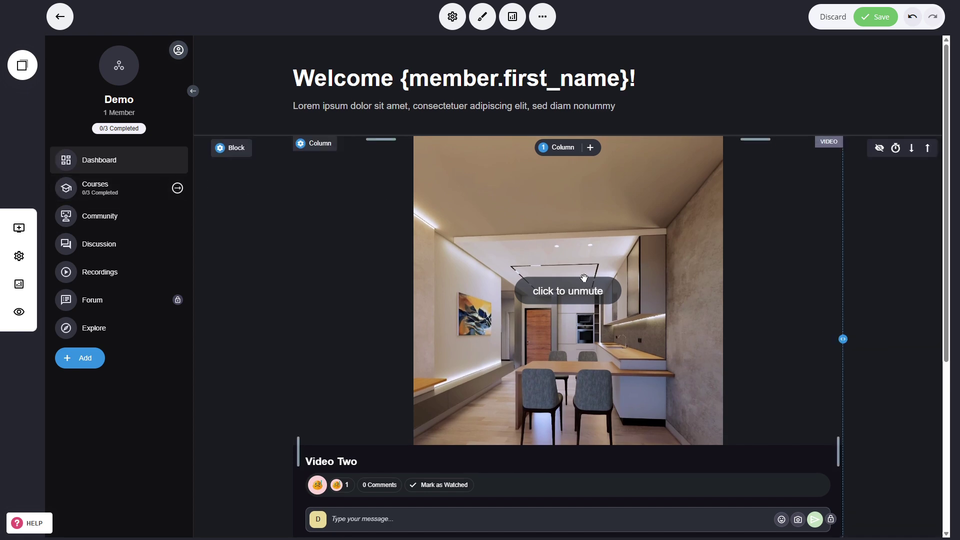
# Switch the video playlist to the large player with sidebar layout
pyautogui.scroll(-5, 597, 271)
pyautogui.click(629, 312)
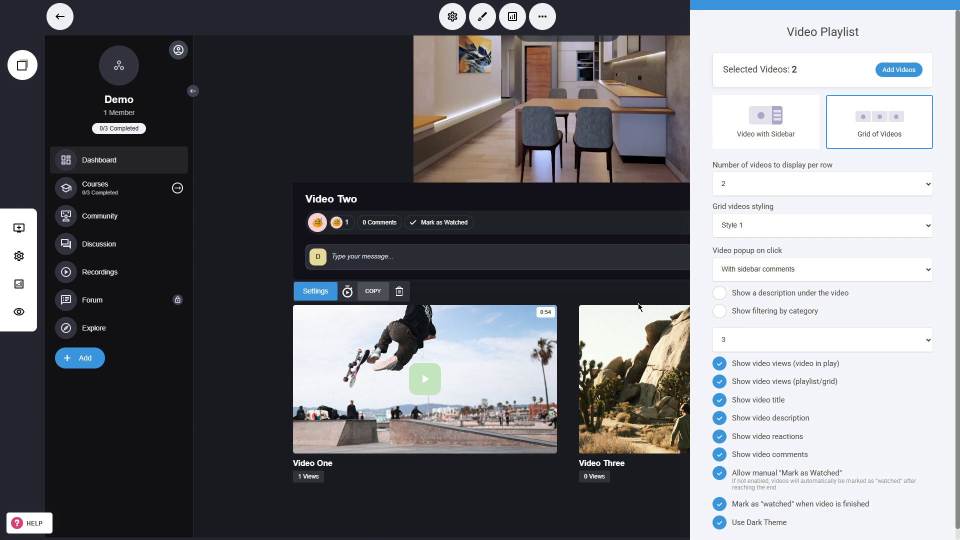
pyautogui.click(774, 129)
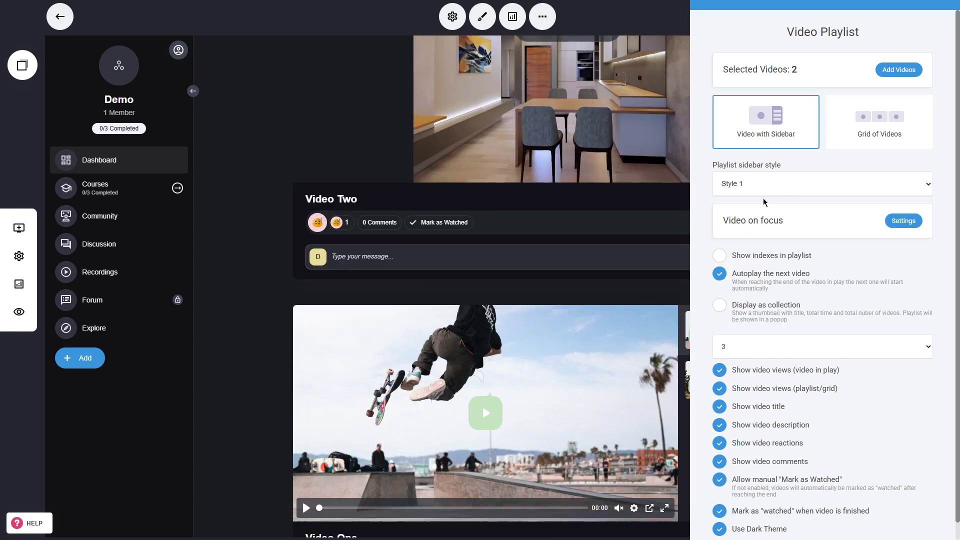
pyautogui.click(647, 386)
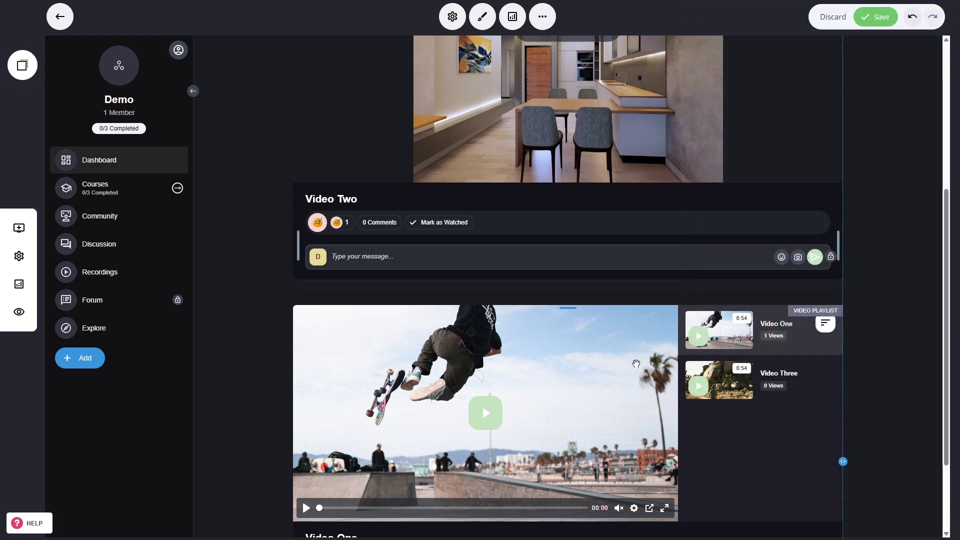
# Add all five Template Videos to the playlist
pyautogui.click(609, 356)
pyautogui.click(906, 75)
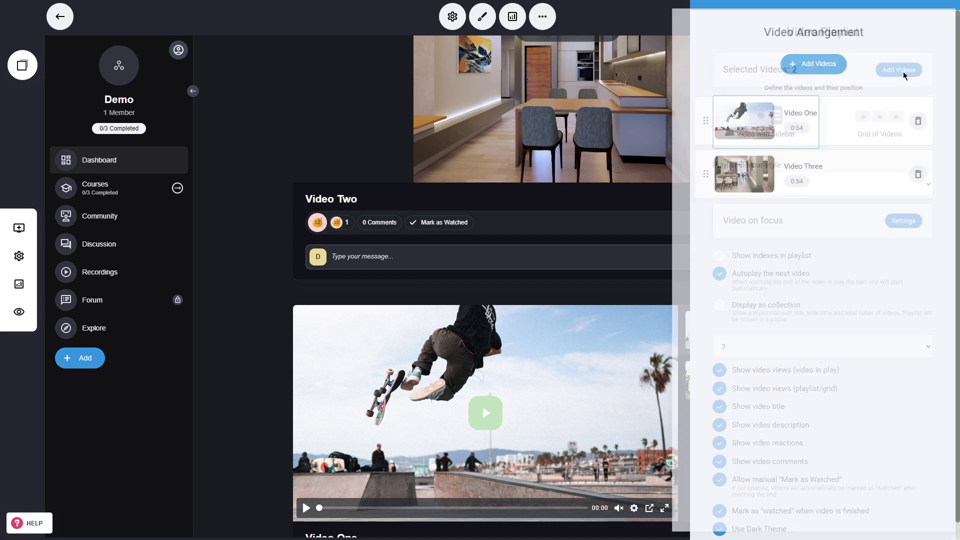
pyautogui.click(833, 60)
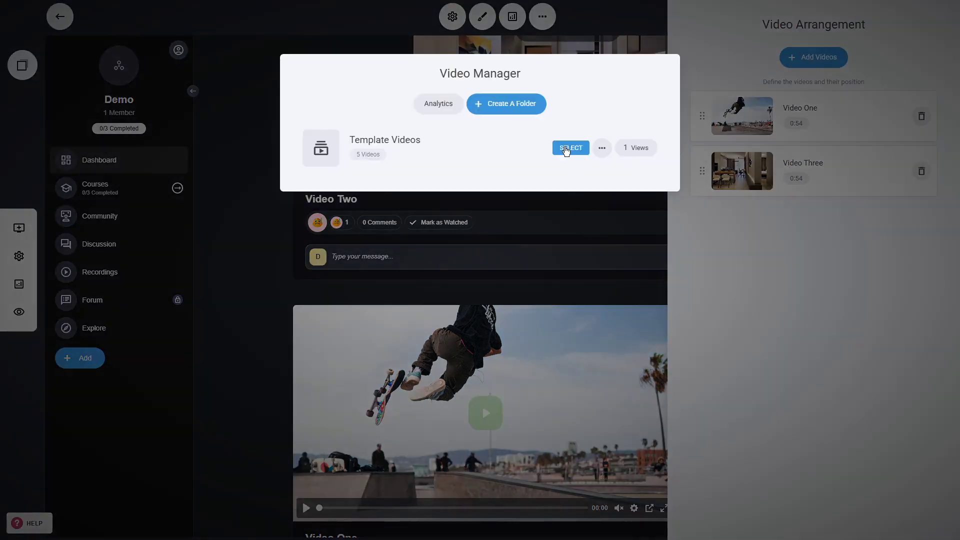
pyautogui.click(565, 148)
pyautogui.click(617, 345)
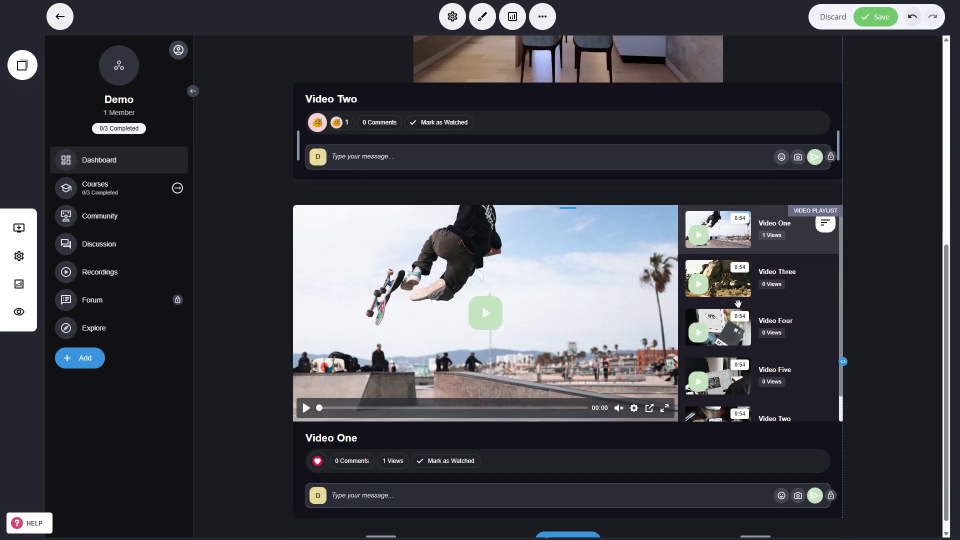
# Lay the playlist out as a Grid of Videos and save the page
pyautogui.click(600, 269)
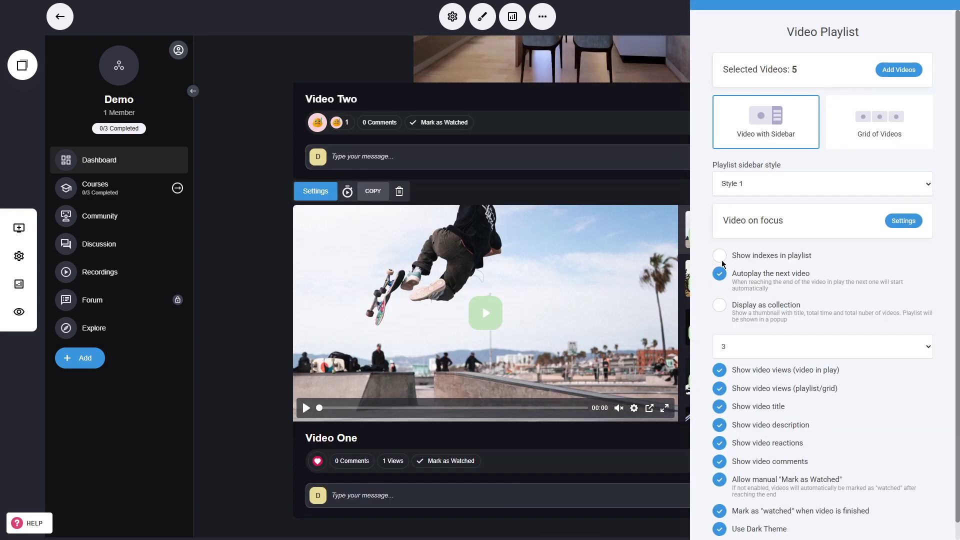
pyautogui.click(850, 303)
pyautogui.click(857, 118)
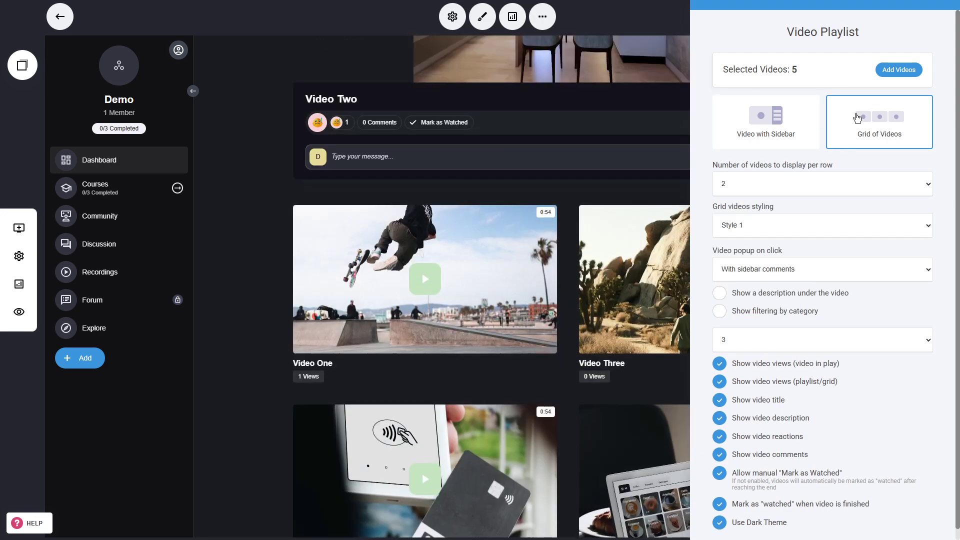
pyautogui.click(531, 260)
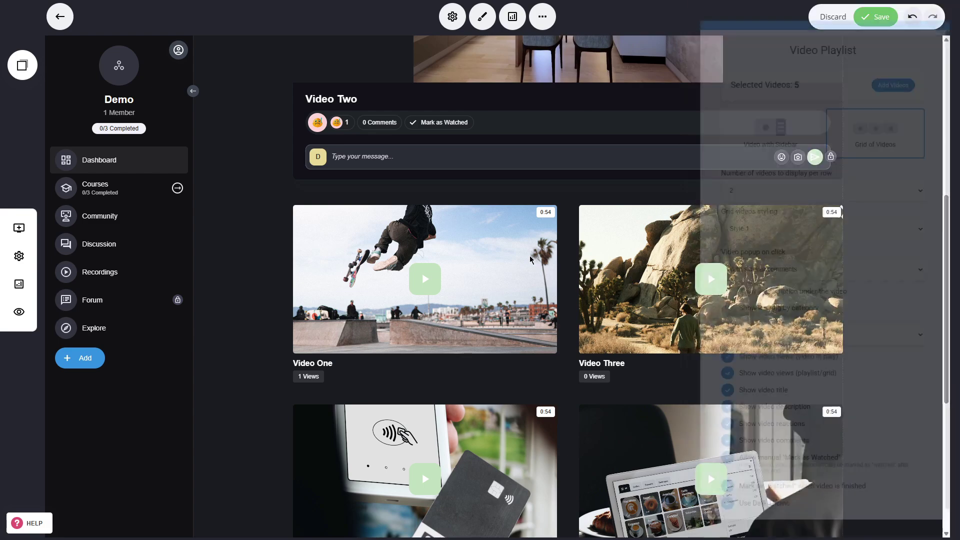
pyautogui.hotkey('ctrl', 's')
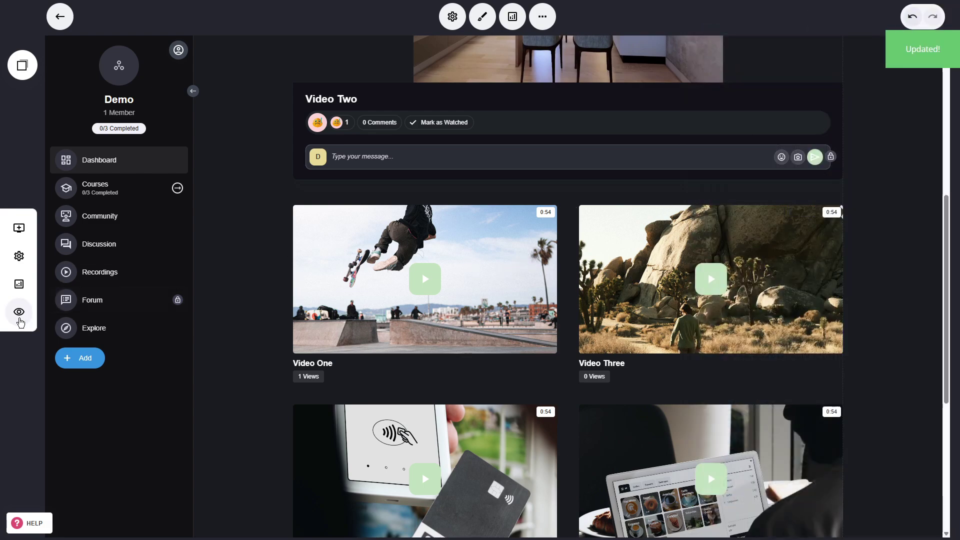
# Preview the dashboard as a member, play Video One from the grid, then close it
pyautogui.click(19, 311)
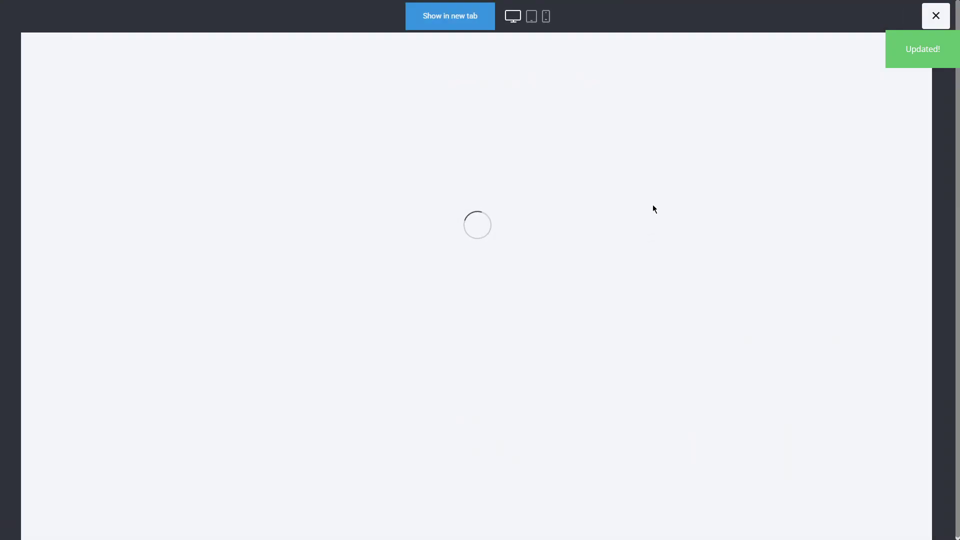
pyautogui.scroll(-7, 602, 238)
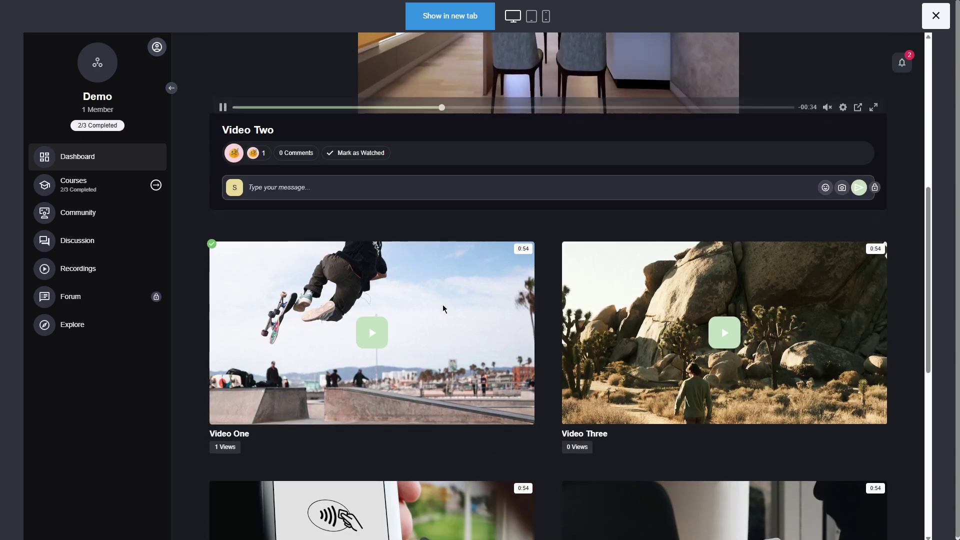
pyautogui.click(453, 307)
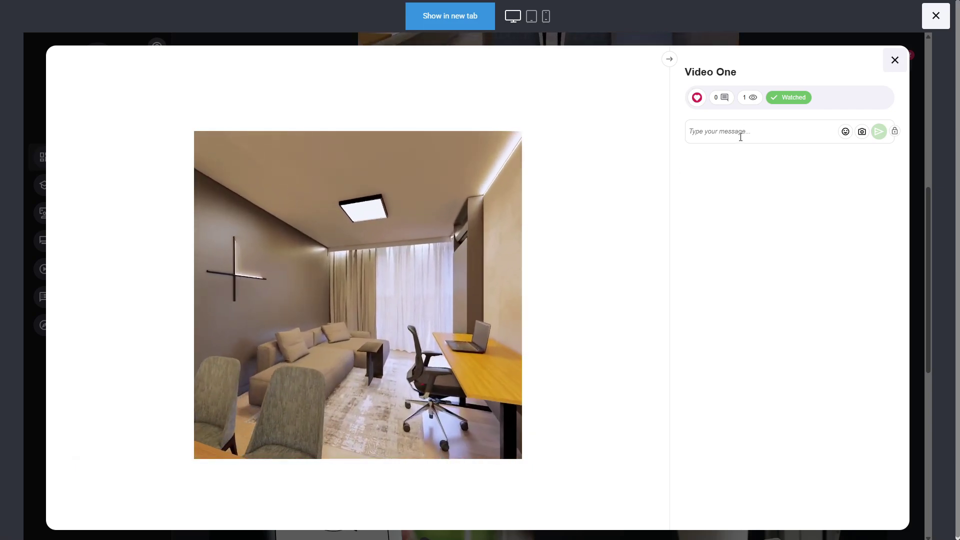
pyautogui.click(673, 62)
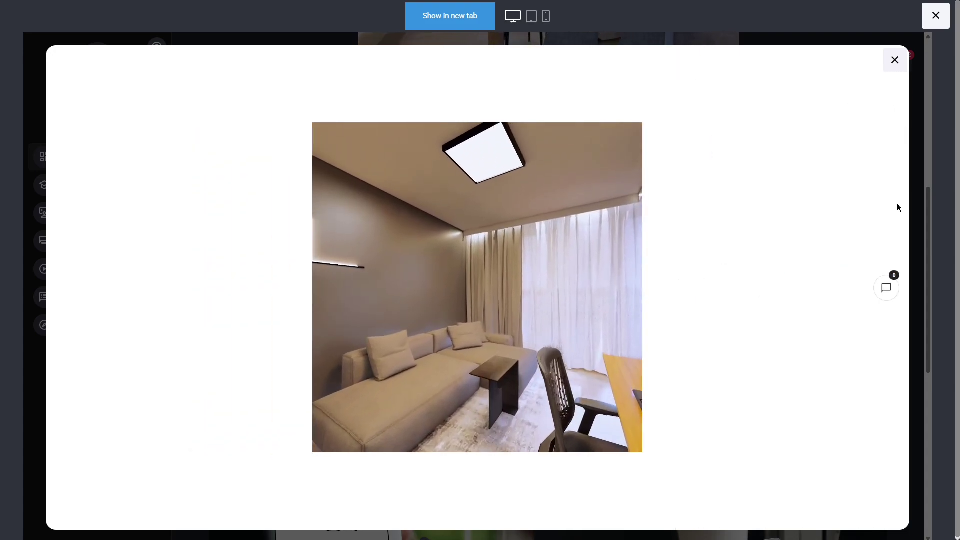
pyautogui.click(895, 61)
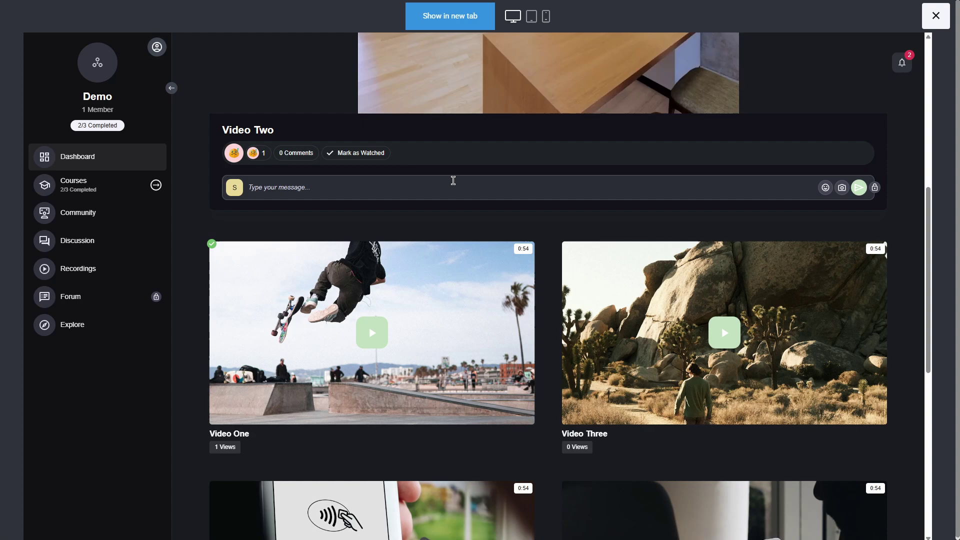
pyautogui.scroll(-3, 532, 277)
pyautogui.scroll(8, 540, 320)
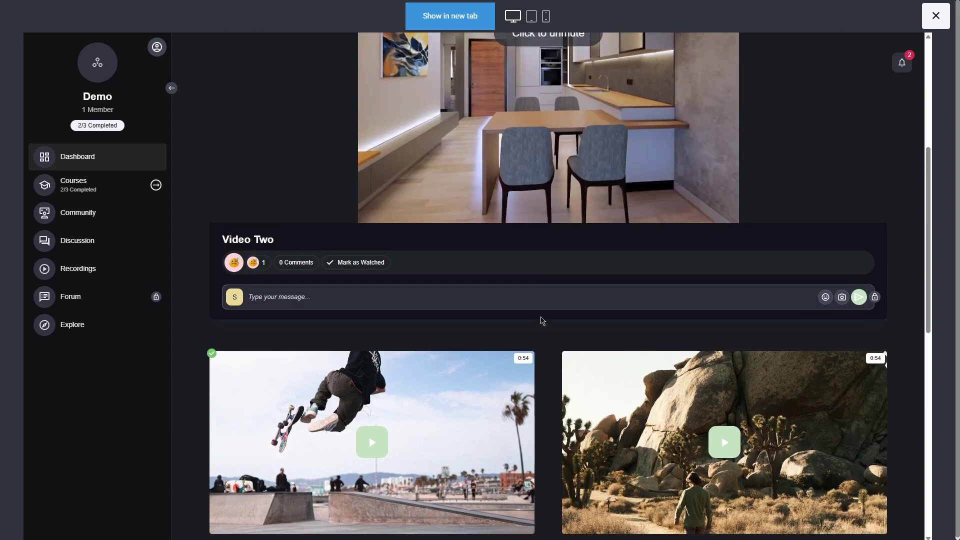
pyautogui.scroll(1, 615, 176)
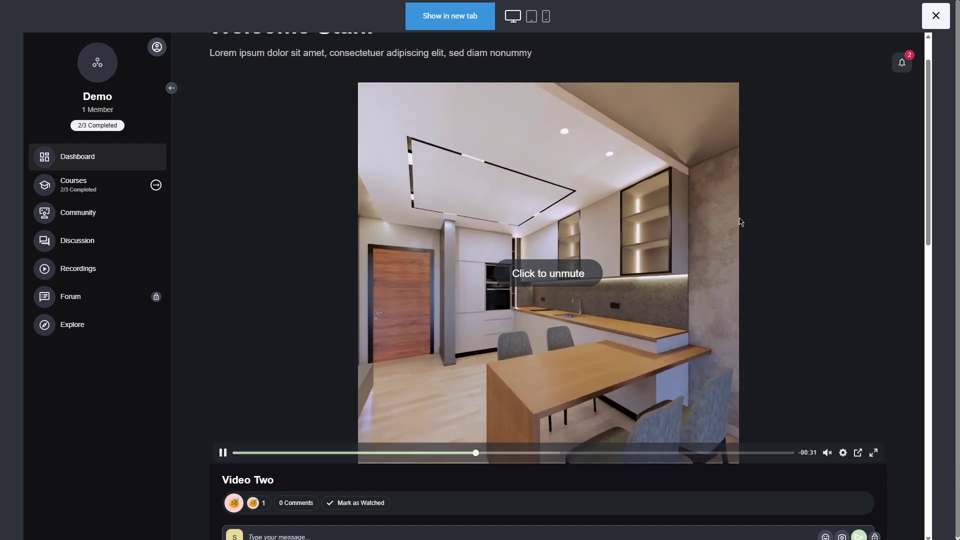
pyautogui.scroll(1, 607, 97)
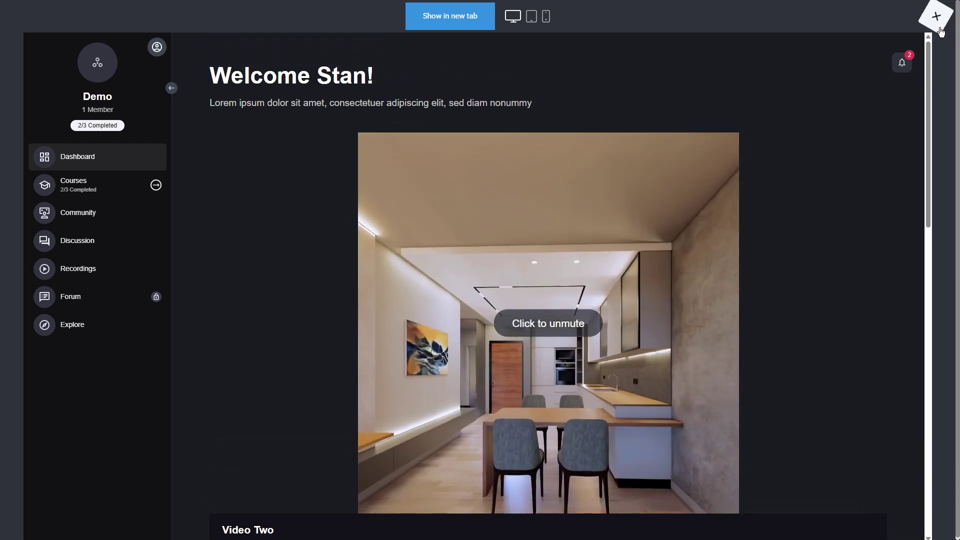
# Exit the member preview back to the dashboard editor
pyautogui.click(935, 16)
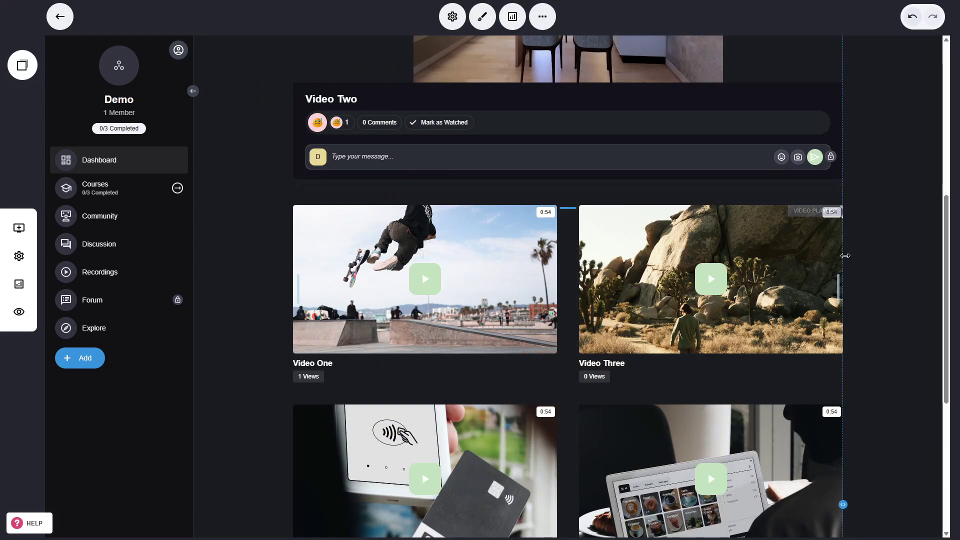